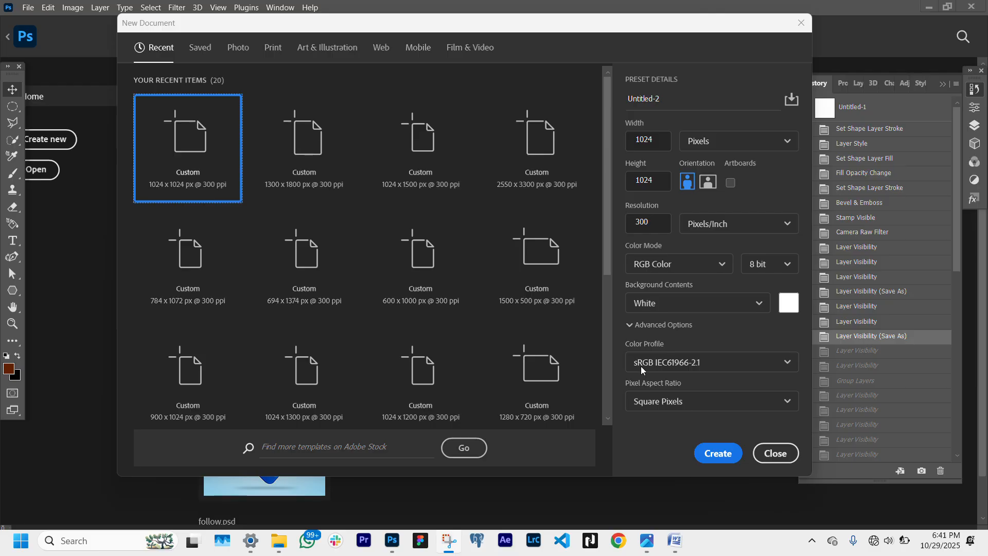
- Create a new 1024 × 1024 px document at 300 ppi and zoom in on the blank canvas
left_click(716, 453)
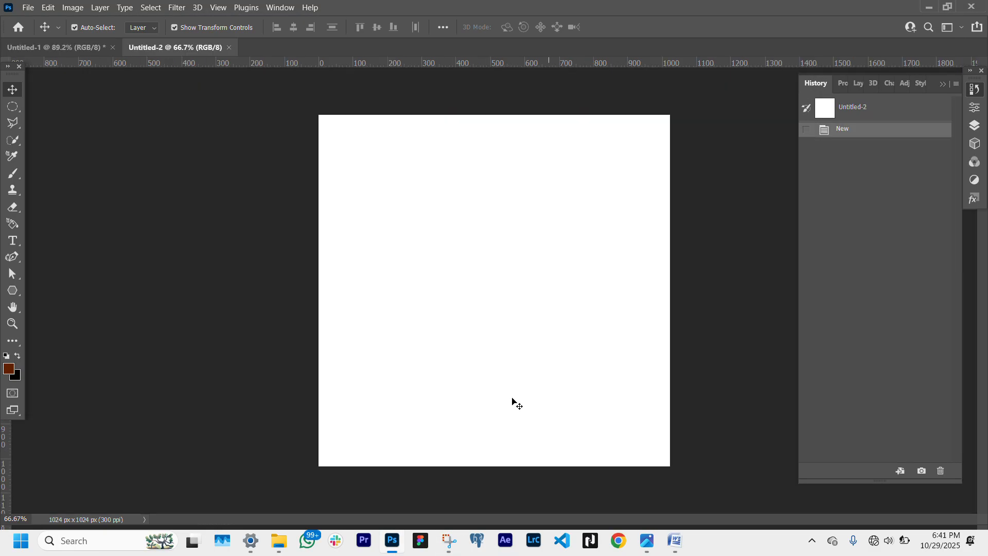
left_click(8, 324)
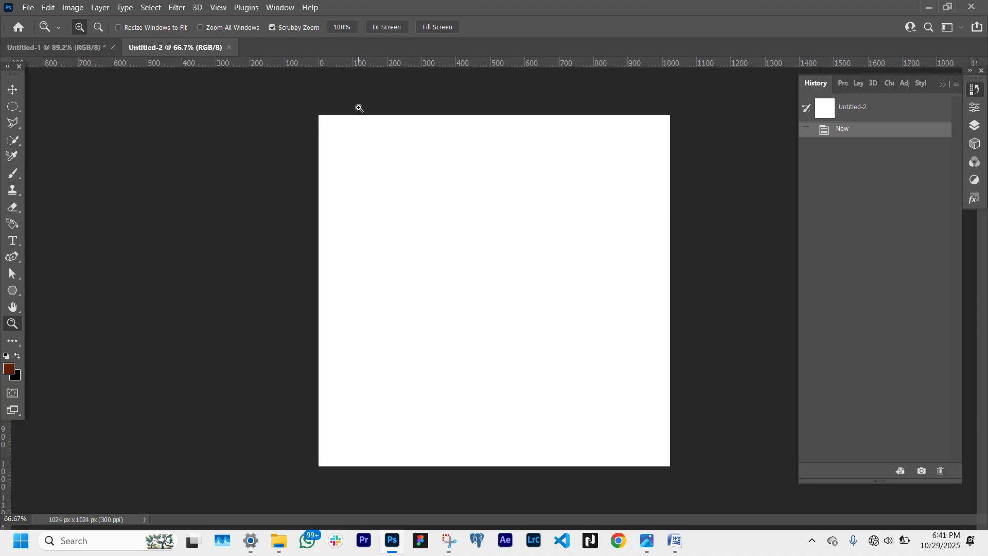
left_click(378, 30)
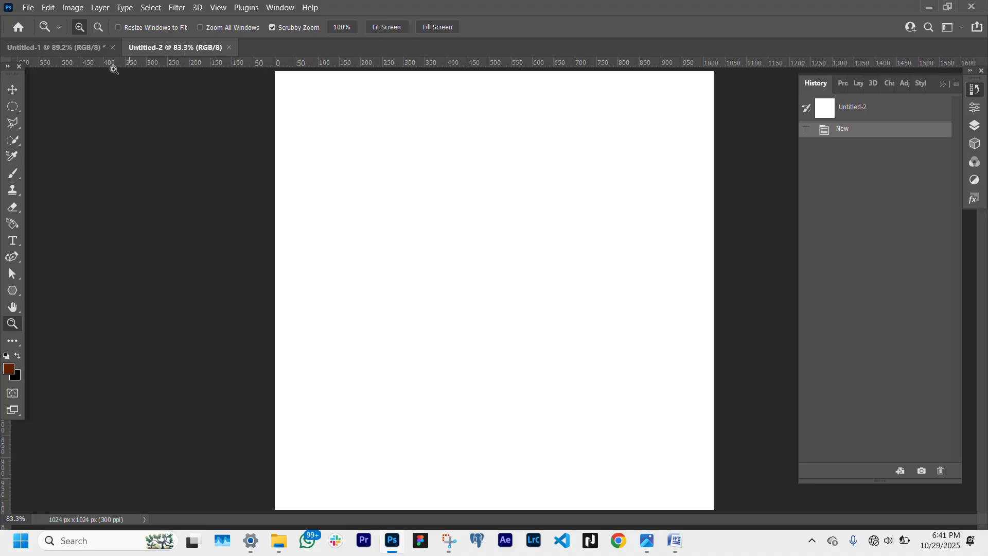
left_click(14, 89)
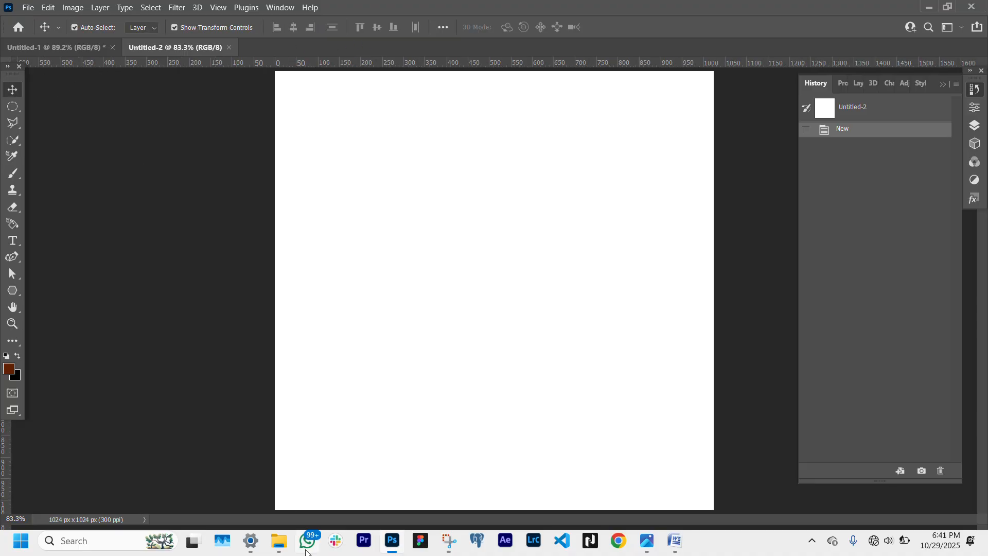
- Place the two logo images 20241029_153832 and 20241029_154446 from the Xpresspixels folder into the document
mouse_move(286, 549)
left_click(277, 514)
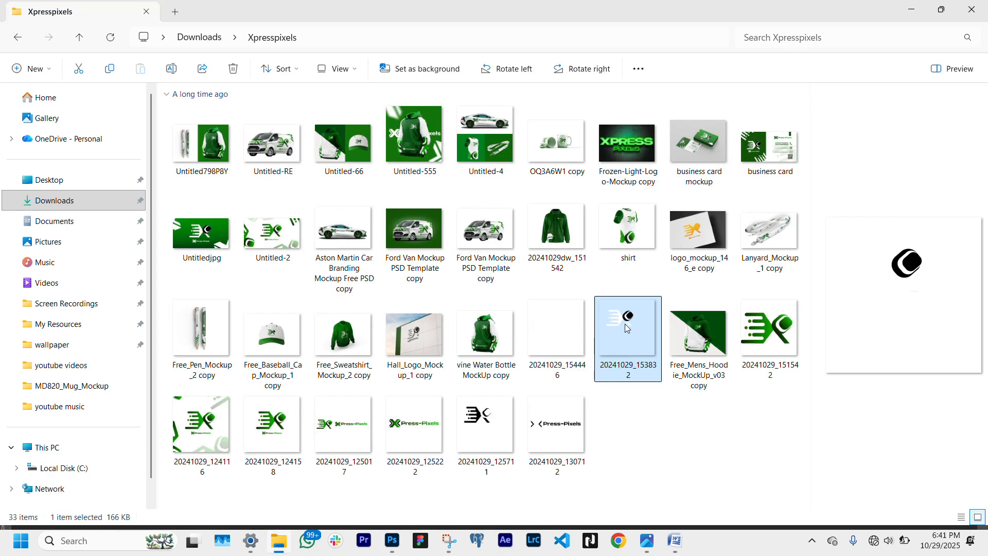
left_click(548, 326, "ctrl")
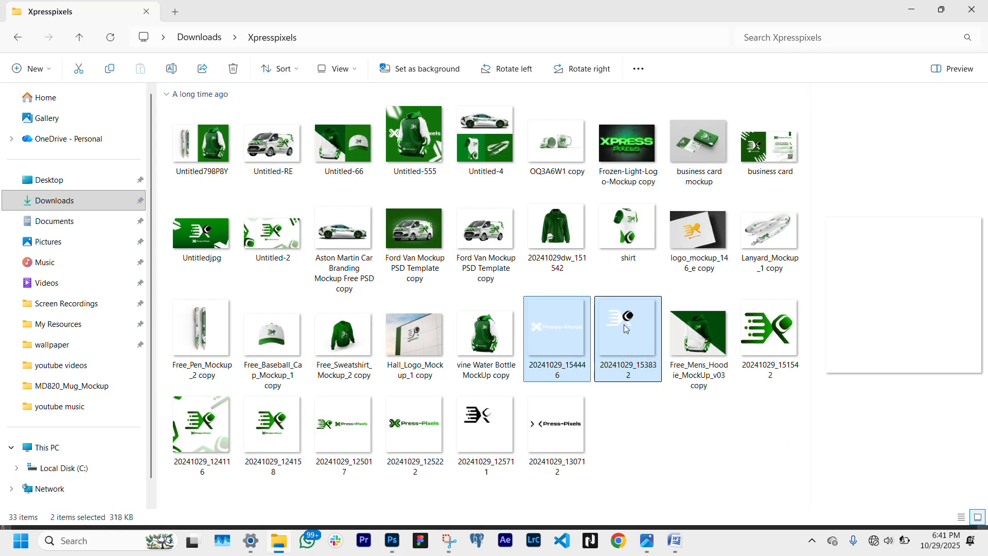
left_click_drag(615, 325, 471, 290)
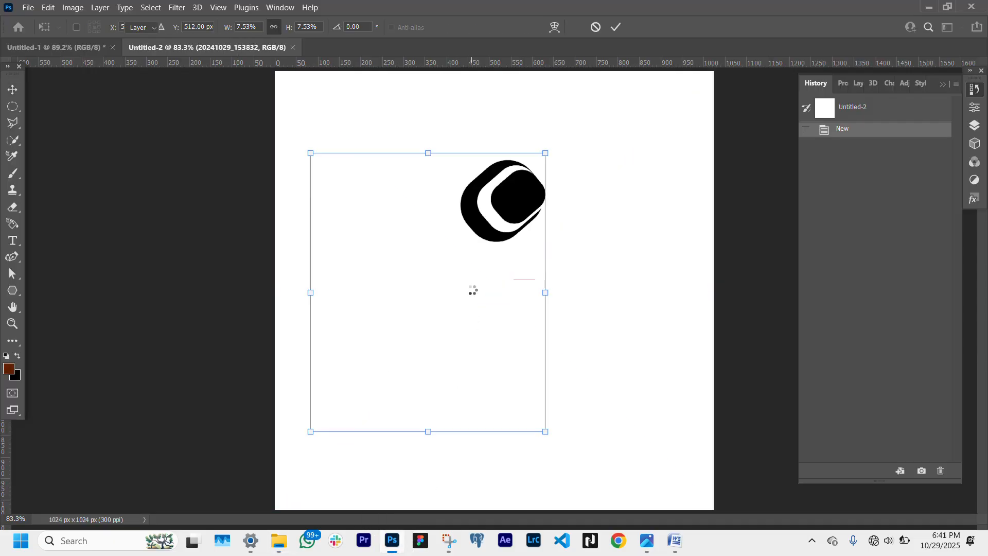
key("Return")
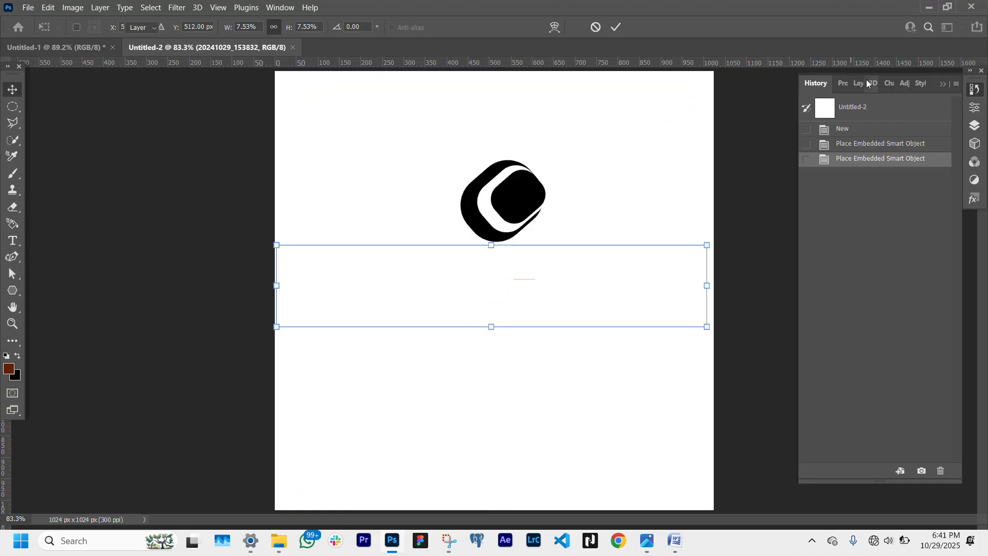
- Hide both placed logo layers in the Layers panel
left_click(859, 85)
left_click(808, 163)
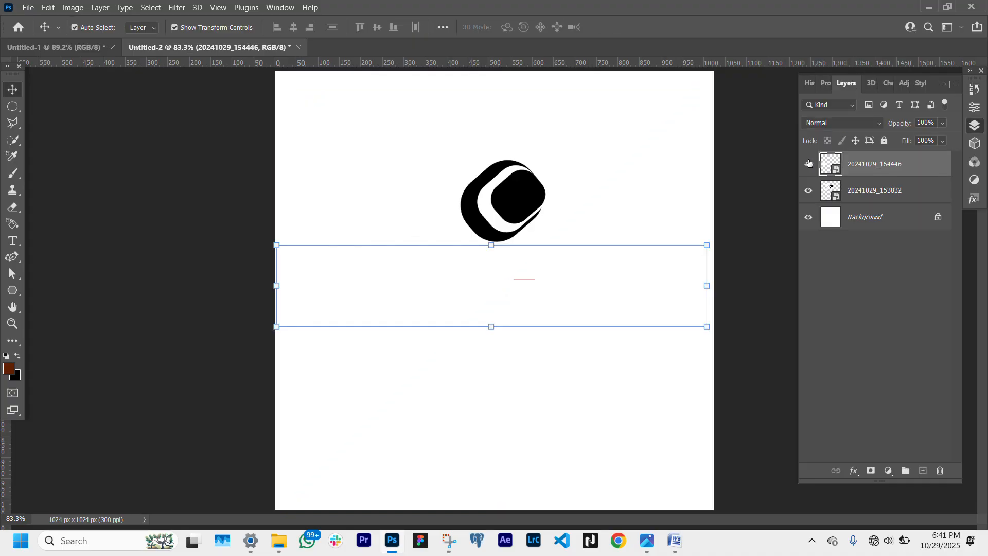
left_click(808, 191)
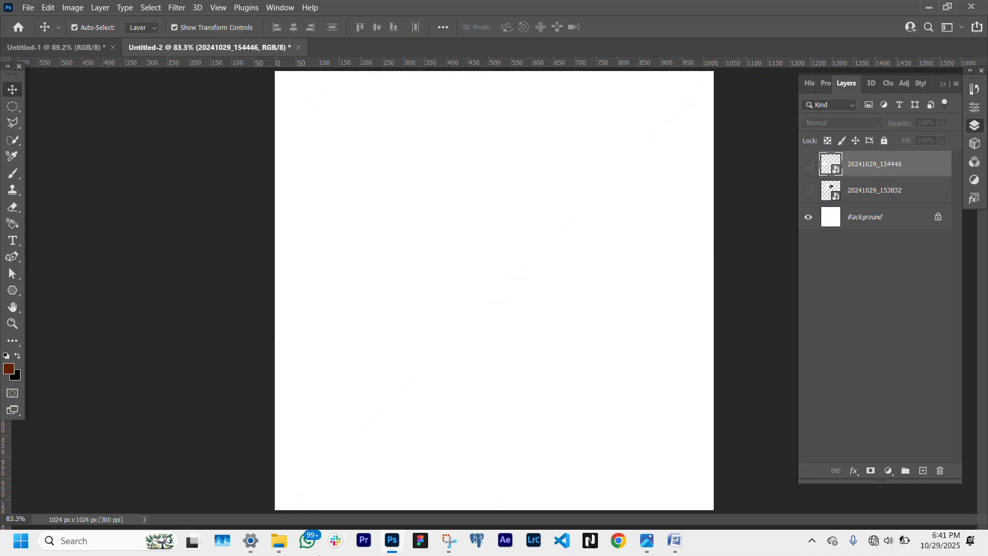
- Place the GREEN BACKGROUND image and stretch it horizontally to fill the whole canvas width
left_click(277, 544)
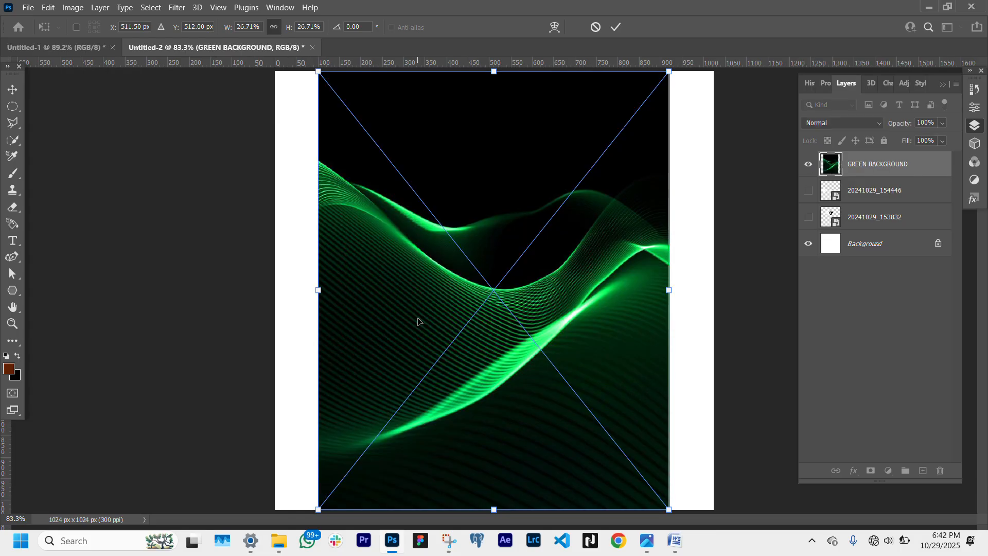
left_click_drag(320, 288, 275, 288)
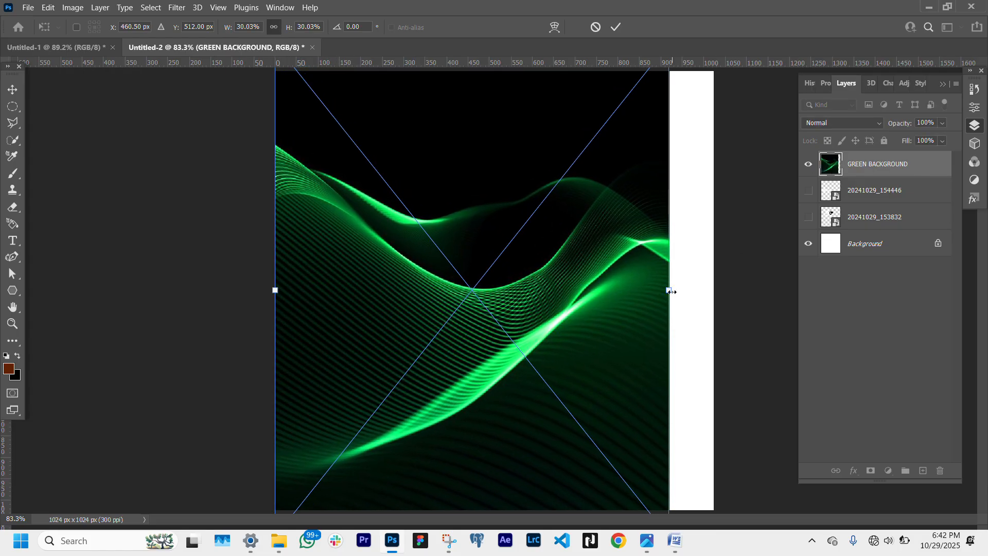
left_click_drag(677, 293, 719, 290)
key("Return")
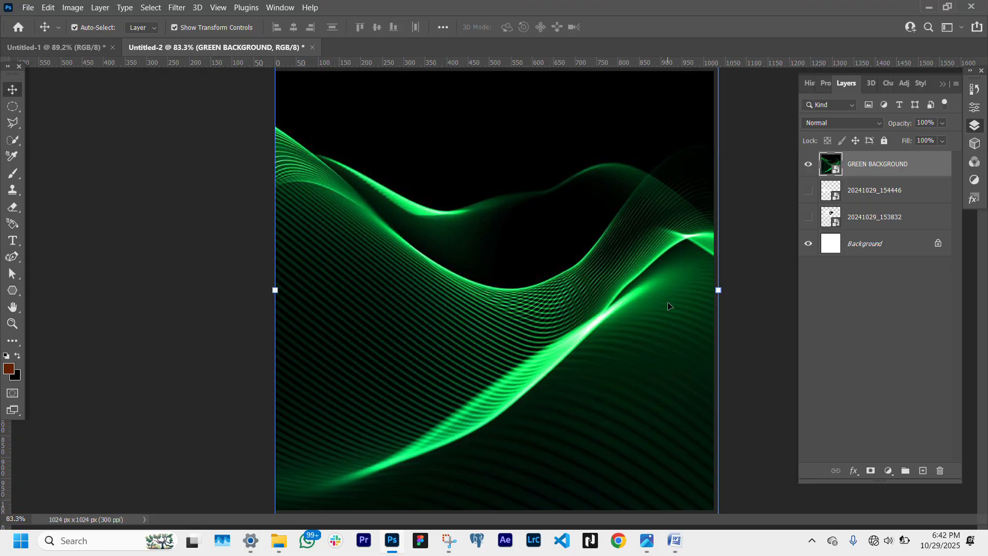
- Show the 20241029_153832 logo layer and move it above GREEN BACKGROUND to the top of the stack
left_click(808, 191)
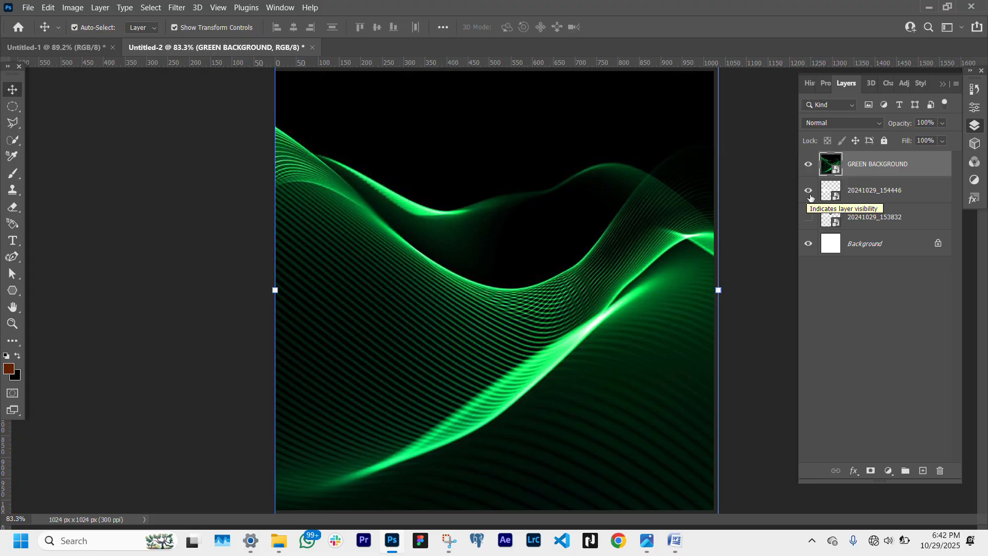
left_click(808, 216)
left_click(809, 192)
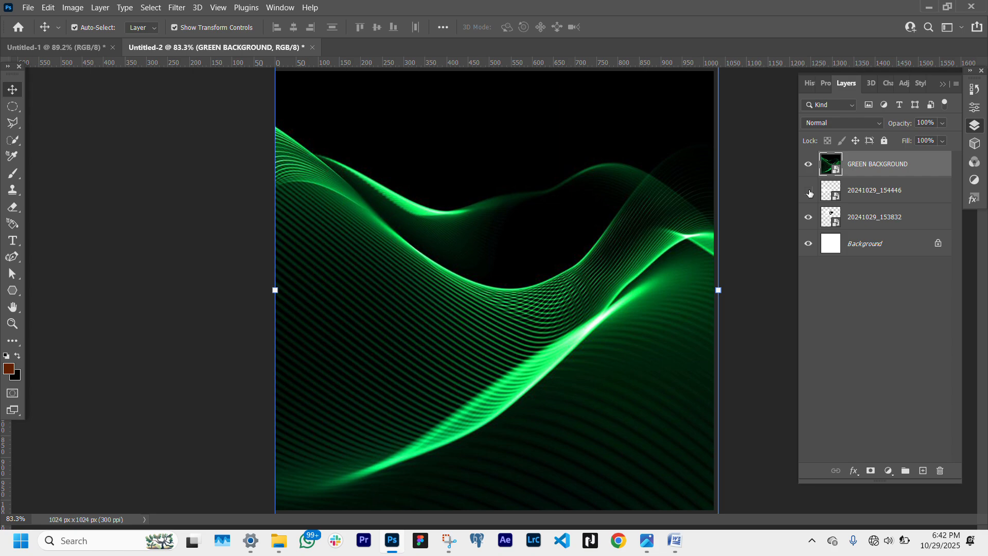
left_click(809, 192)
left_click(910, 216)
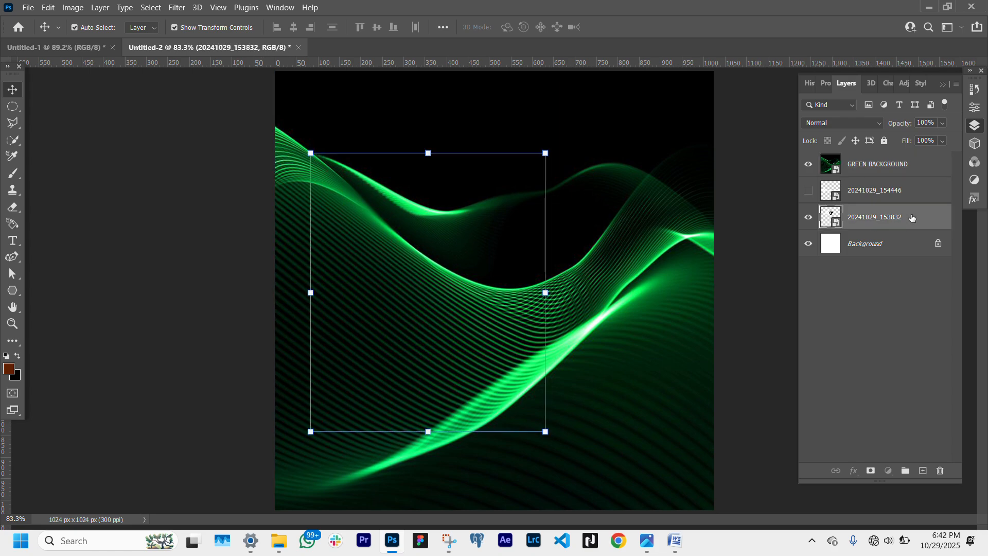
left_click_drag(910, 217, 901, 154)
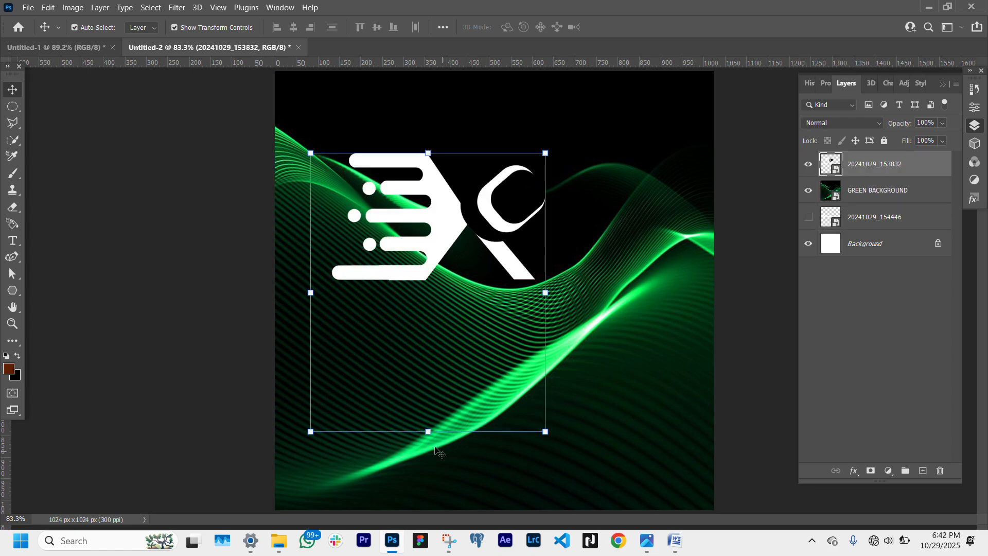
- Scale the logo down to a small size and position it at the top centre of the canvas
left_click_drag(427, 430, 464, 294)
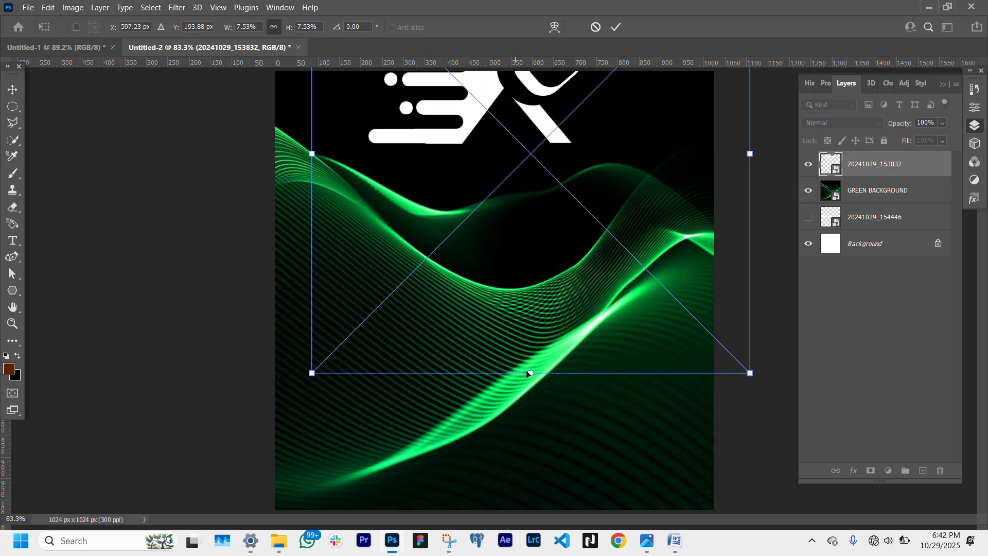
left_click_drag(533, 372, 535, 186)
left_click_drag(571, 113, 562, 216)
left_click_drag(525, 268, 496, 109)
left_click_drag(533, 104, 509, 105)
mouse_move(492, 102)
left_mouse_down()
mouse_move(506, 90)
mouse_move(496, 95)
left_mouse_up()
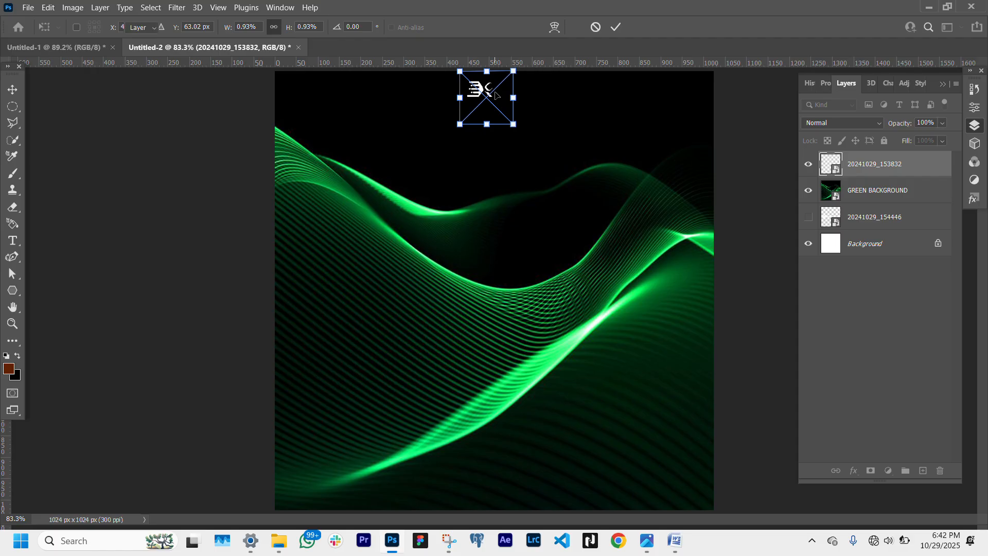
key("Return")
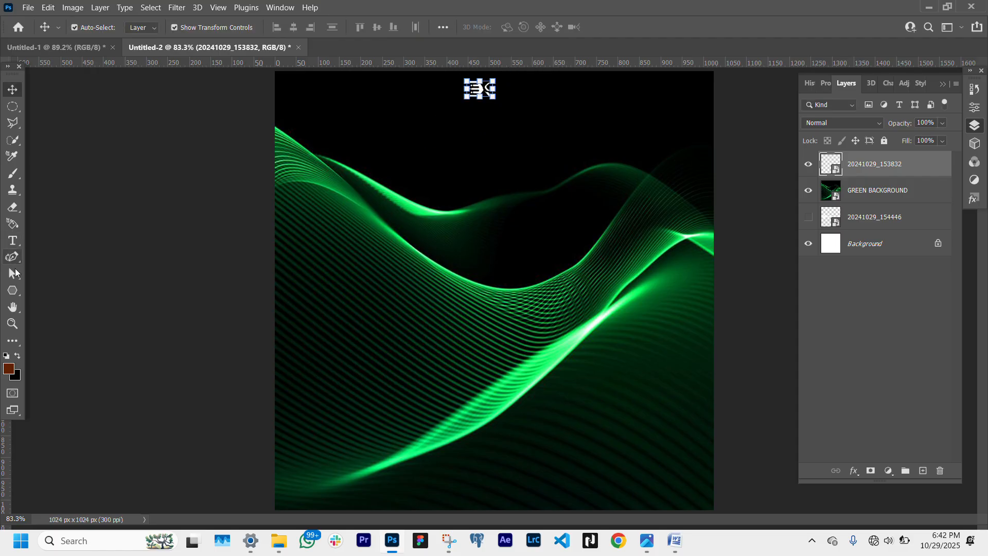
- Switch to the Rectangle Tool and add two vertical guides at about 115 px and 870 px
left_click(13, 291)
right_click(13, 291)
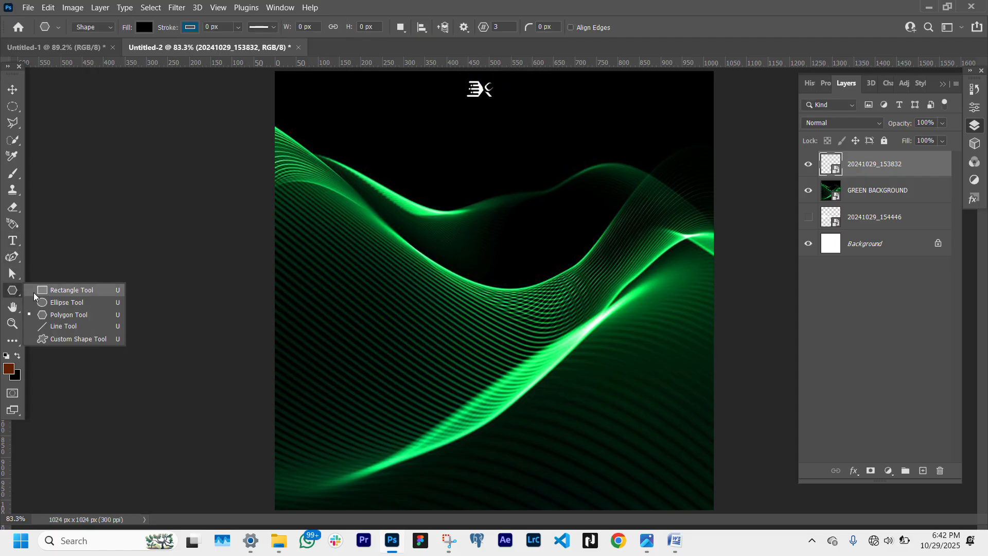
left_click(82, 290)
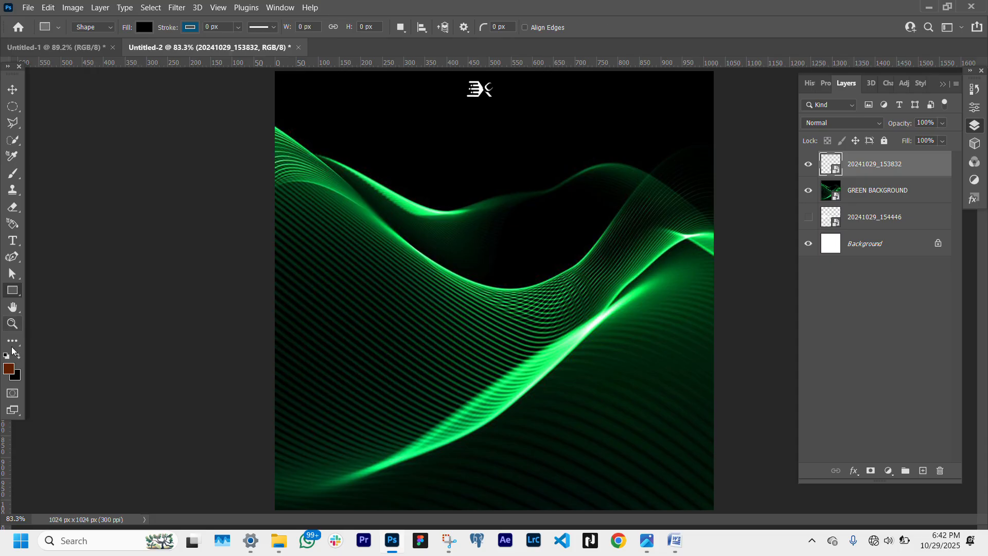
left_click_drag(6, 442, 331, 497)
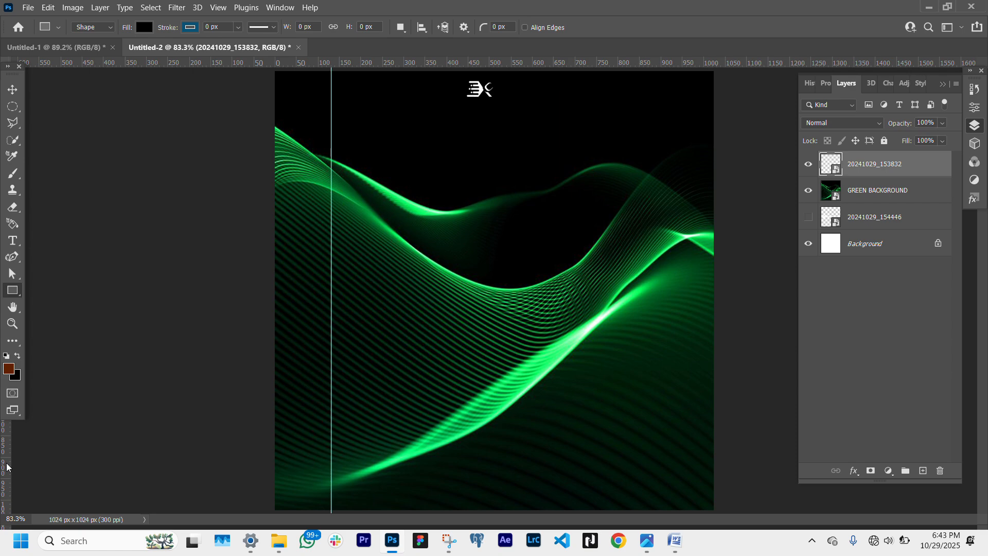
left_click_drag(7, 467, 653, 494)
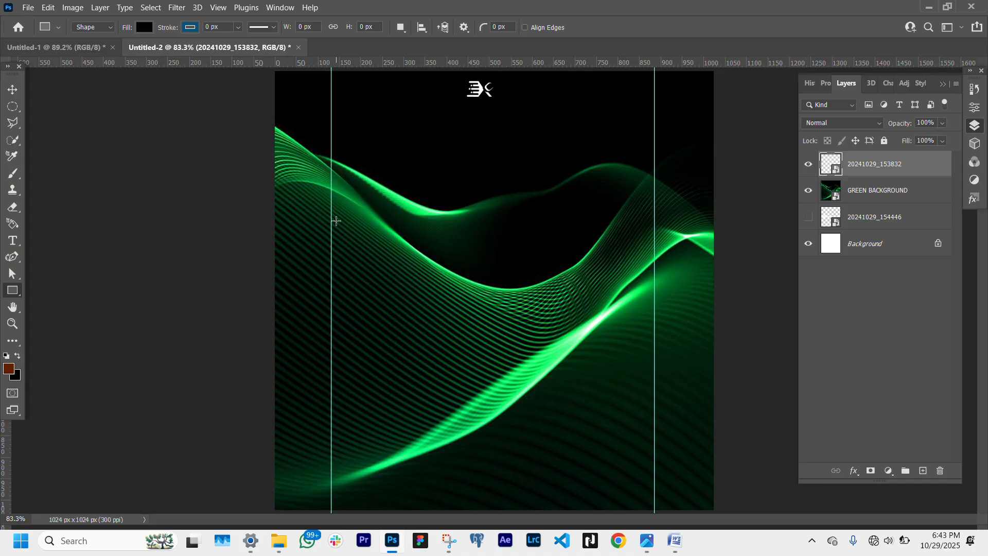
- Draw a 248 × 210 px rectangle against the left guide and set its corner radius to 15 px
left_click_drag(332, 215, 437, 304)
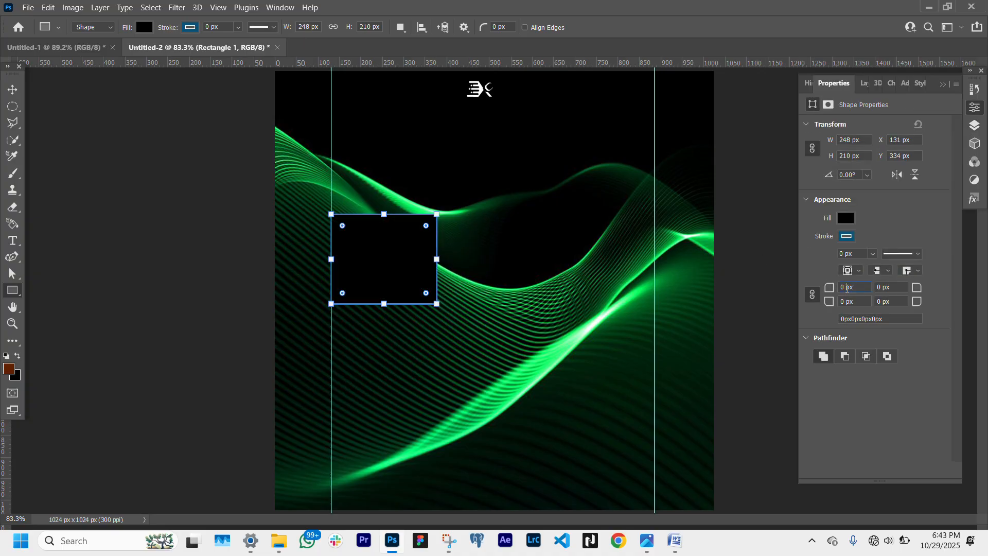
double_click(847, 288)
type("16")
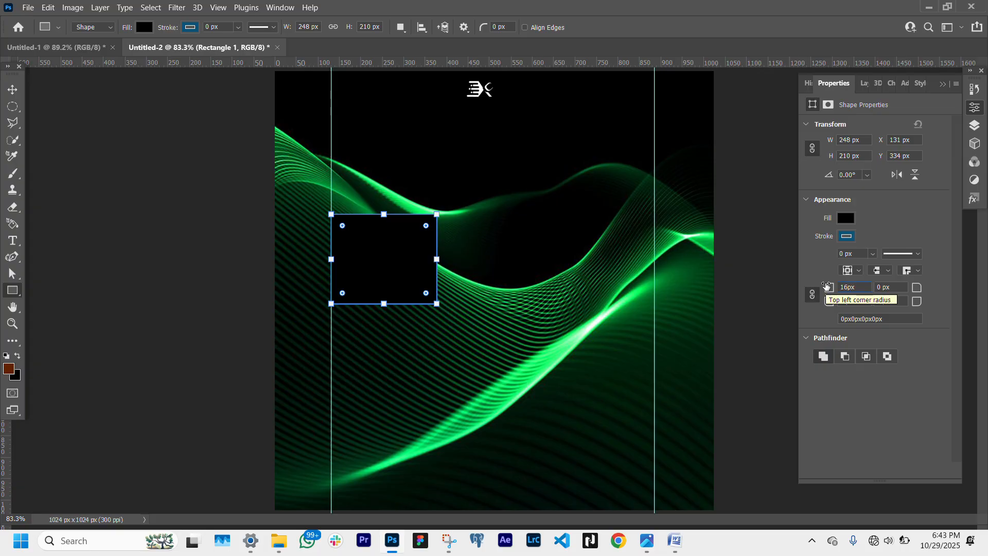
key("BackSpace")
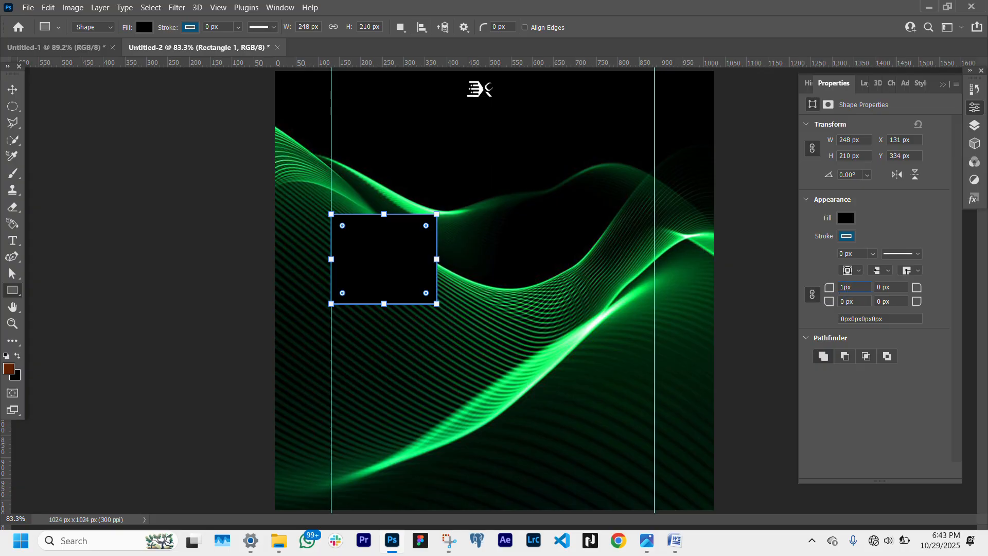
type("5")
key("Return")
- Set the rectangle's fill colour to white
left_click(12, 90)
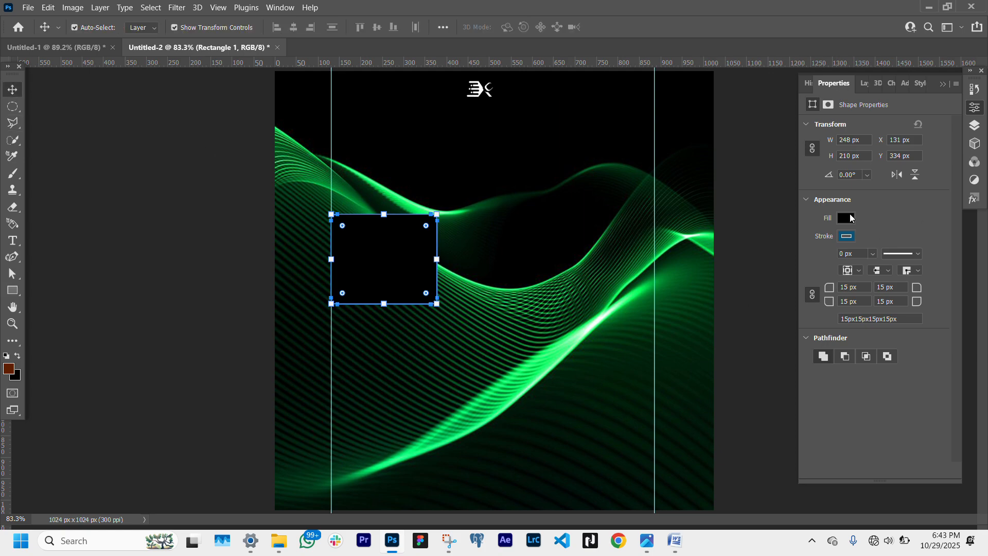
left_click(847, 218)
left_click(811, 286)
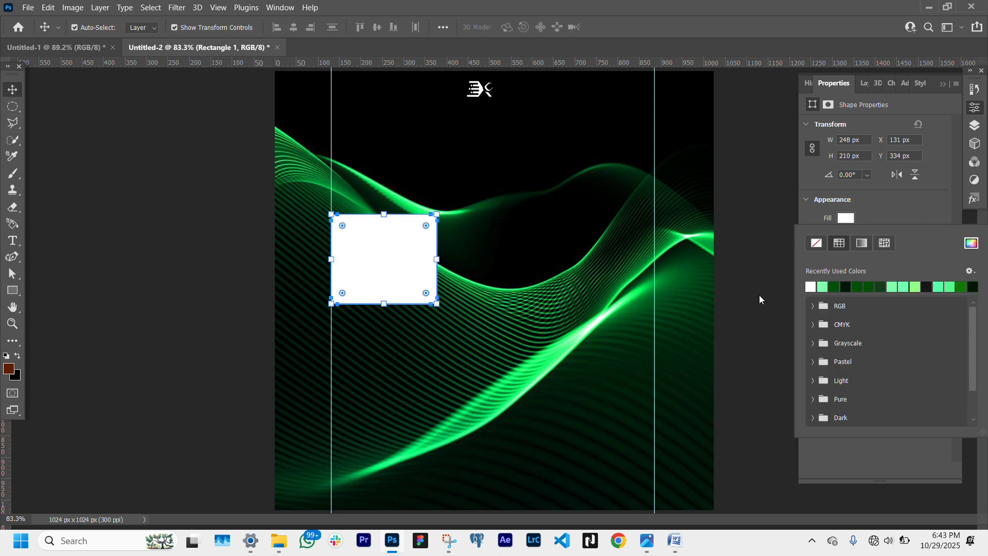
- Draw a white triangle with the Polygon Tool, about 108 × 56 px, right of the rectangle
left_click(15, 294)
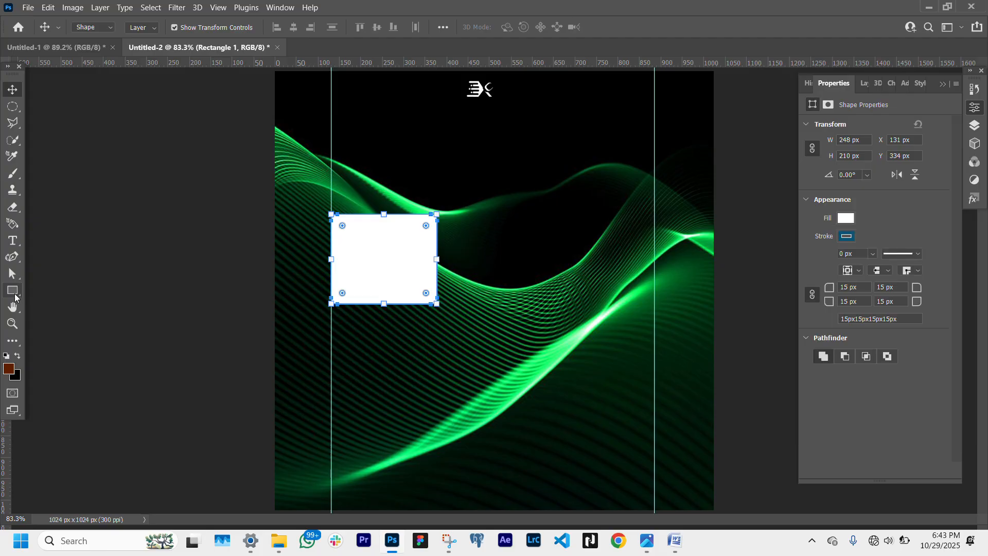
left_click(51, 314)
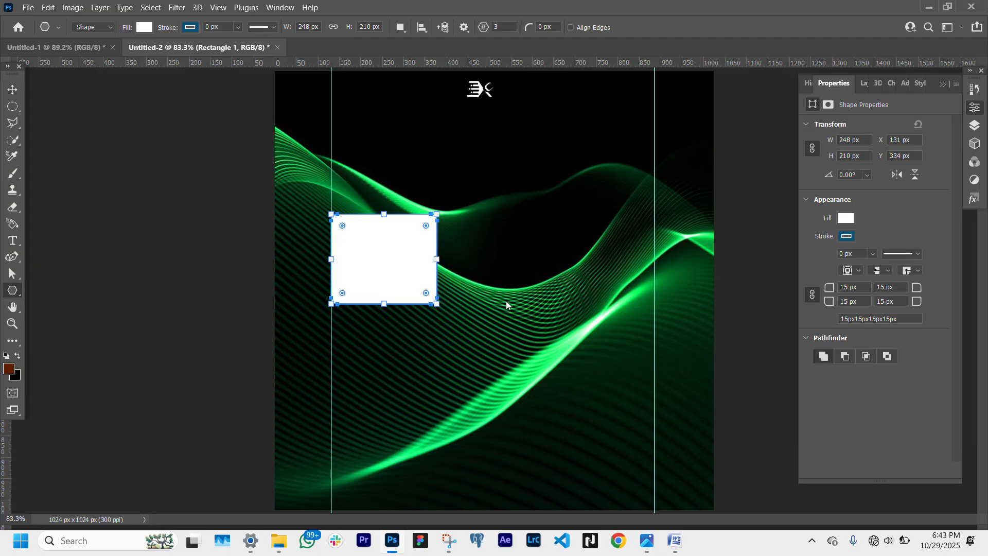
left_click_drag(463, 236, 486, 248)
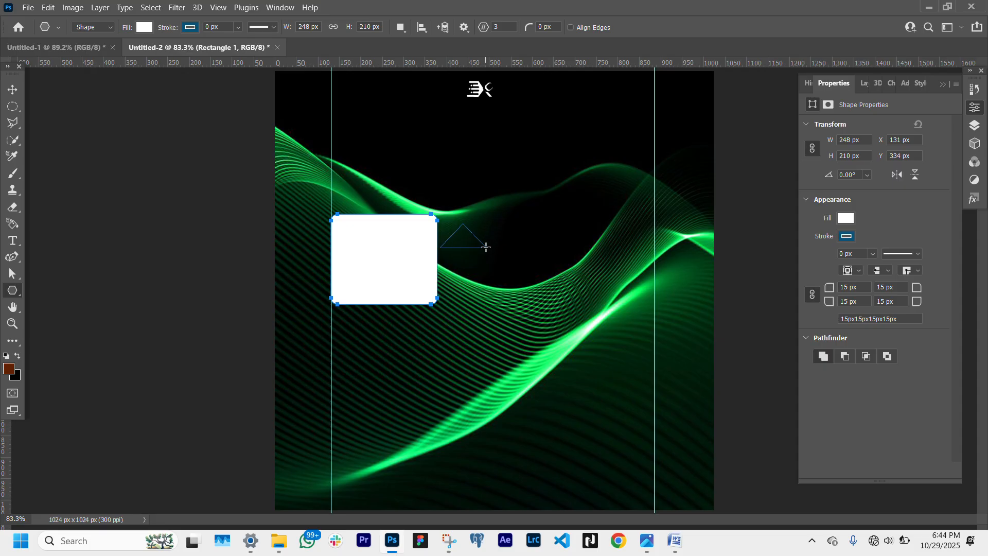
- Rotate the triangle to 90° so it points right
left_click(13, 88)
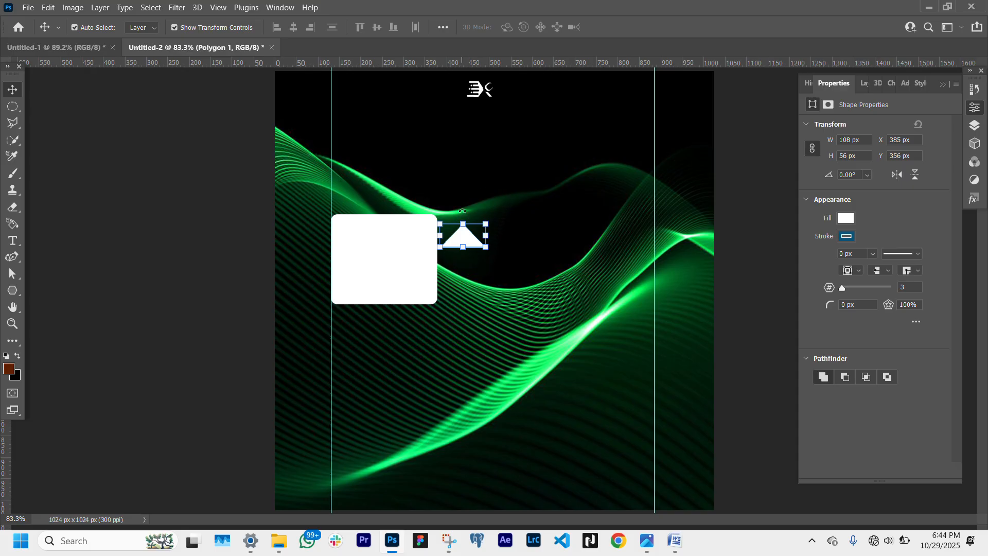
left_click(462, 224)
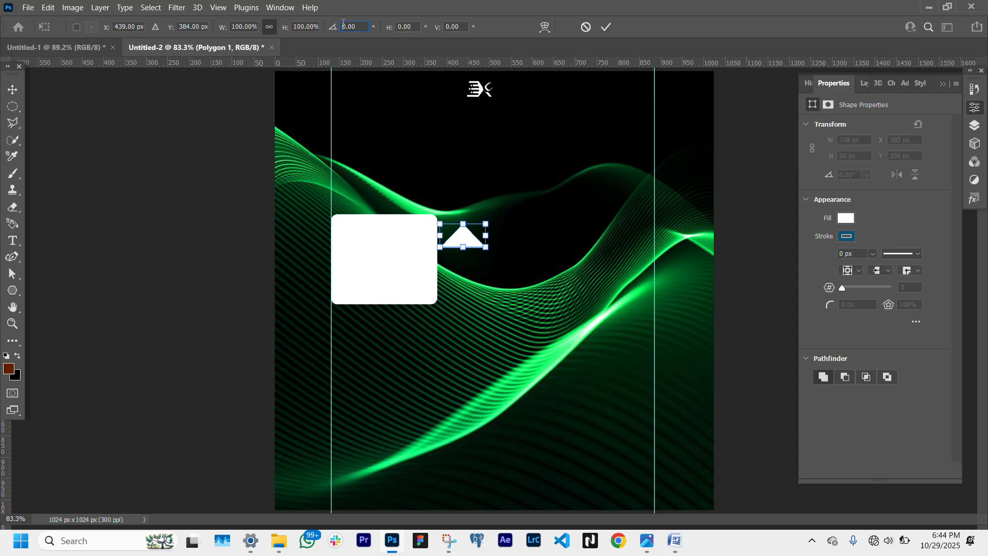
type("180")
key("Return")
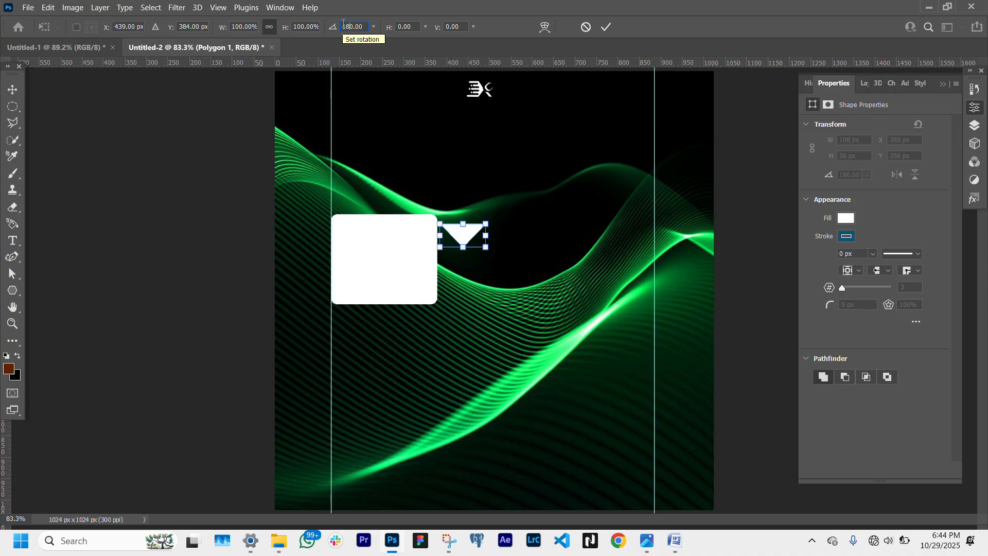
key("BackSpace")
key("BackSpace")
type("9")
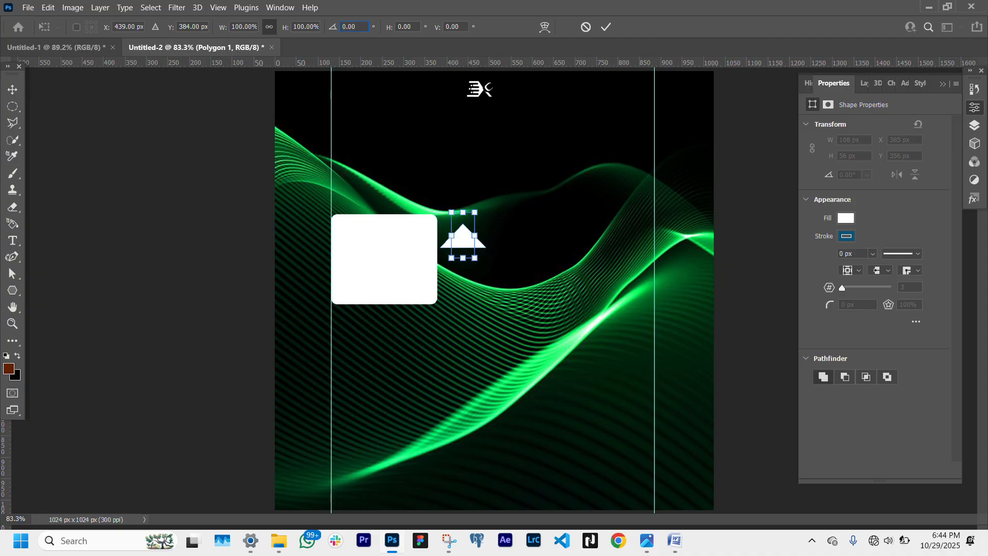
type("9")
key("Return")
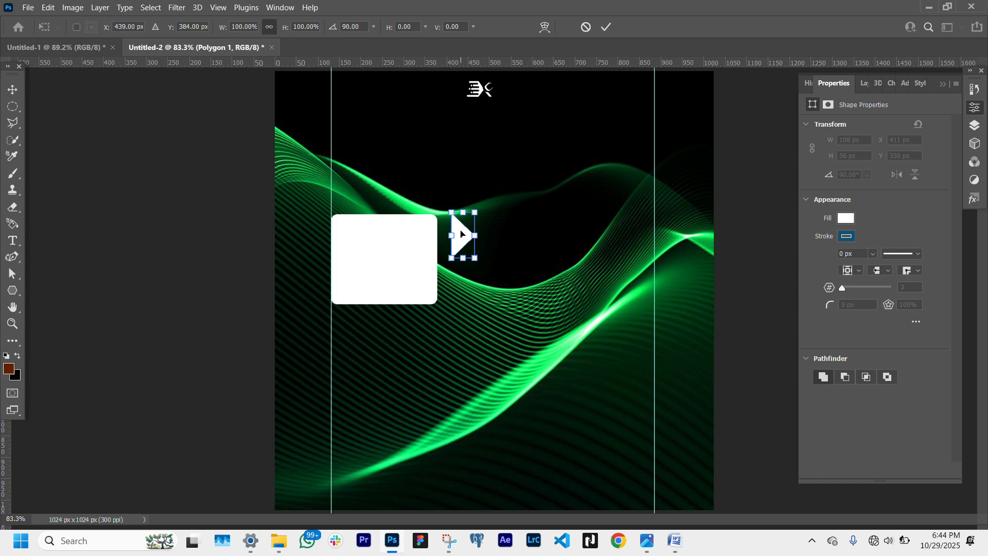
- Move the triangle against the rectangle's right edge, scale it to about 85 × 45 px and nudge it into place
left_click_drag(461, 234, 448, 260)
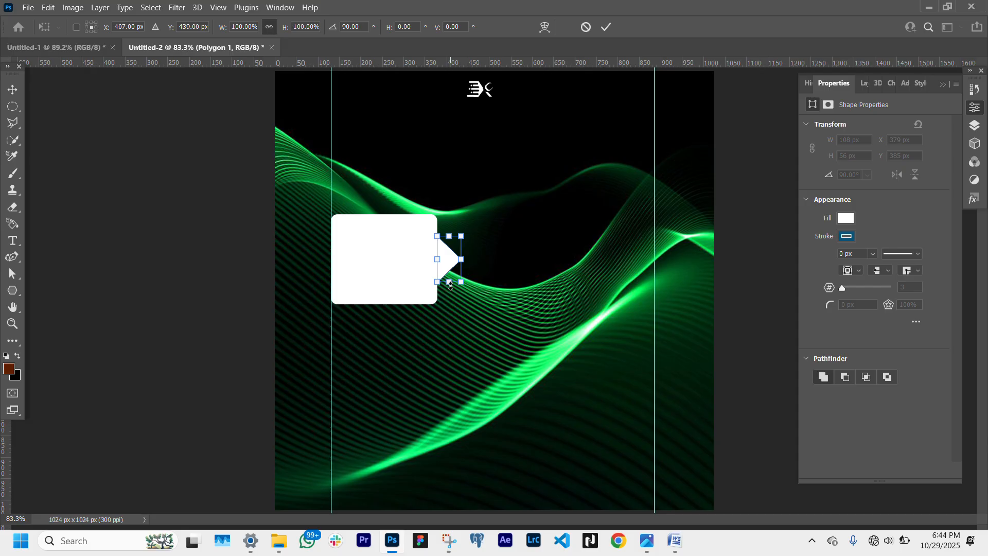
left_click_drag(449, 283, 456, 253)
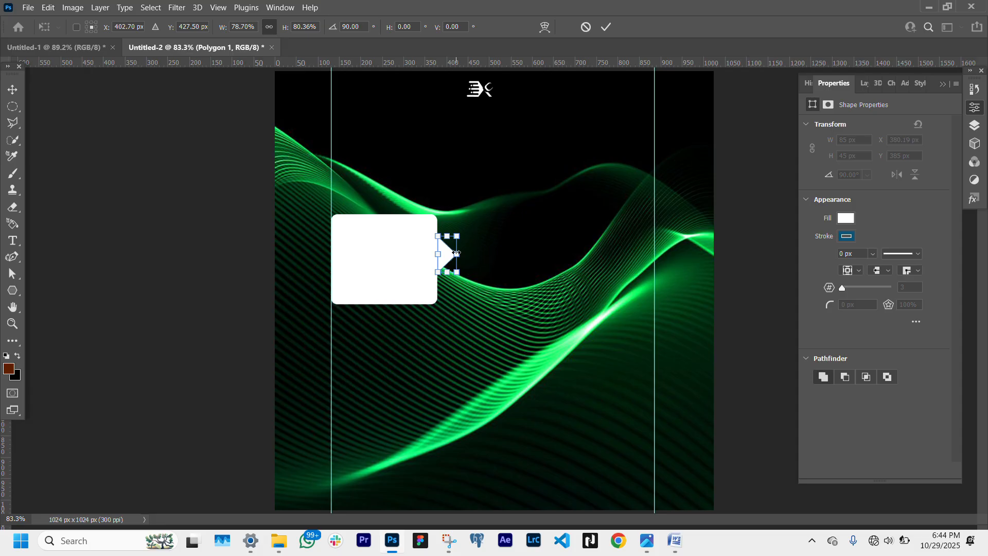
key("Down")
key("Down")
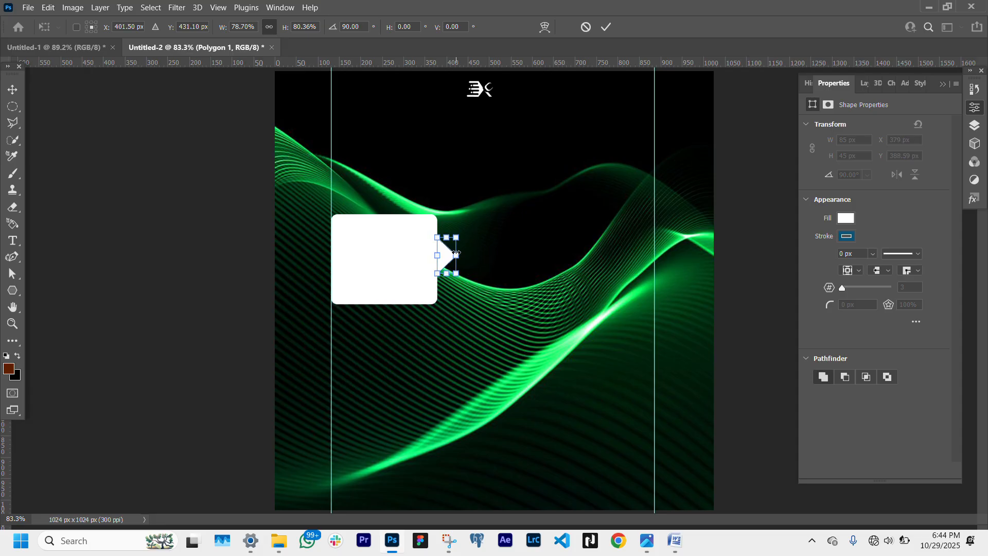
key("Down")
key("Return")
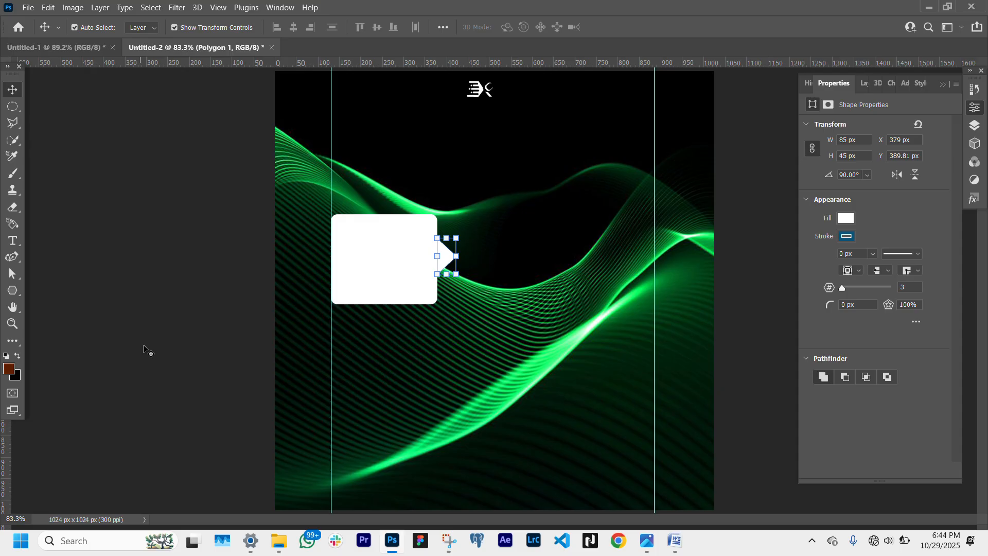
left_click(202, 353)
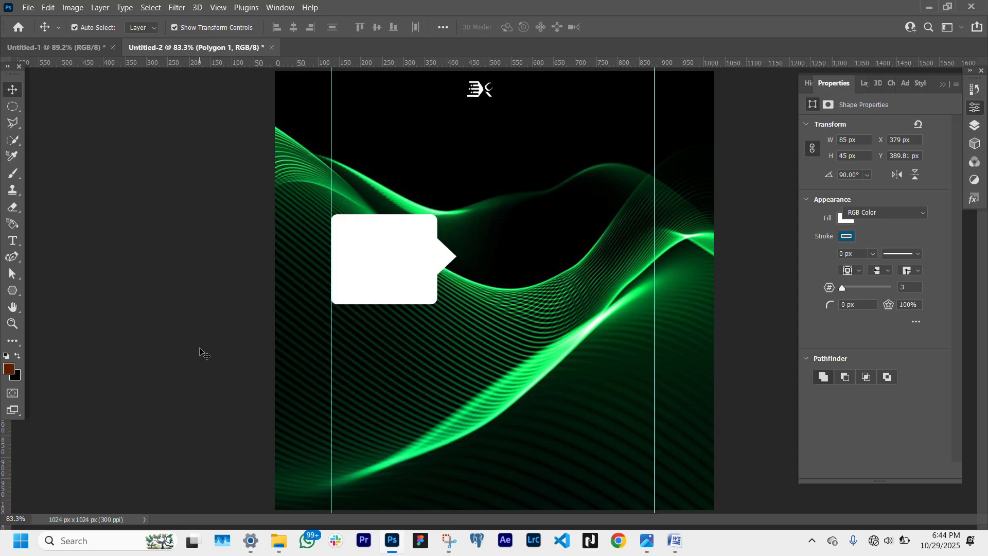
left_click(448, 255)
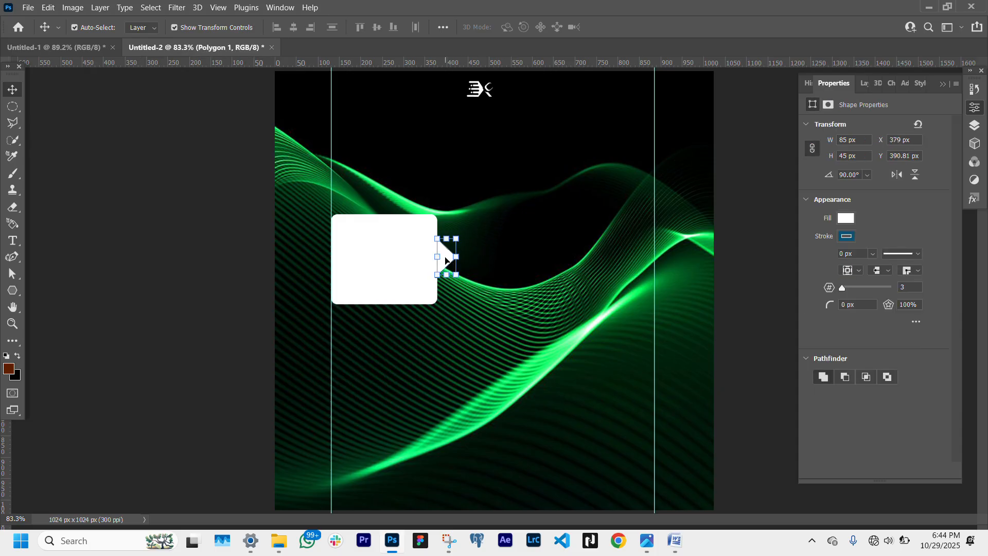
key("Up")
key("Up")
- Duplicate the rectangle and triangle layers and move the copy down below the first bubble
left_click(196, 317)
left_click(383, 281)
left_click(864, 83)
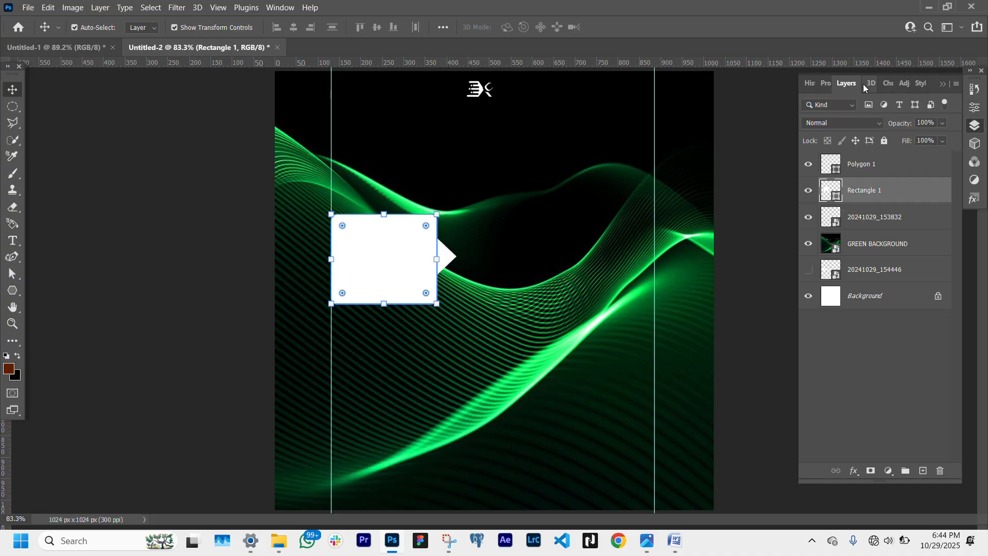
left_click(879, 169, "shift")
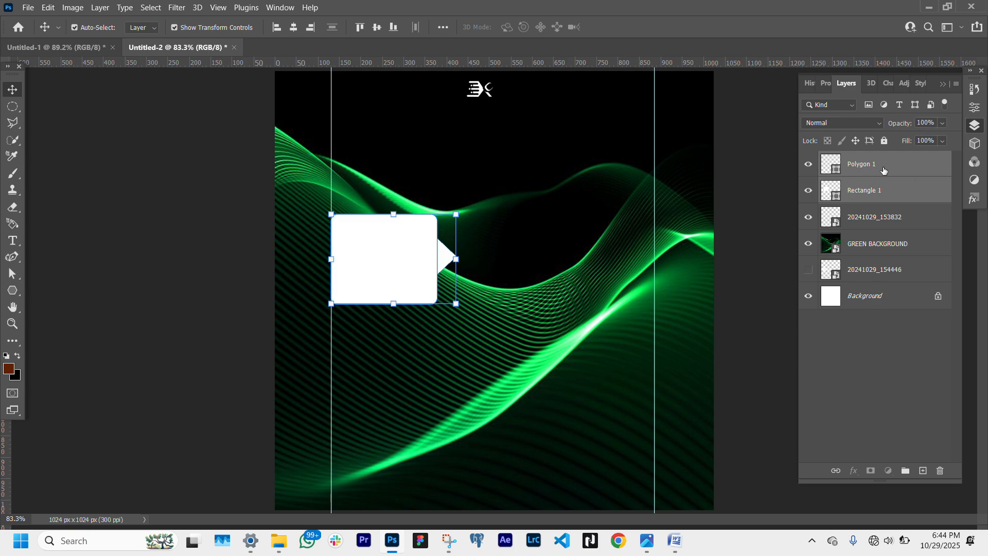
left_click_drag(883, 170, 872, 208)
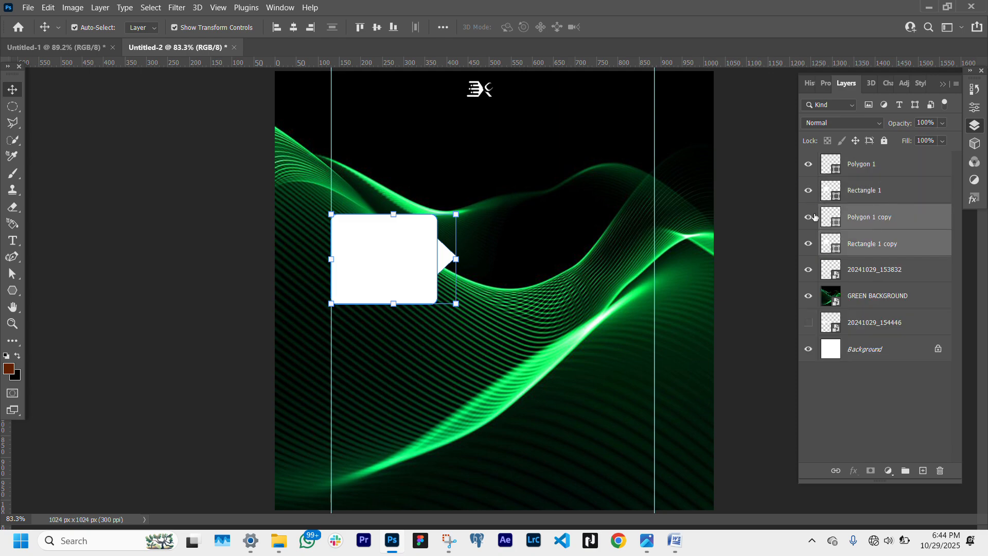
left_click(395, 214)
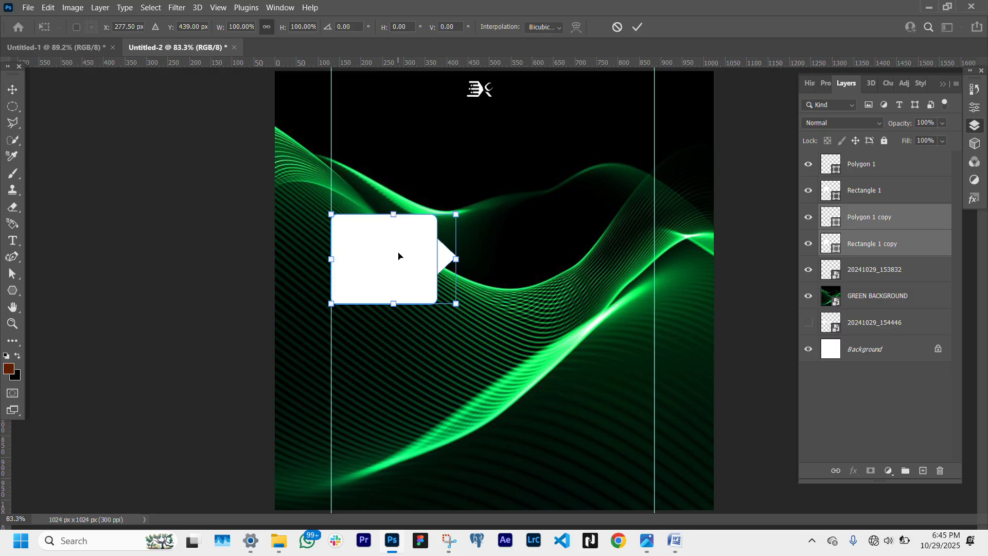
left_click_drag(398, 256, 398, 388)
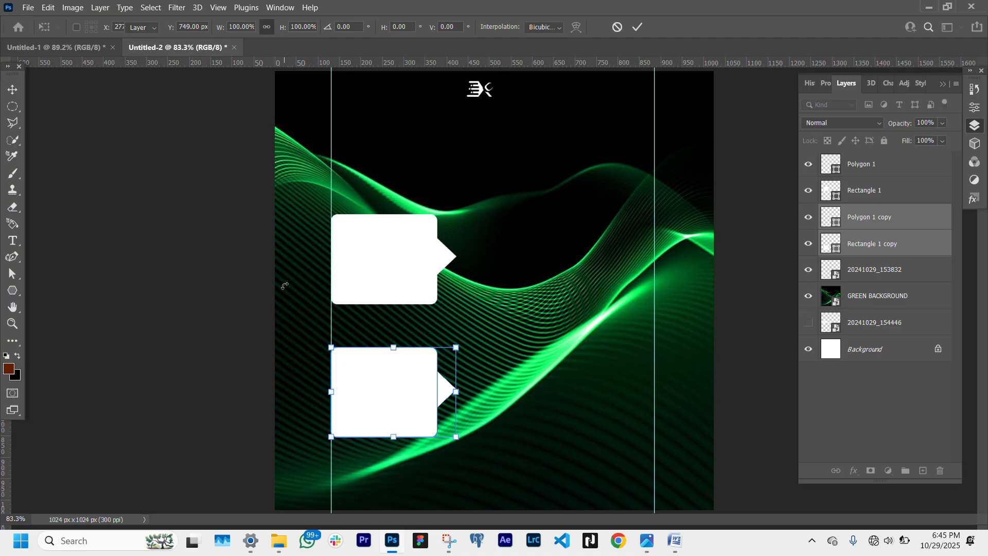
key("Return")
- Nudge the upper triangle down slightly along the rectangle's edge
left_click(444, 260)
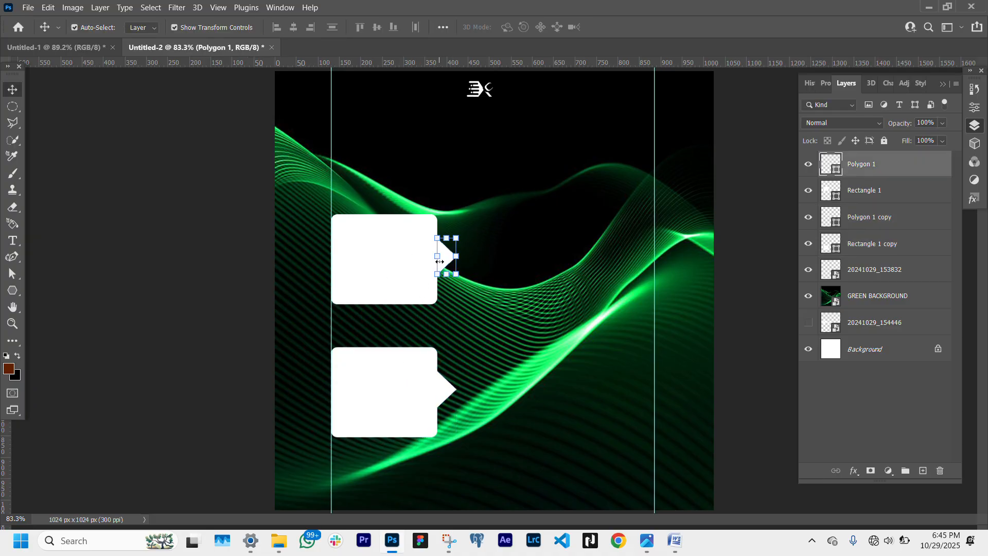
key("Down")
key("Down")
key("Down")
key("Down")
key("Down")
key("Down")
left_click(236, 311)
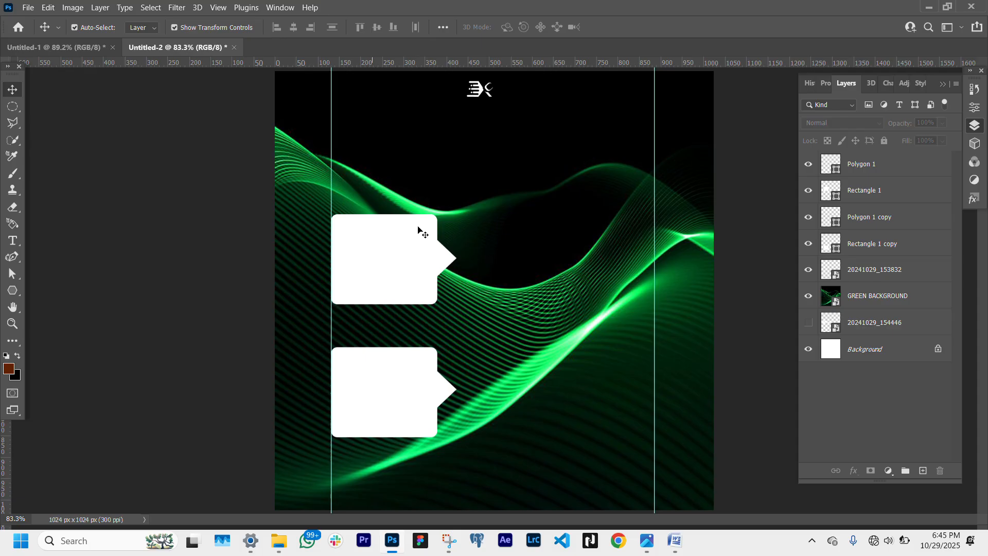
- Unite the upper rectangle and triangle into a single bubble shape with Combine Shapes
left_click(895, 297)
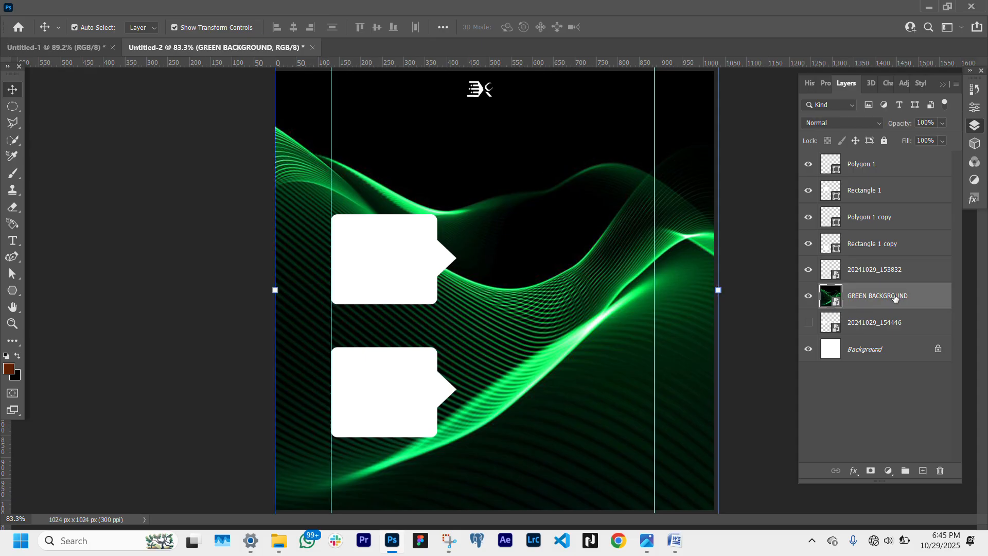
left_click(883, 198)
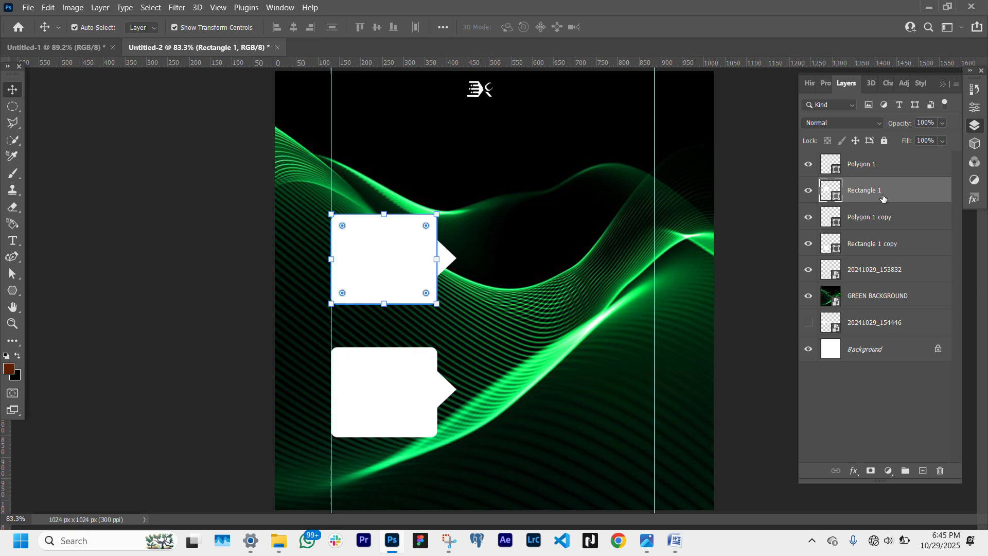
left_click(878, 172, "ctrl")
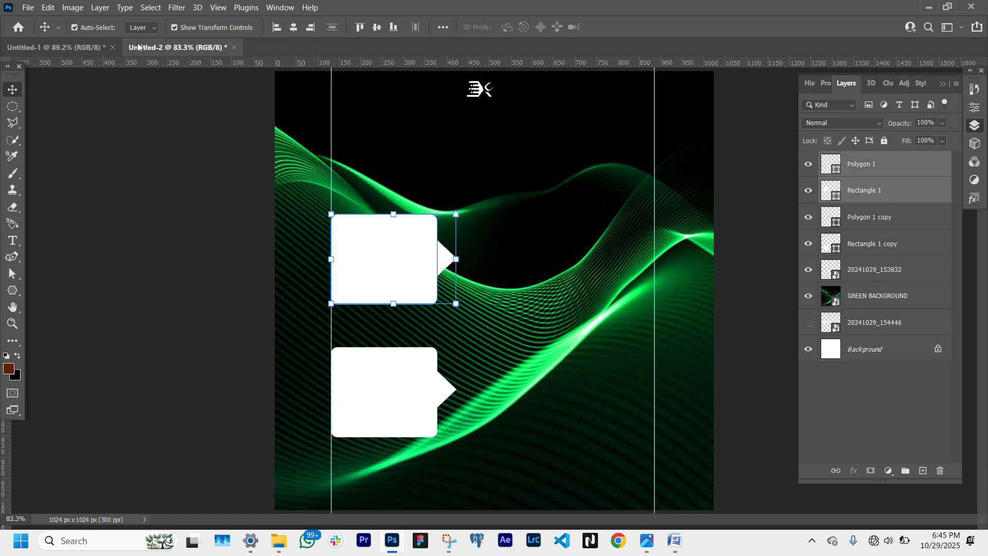
left_click(100, 7)
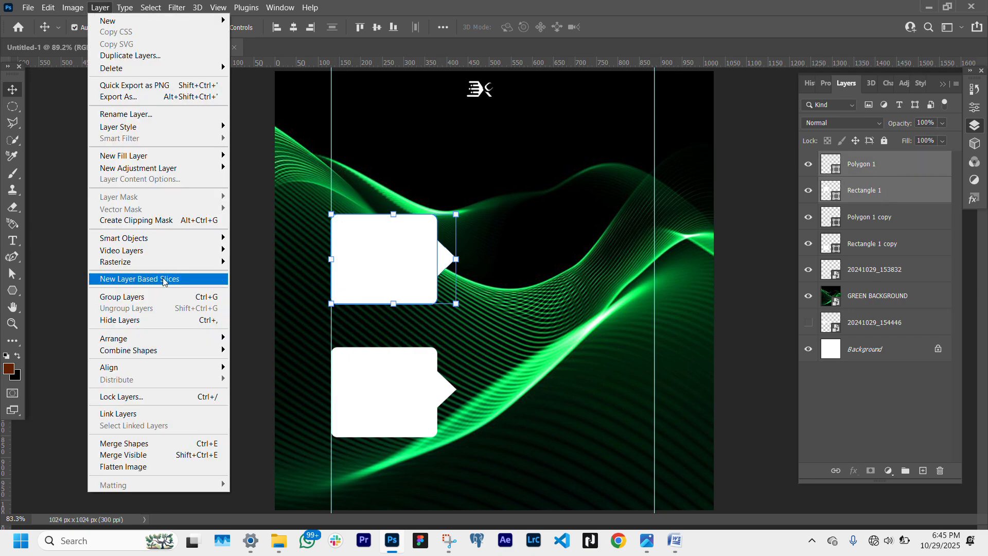
mouse_move(201, 352)
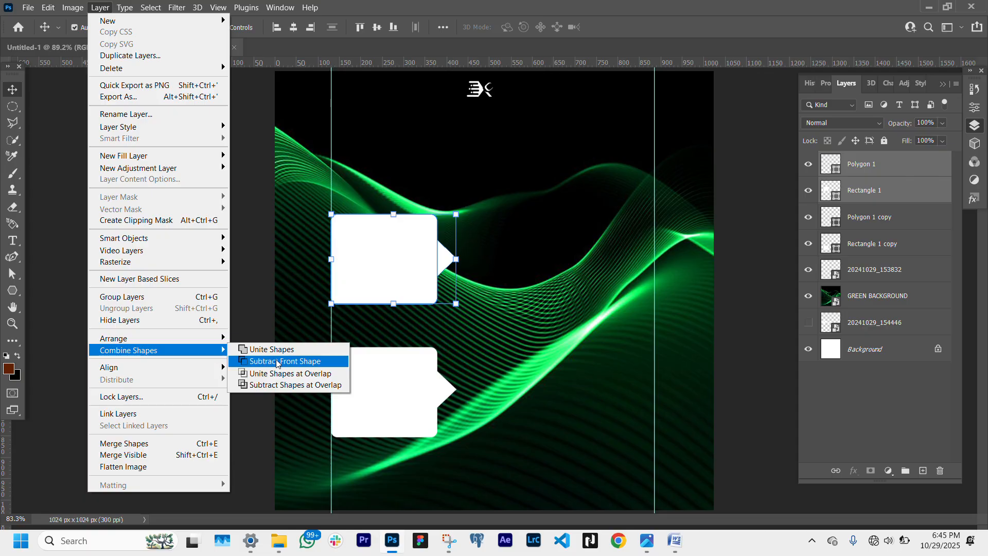
left_click(291, 351)
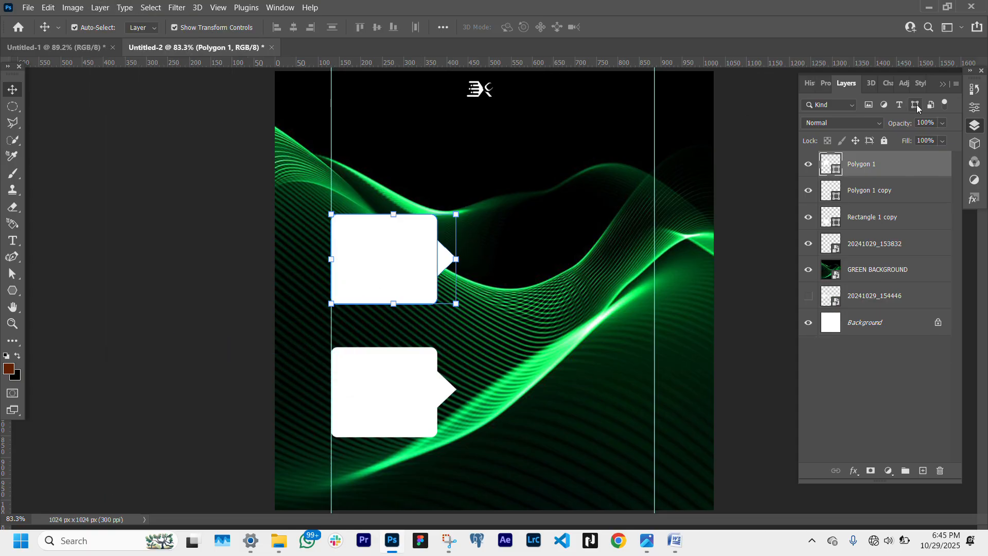
left_click(809, 164)
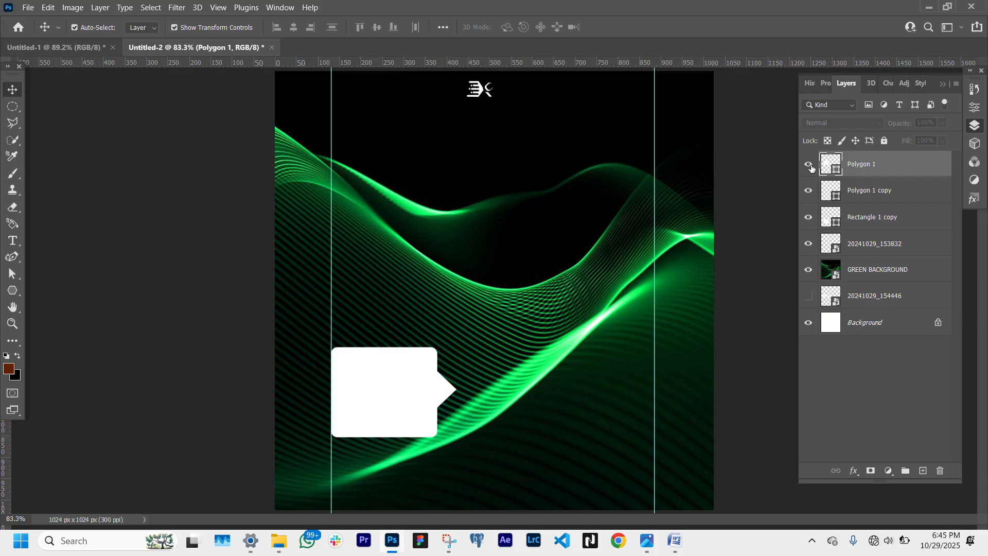
left_click(810, 166)
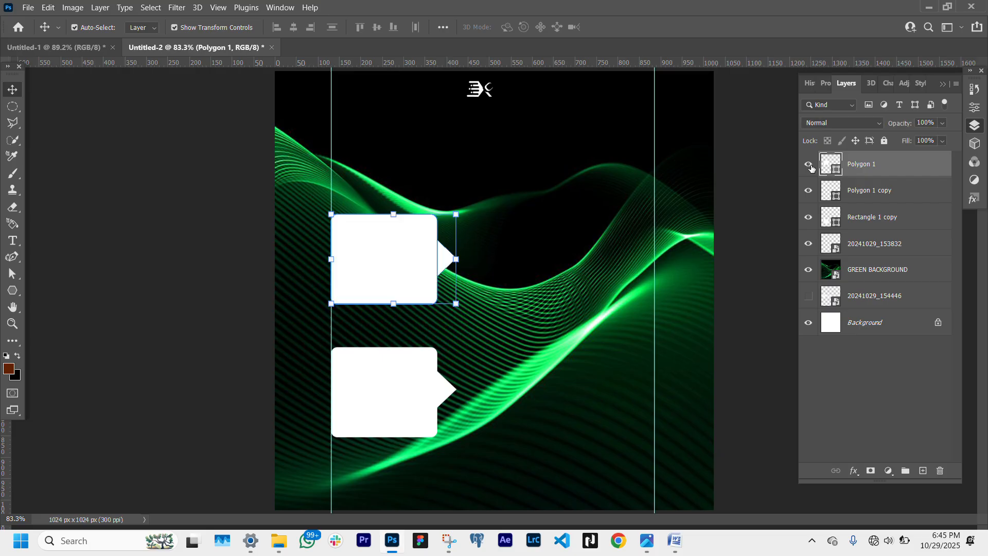
- Duplicate the GREEN BACKGROUND layer to the top of the stack and apply a 4.5 px Gaussian Blur
left_click(914, 278)
left_click_drag(918, 278, 912, 164)
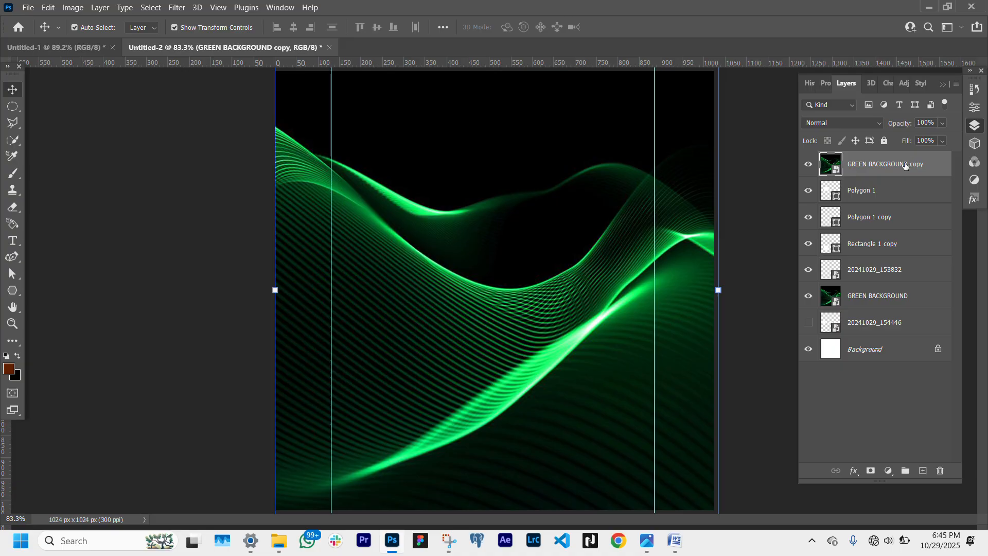
left_click(178, 7)
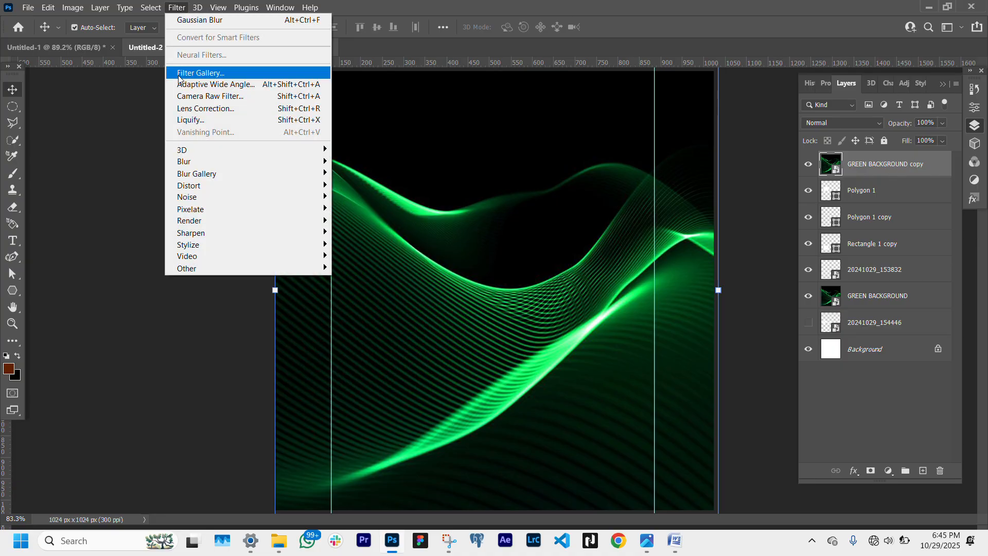
mouse_move(266, 160)
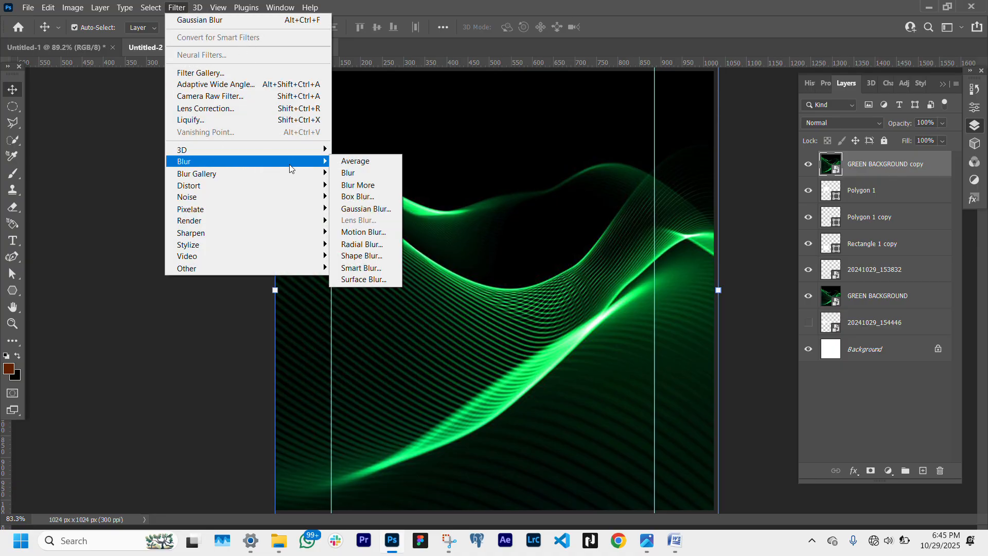
left_click(372, 208)
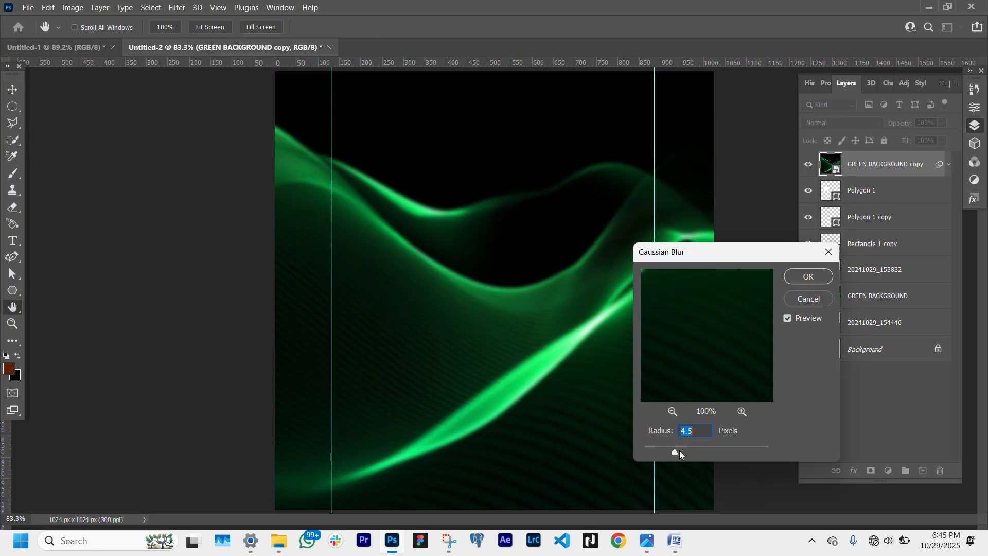
key("Return")
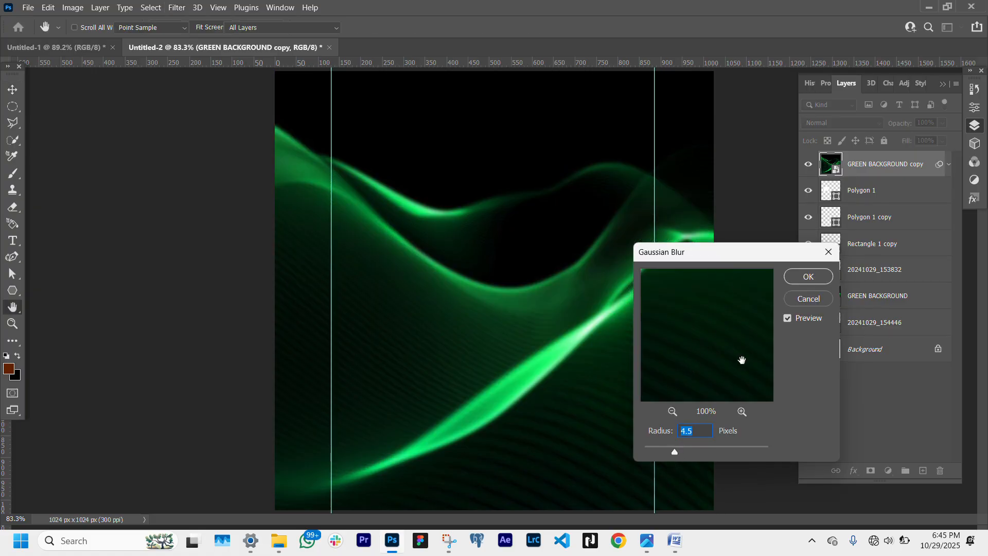
- Clip the blurred background copy to the upper bubble shape as a clipping mask
right_click(875, 171)
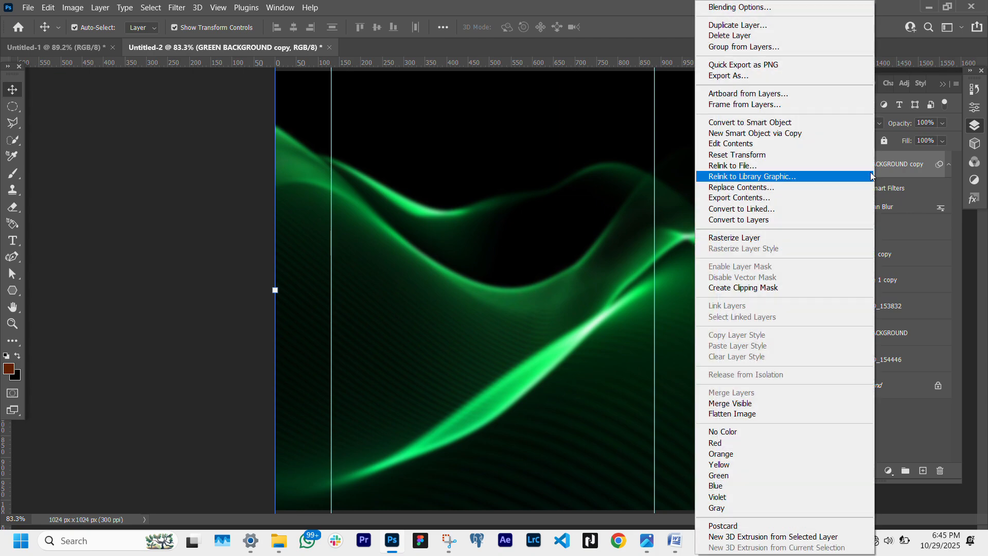
left_click(751, 289)
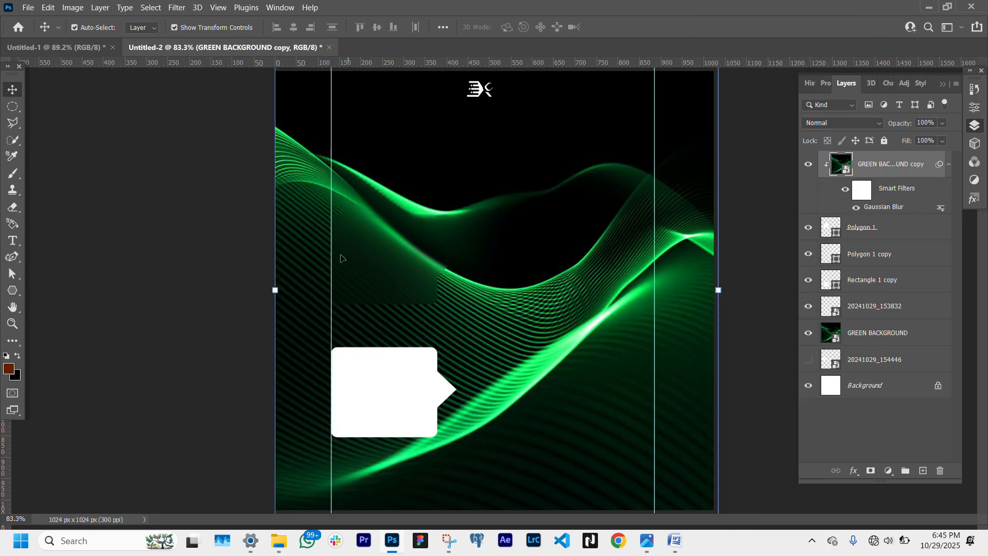
left_click(20, 325)
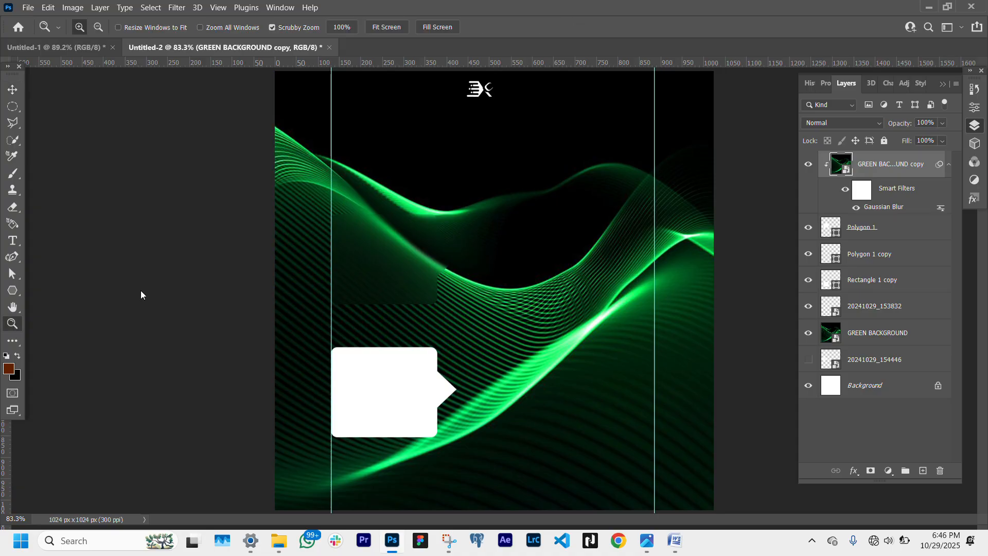
left_click(399, 273)
left_click(397, 272)
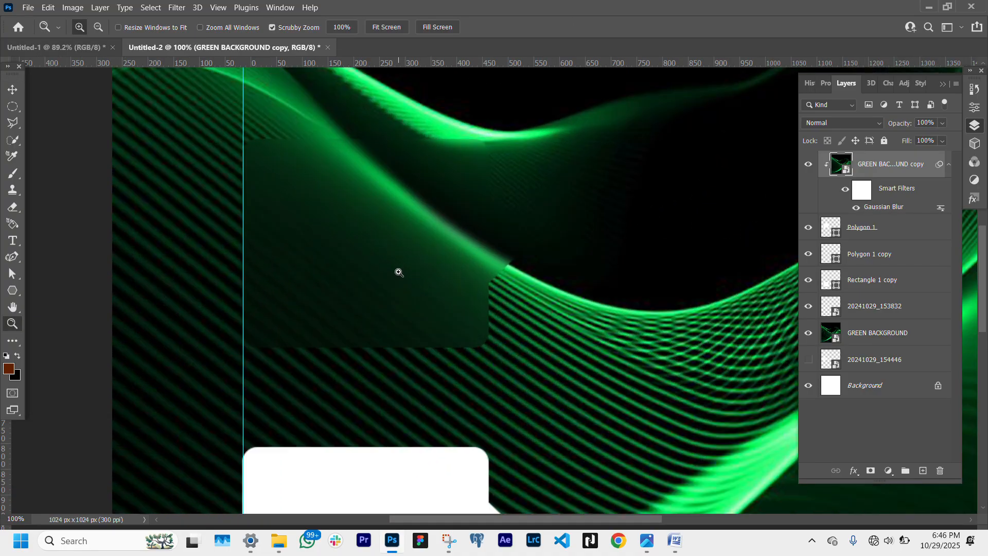
- Select the upper bubble shape layer and add a Drop Shadow layer style to it
left_click(12, 89)
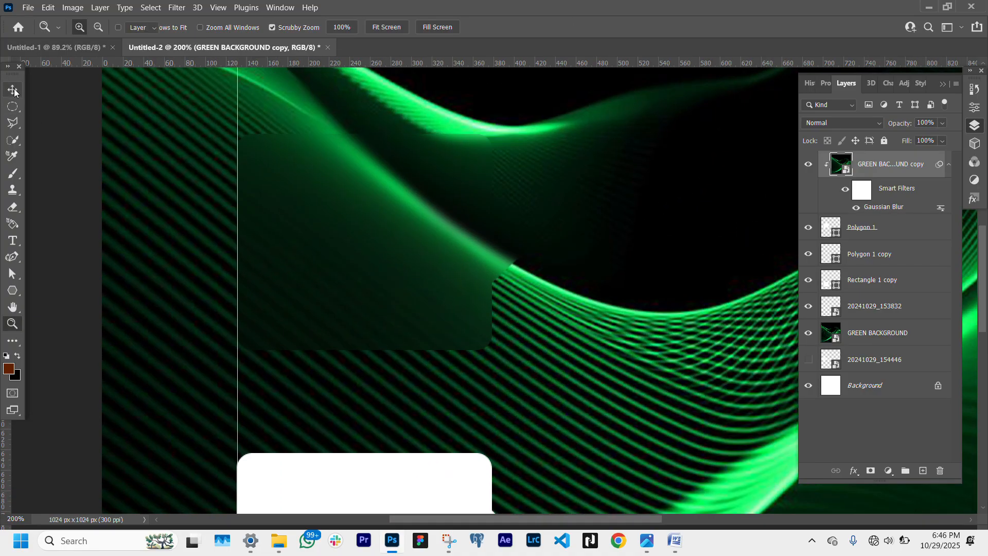
left_click(902, 234)
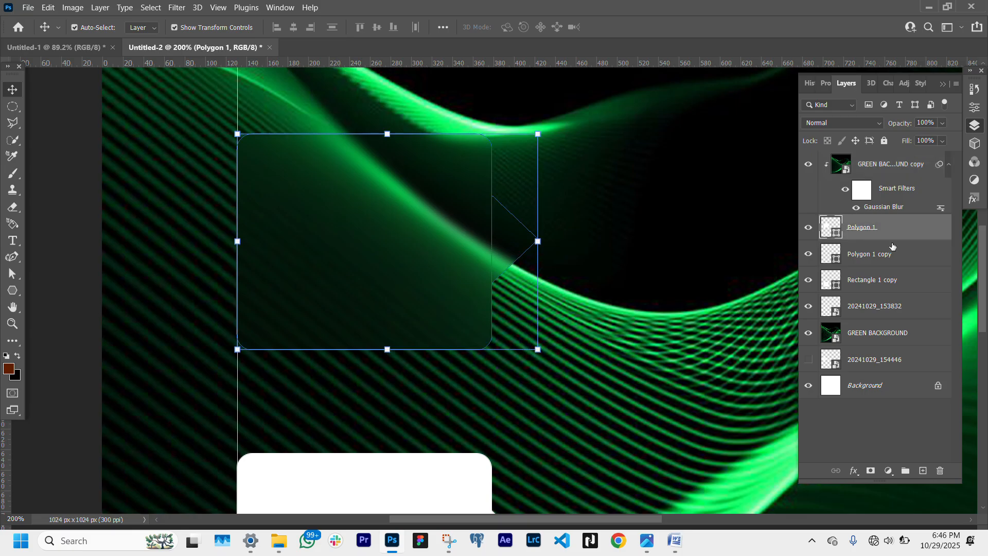
left_click(858, 471)
left_click(875, 465)
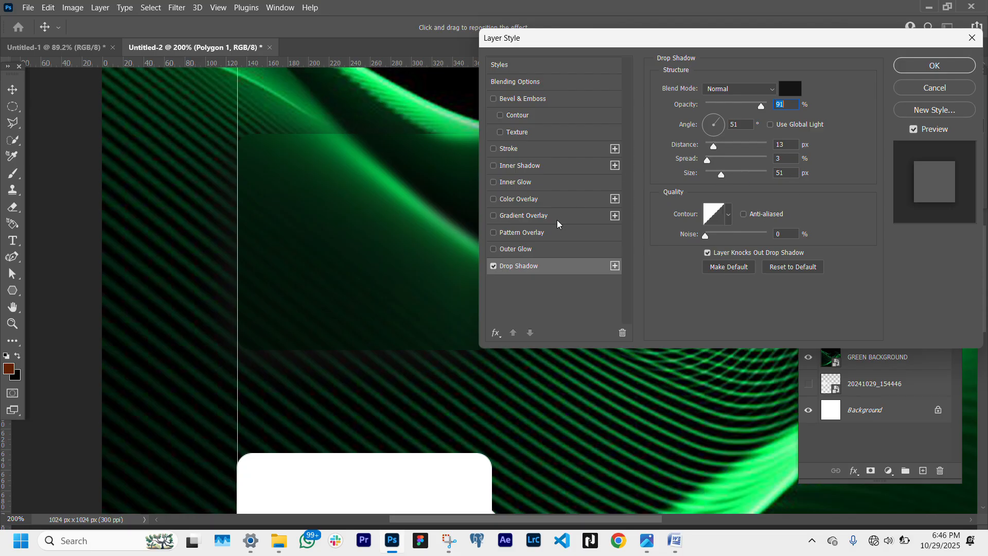
- Enable Bevel & Emboss on the upper bubble and keep its style as Inner Bevel
left_click(494, 100)
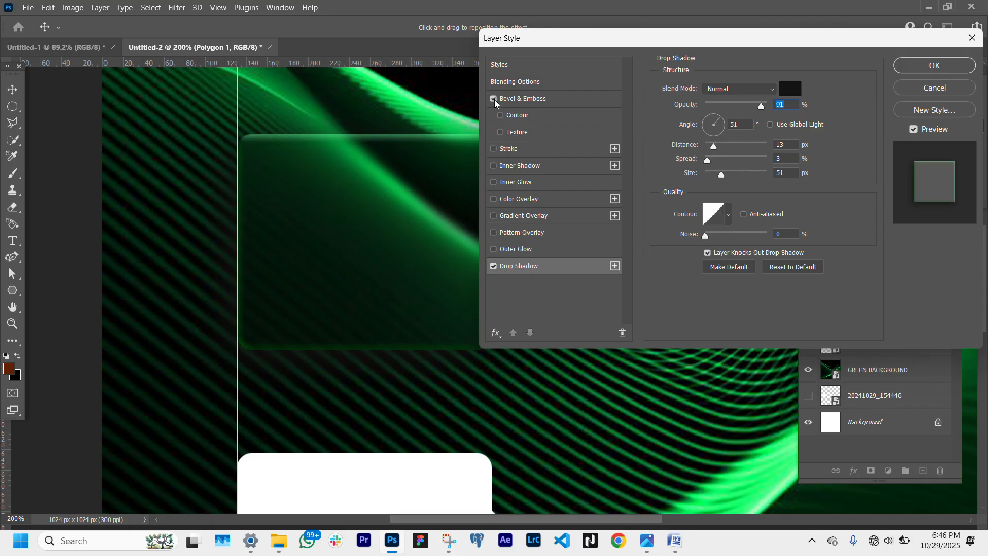
left_click(532, 103)
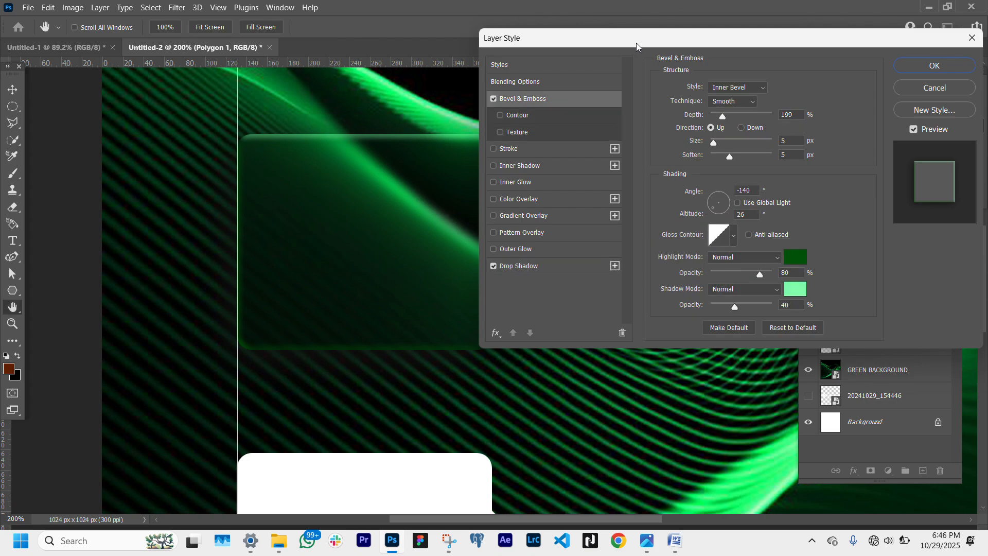
left_click_drag(636, 42, 696, 34)
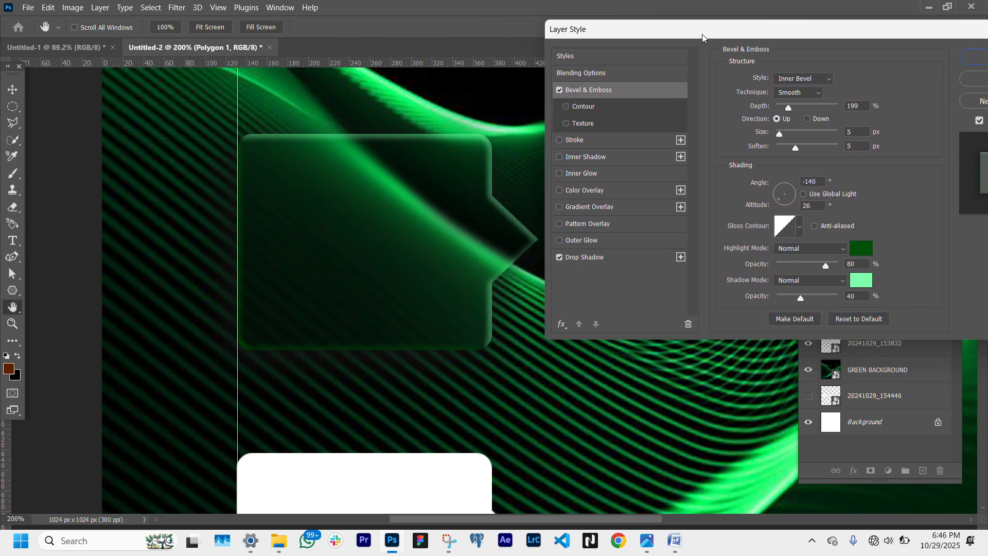
left_click(819, 82)
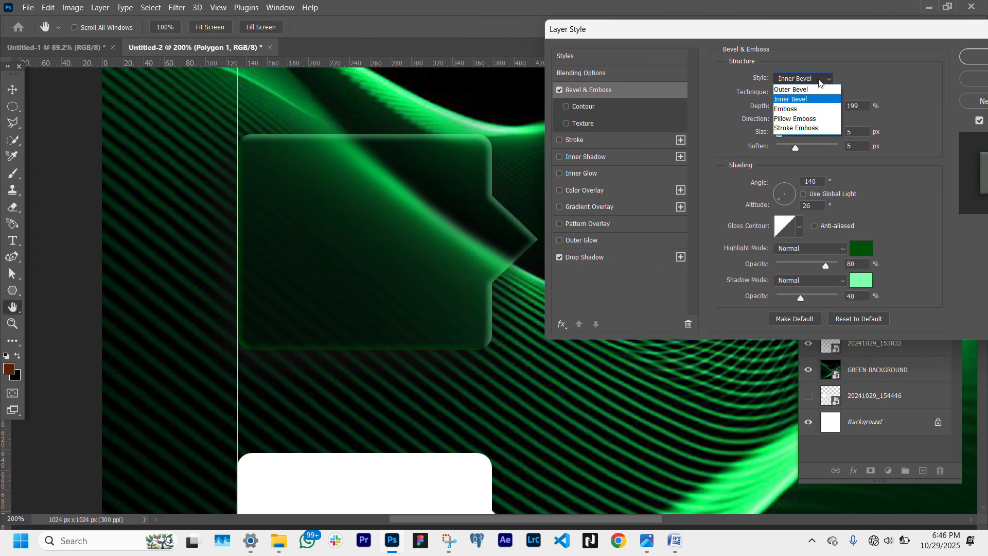
left_click(821, 98)
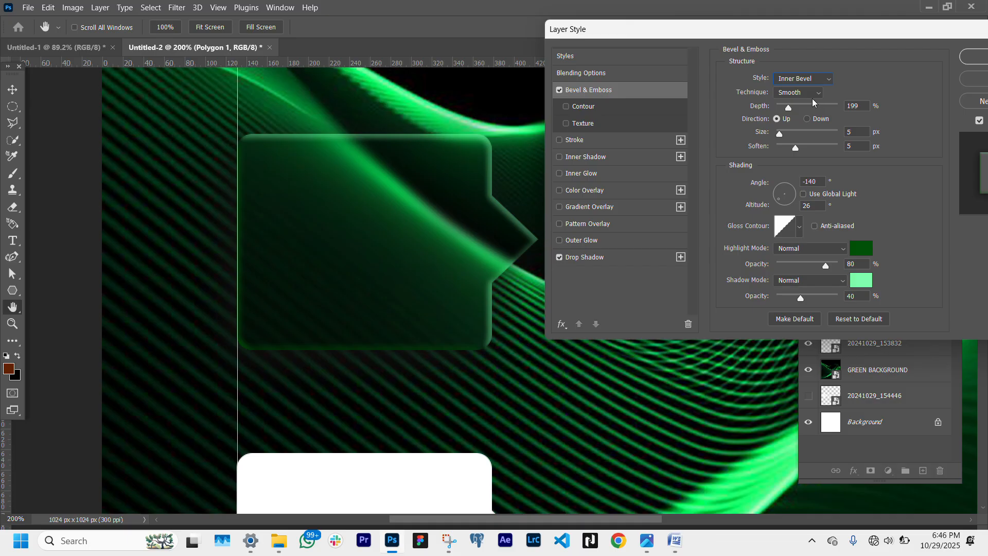
- Set the bevel technique to Smooth, depth to 199%, and direction to Up
left_click(814, 94)
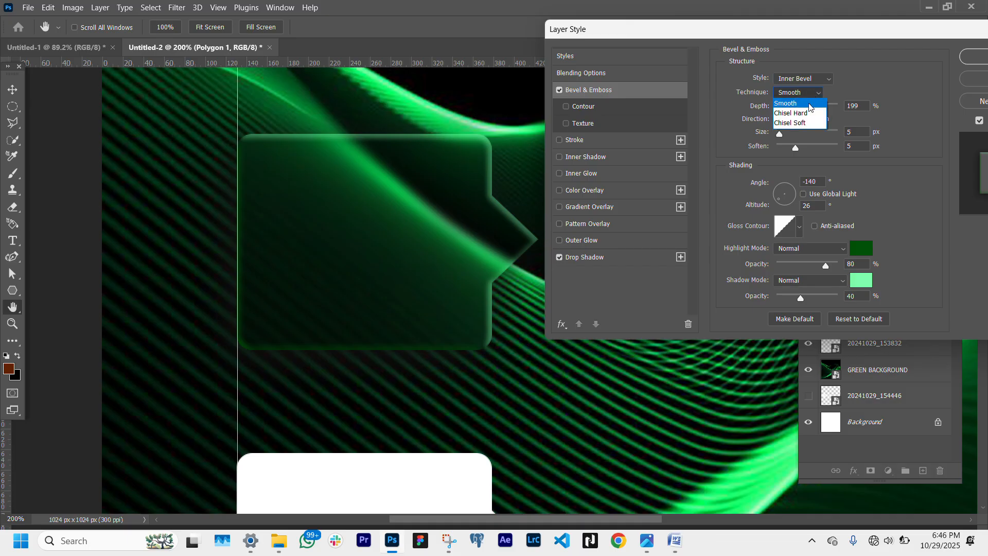
left_click(809, 105)
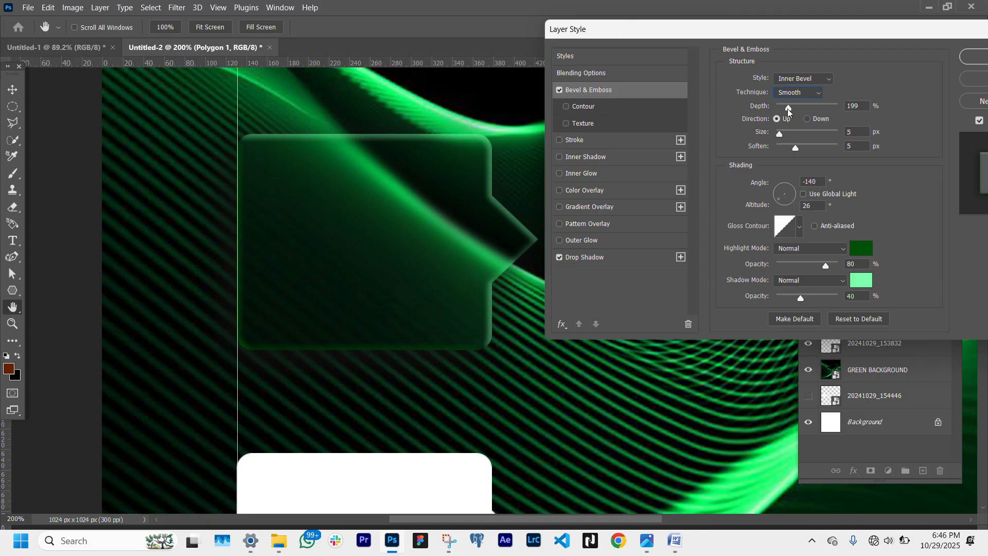
mouse_move(787, 109)
left_mouse_down()
mouse_move(817, 112)
mouse_move(762, 106)
mouse_move(811, 111)
mouse_move(793, 108)
left_mouse_up()
type("199")
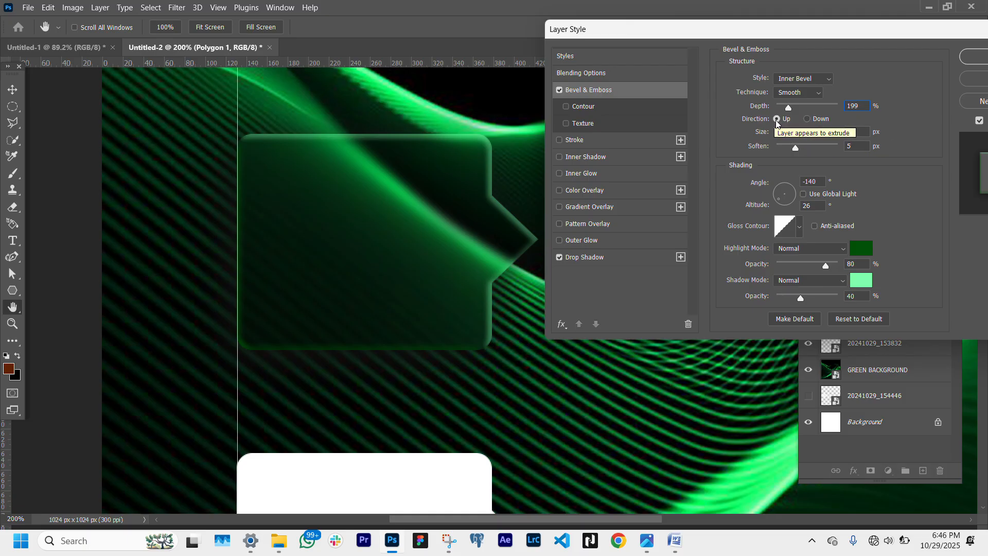
left_click(807, 120)
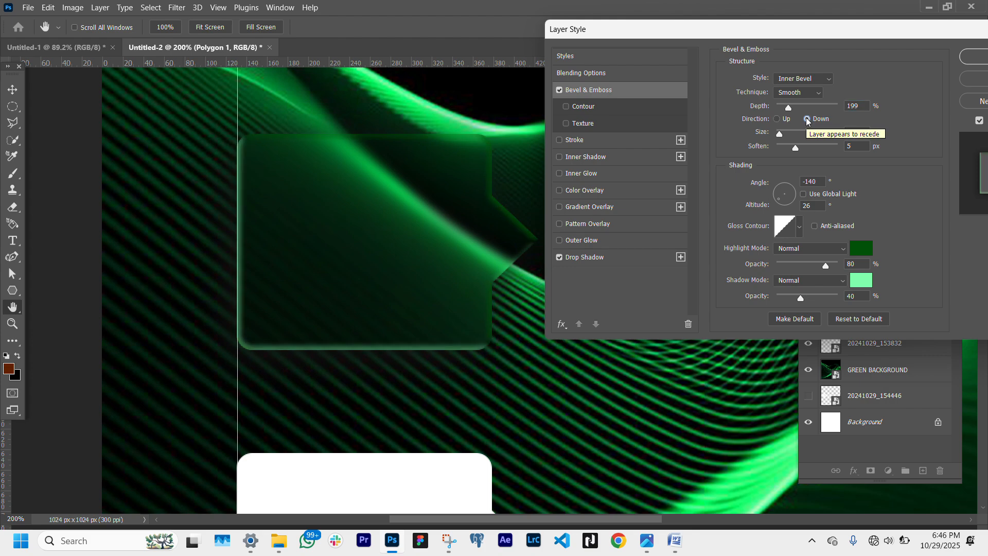
left_click(777, 119)
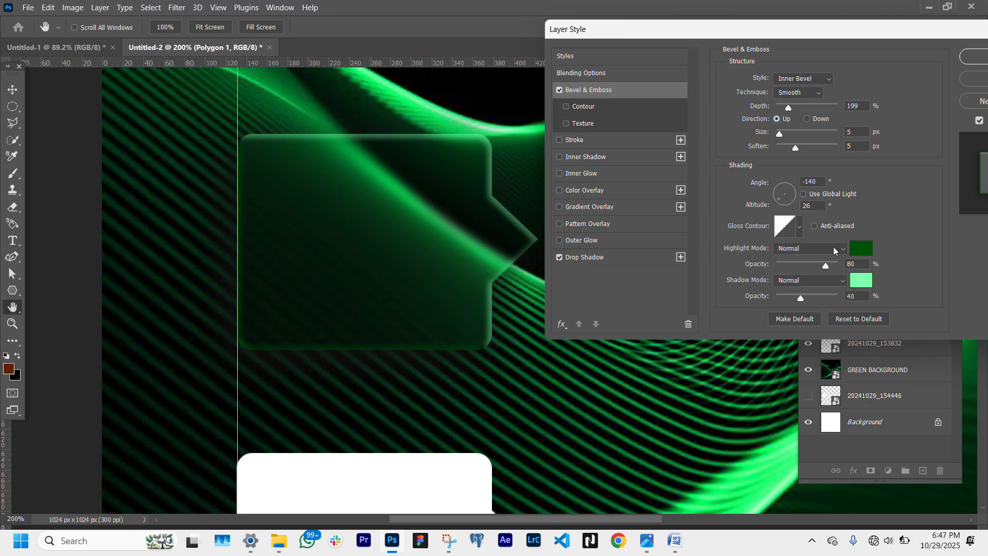
left_click(867, 251)
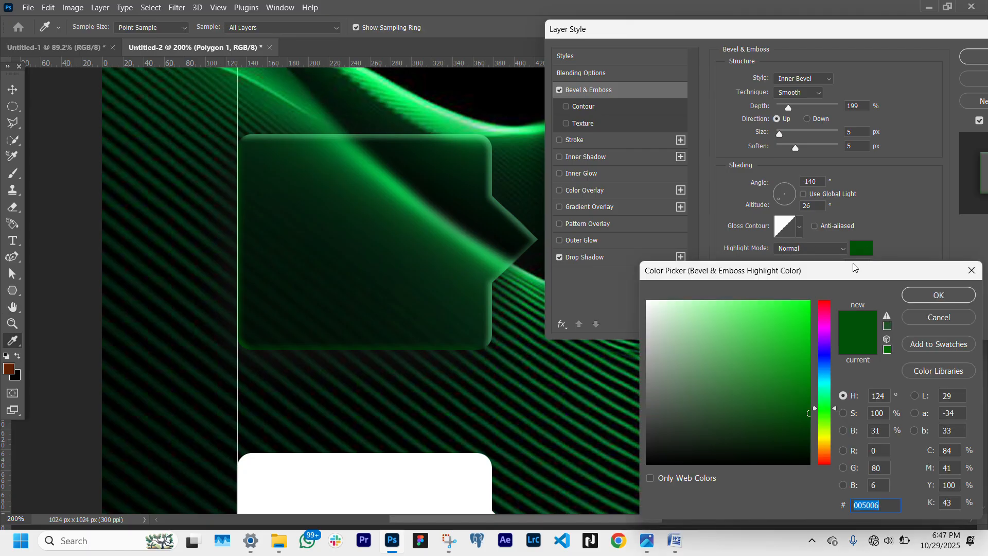
left_click_drag(784, 446, 781, 454)
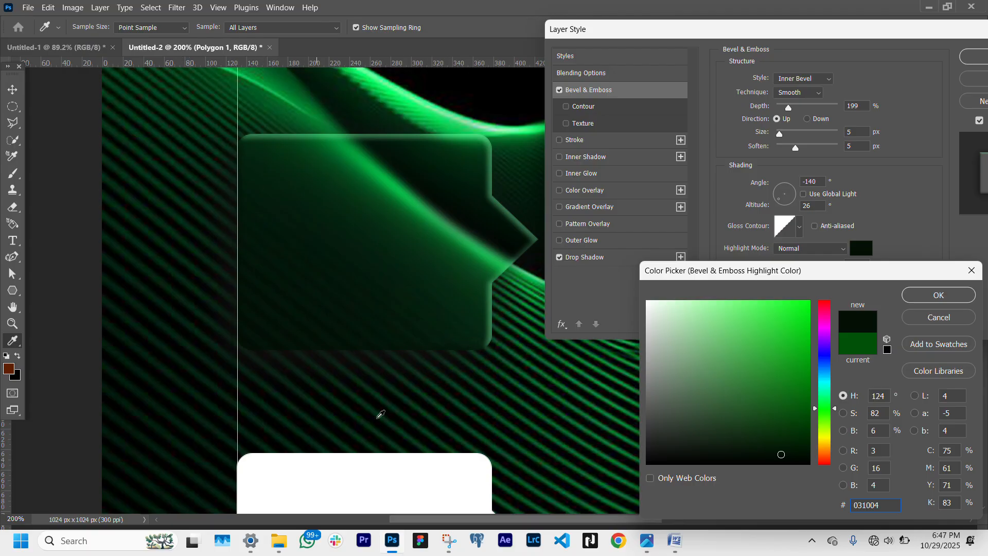
left_click(780, 364)
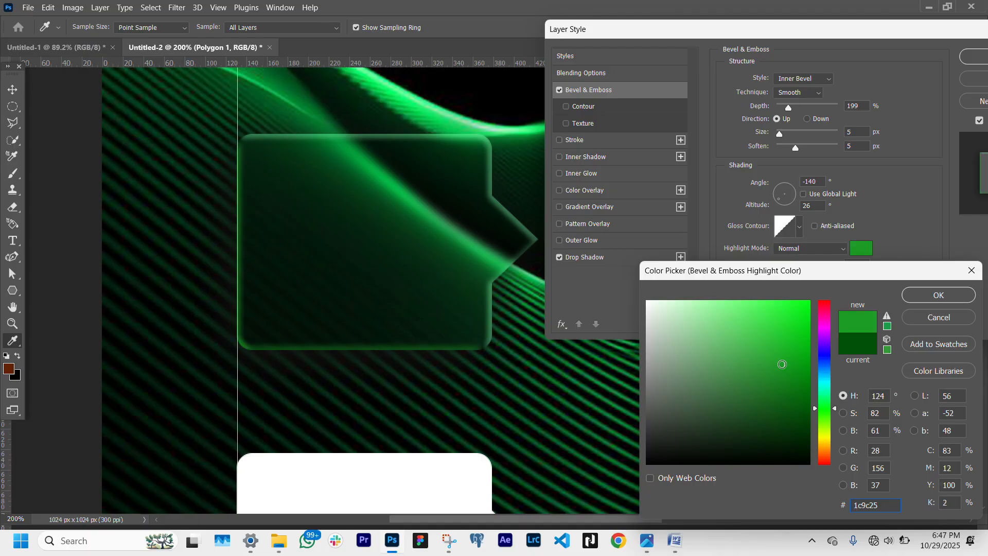
left_click(648, 301)
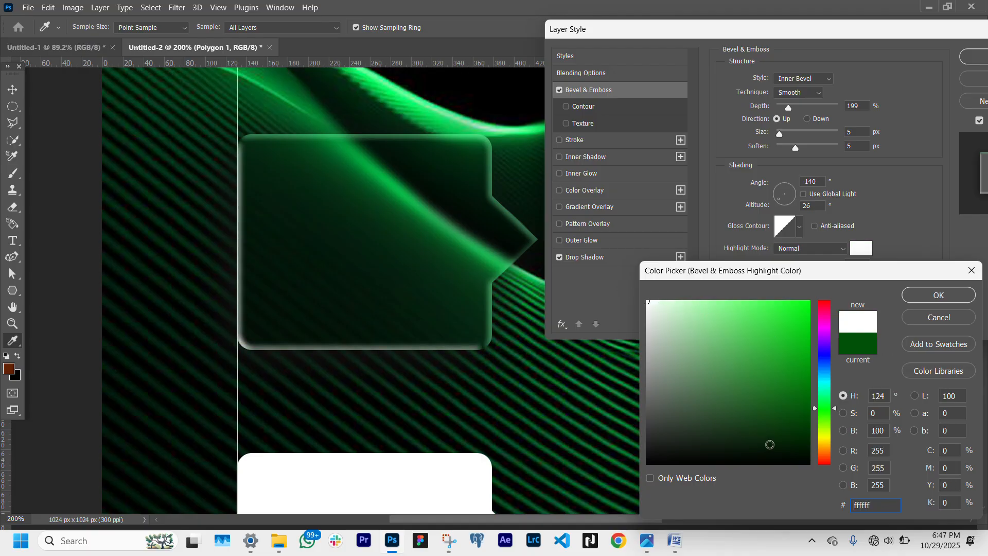
left_click(789, 457)
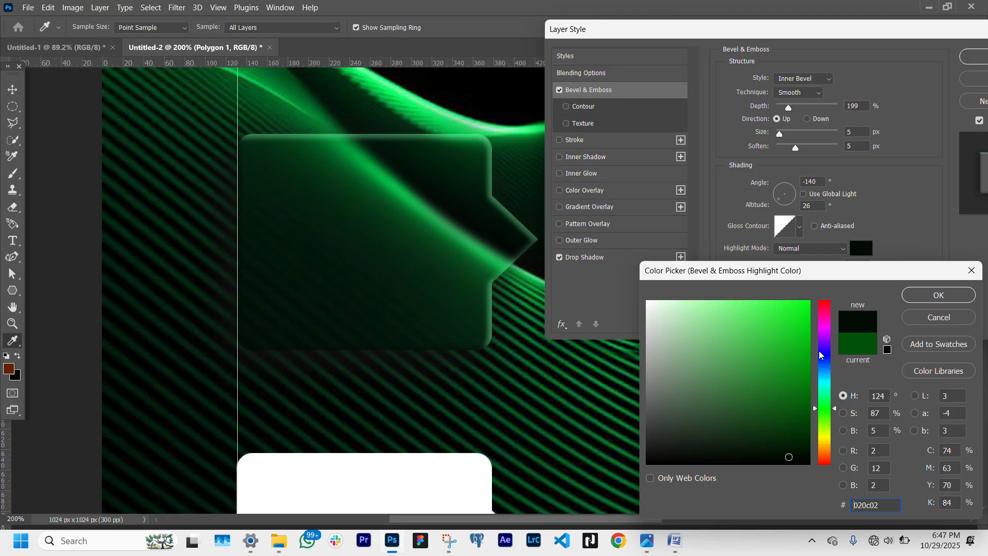
left_click_drag(821, 328, 821, 356)
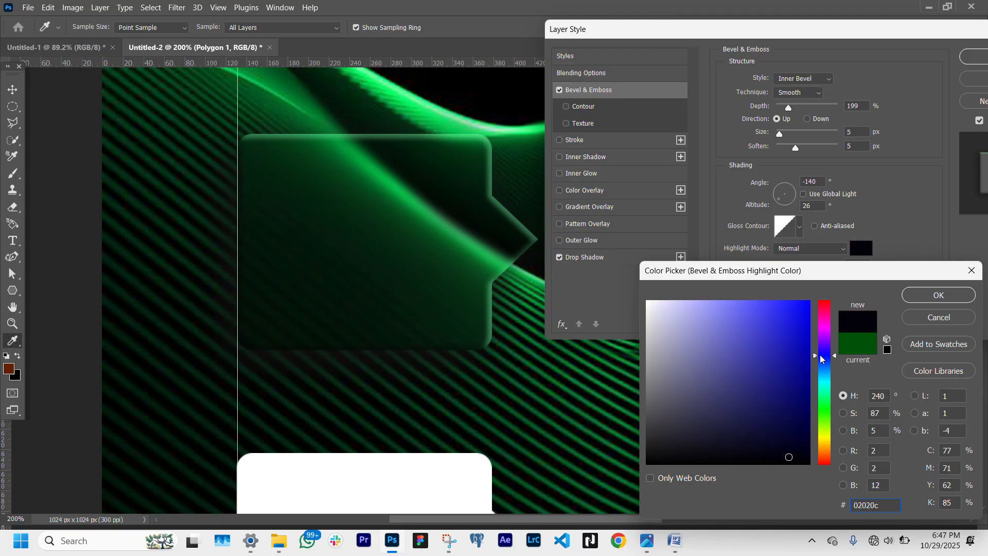
left_click_drag(787, 318, 767, 301)
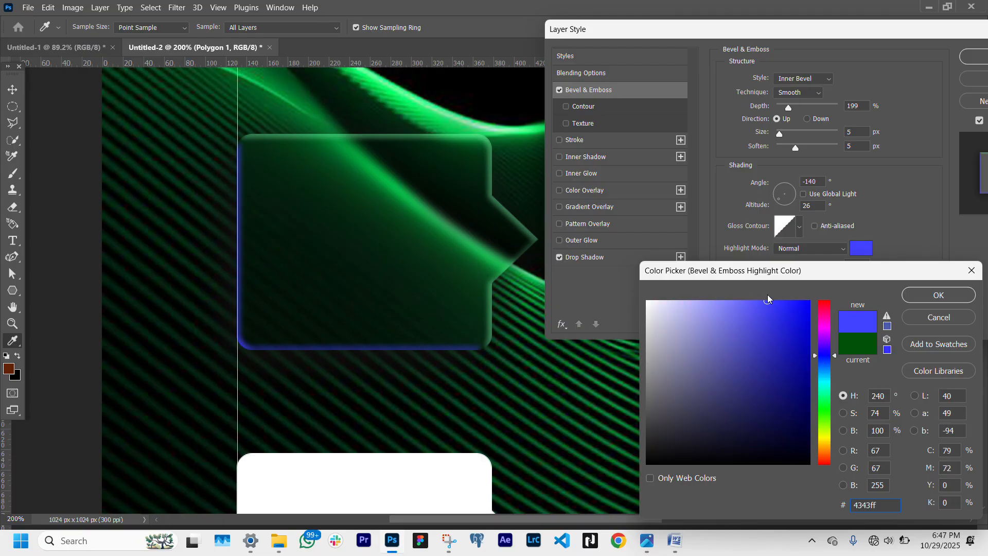
left_click(925, 320)
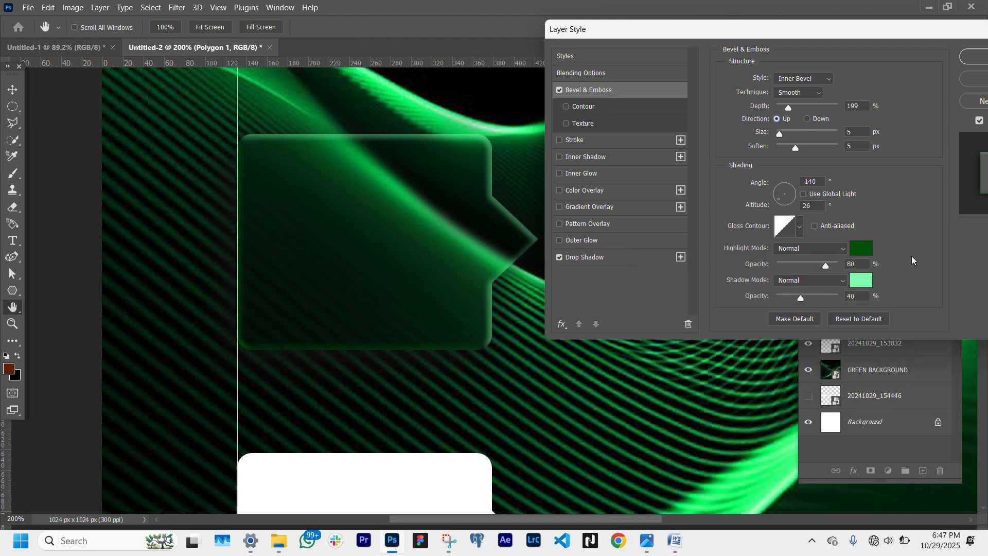
left_click(856, 280)
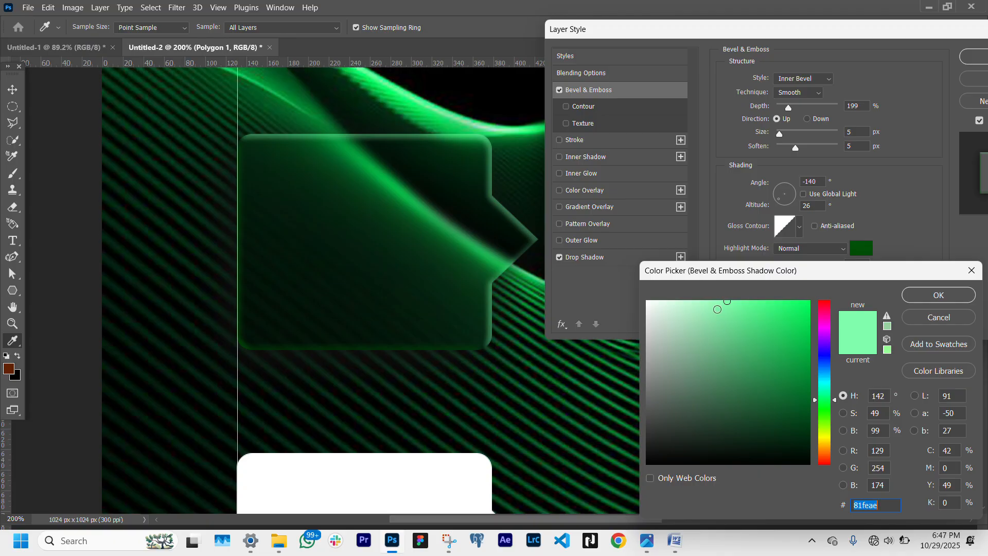
left_click(658, 307)
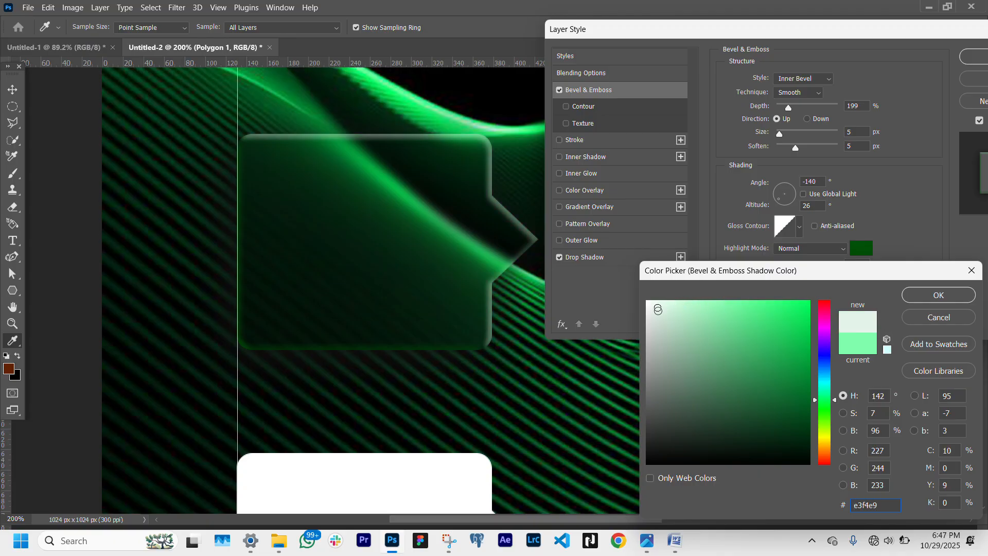
left_click(651, 364)
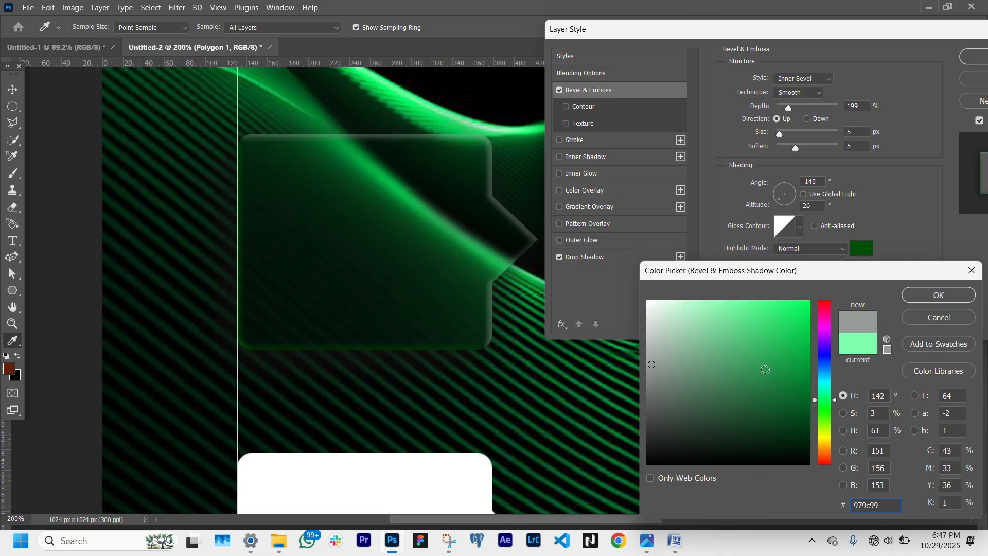
left_click(805, 370)
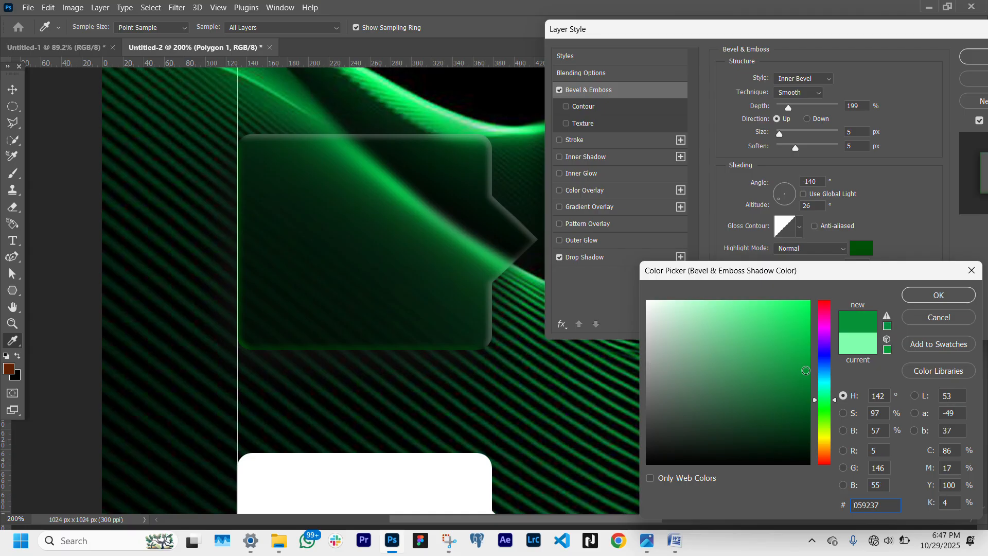
left_click(934, 319)
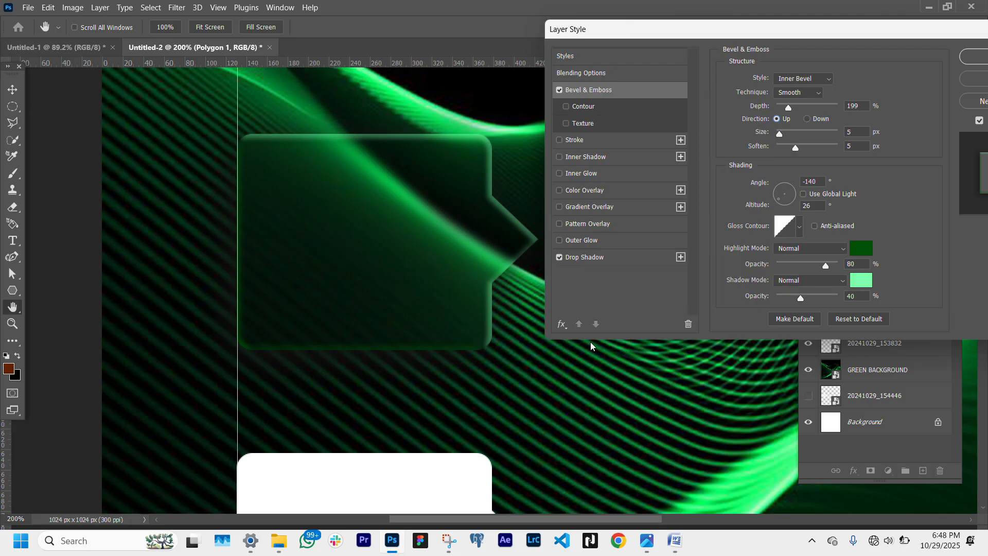
- Set the bevel's light angle to 140° and toggle the Use Global Light option
left_click(790, 191)
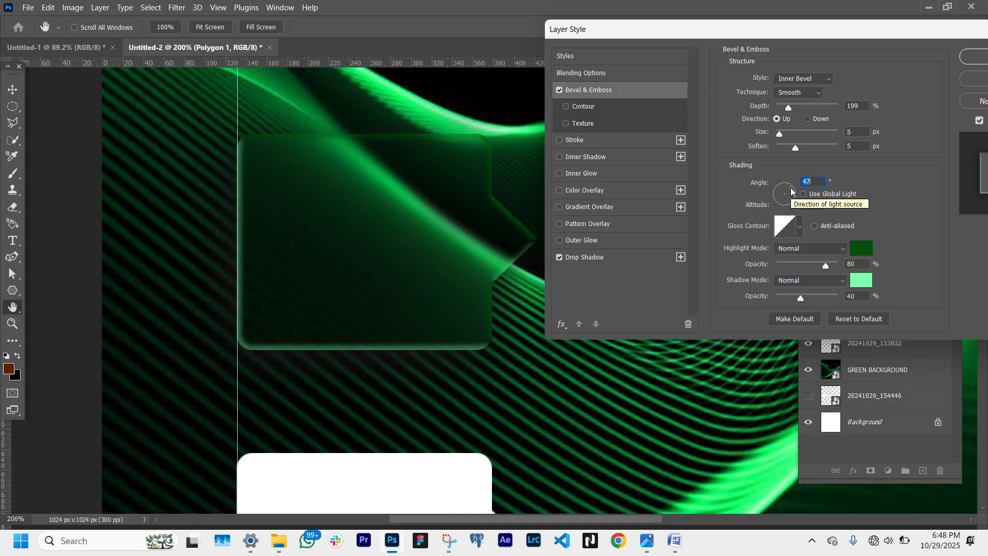
left_click(778, 190)
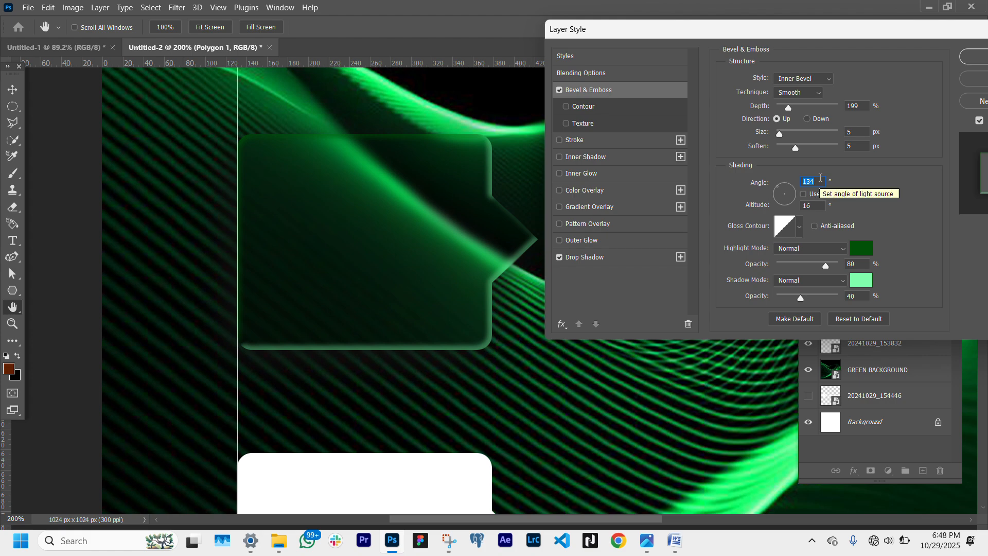
type("140")
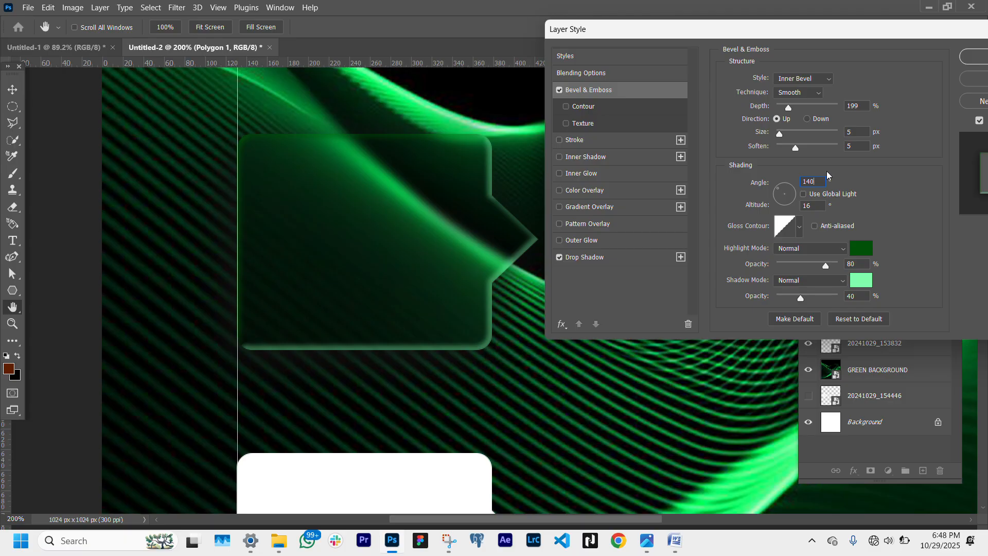
left_click(803, 195)
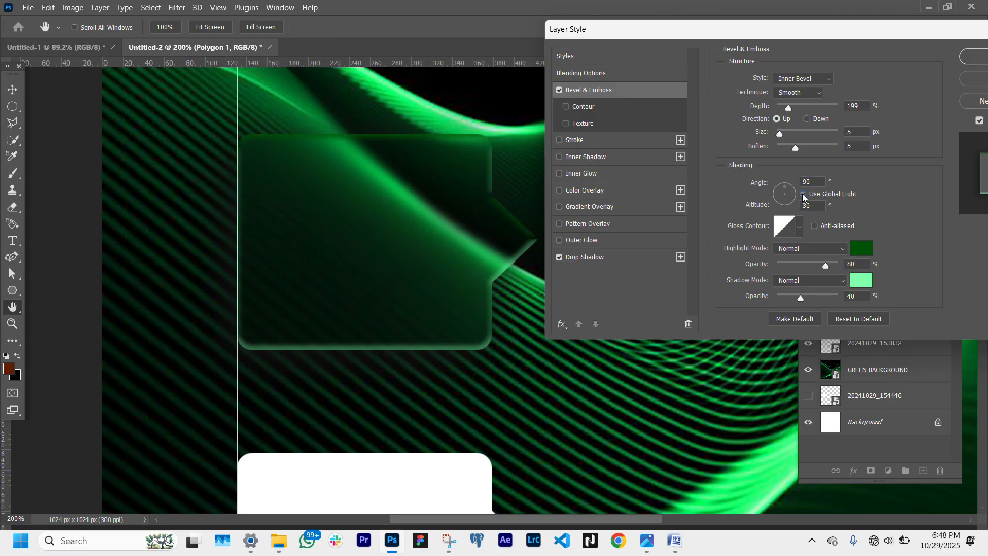
left_click(803, 195)
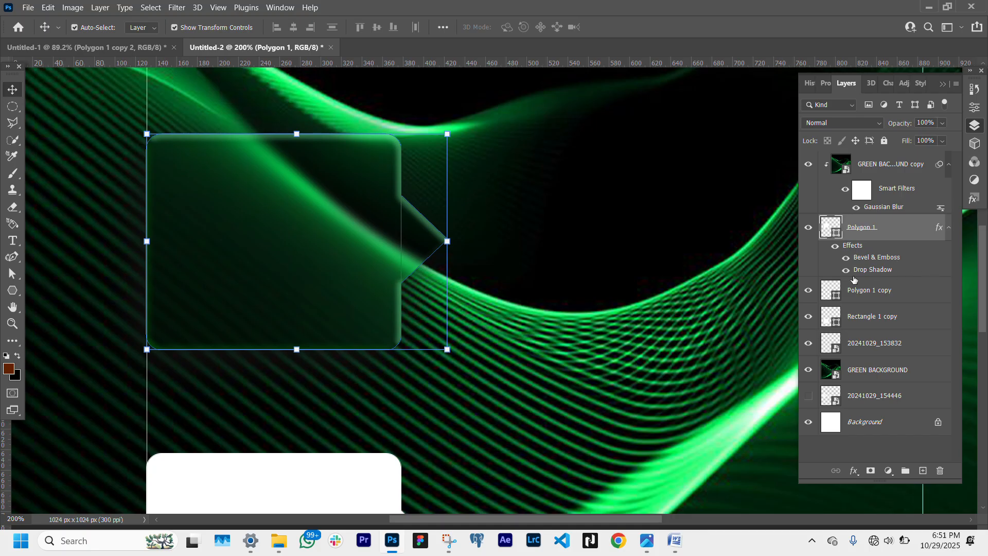
- Toggle the visibility of the bubble's Drop Shadow and Bevel & Emboss effects to compare them
left_click(846, 271)
left_click(845, 257)
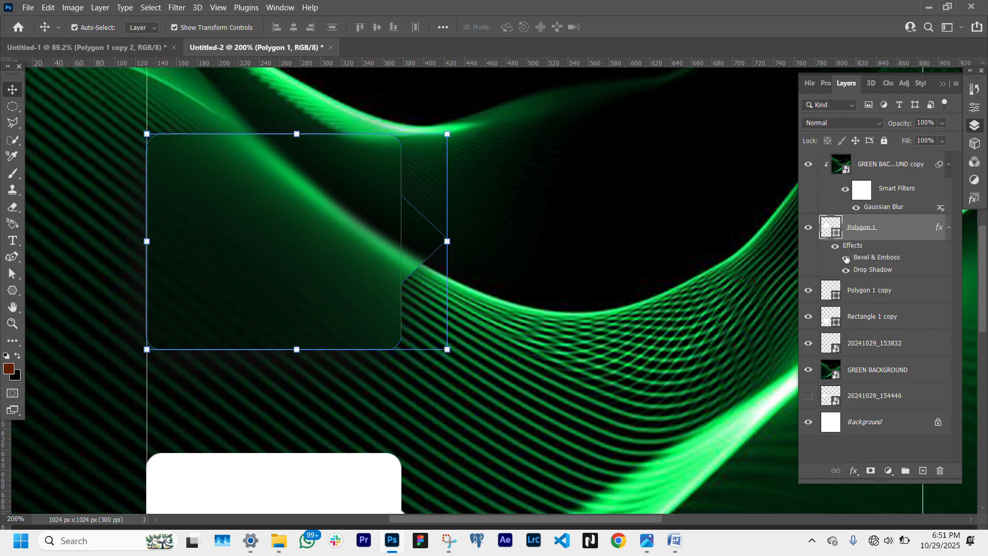
left_click(846, 257)
- Rotate the lower bubble's triangle by 180°
scroll(519, 328, "down", 3)
scroll(519, 327, "down", 4)
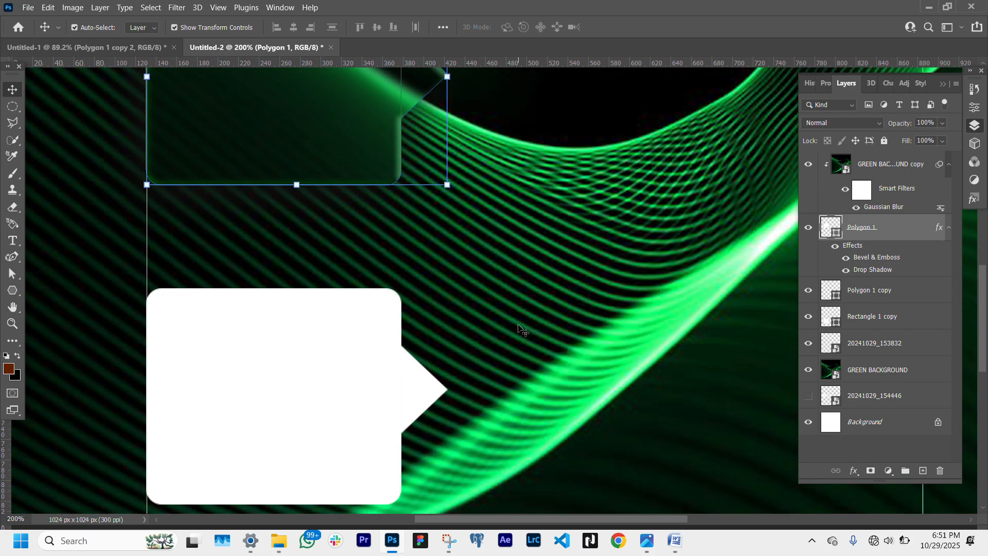
left_click(404, 363)
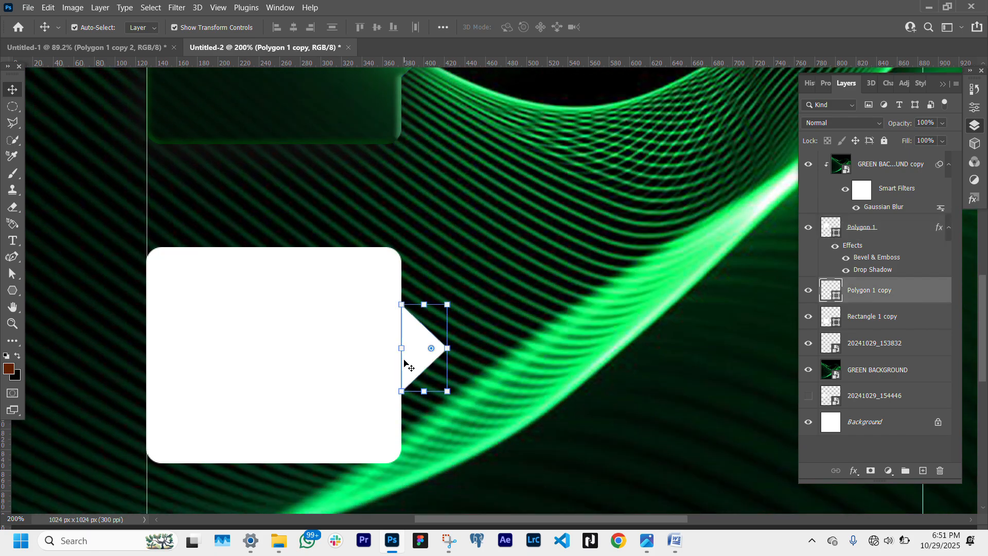
left_click(448, 348)
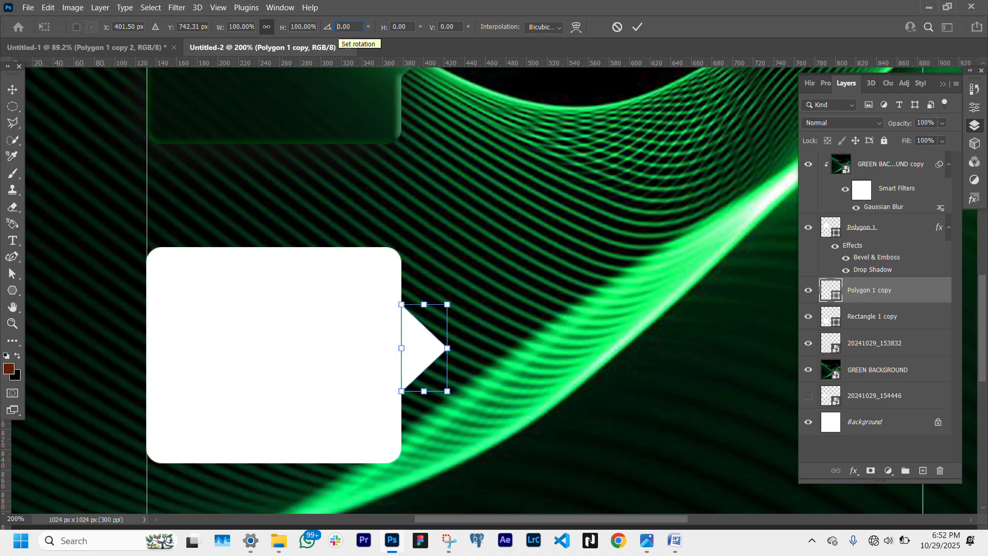
type("180")
key("Return")
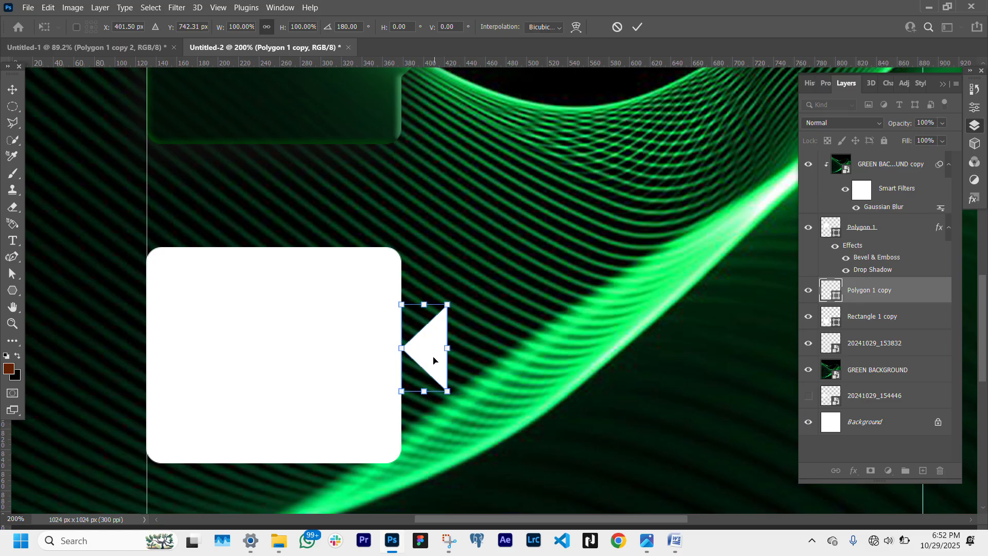
- Move the rotated triangle left into the lower rectangle's right edge and nudge it slightly down
left_click_drag(433, 360, 390, 361)
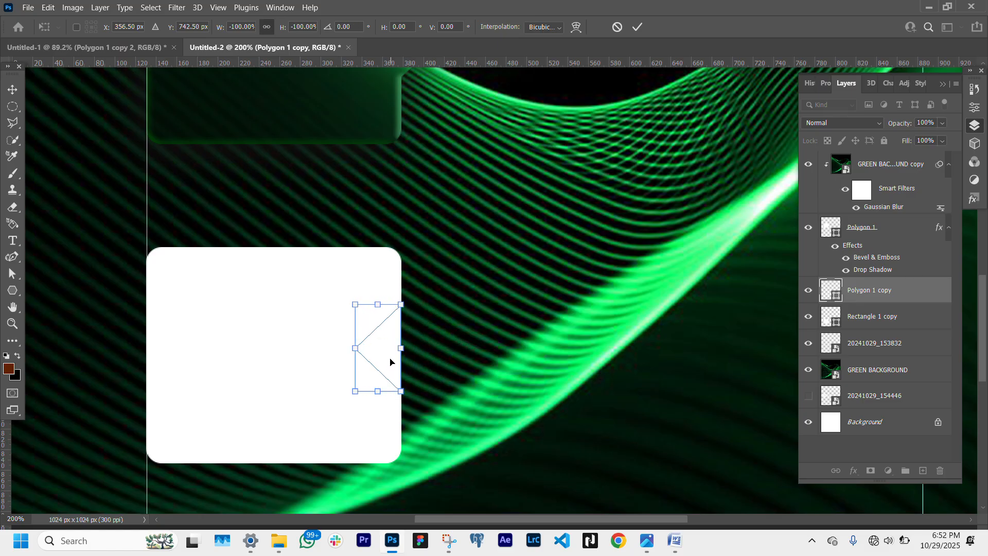
key("Down")
key("Down")
key("Down")
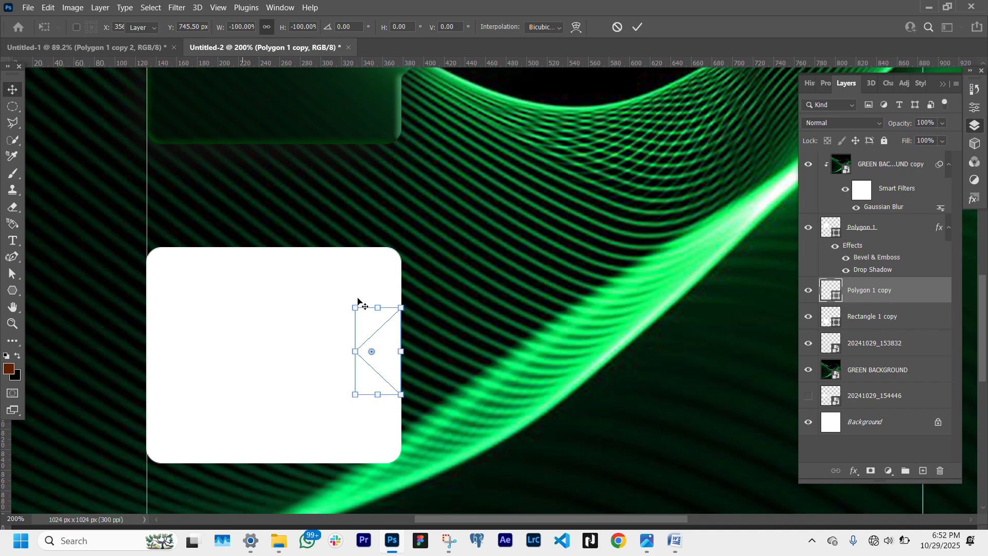
key("Return")
- Select the lower rectangle together with the triangle and combine them with Subtract Front Shape to cut a notch
left_click(213, 342, "shift")
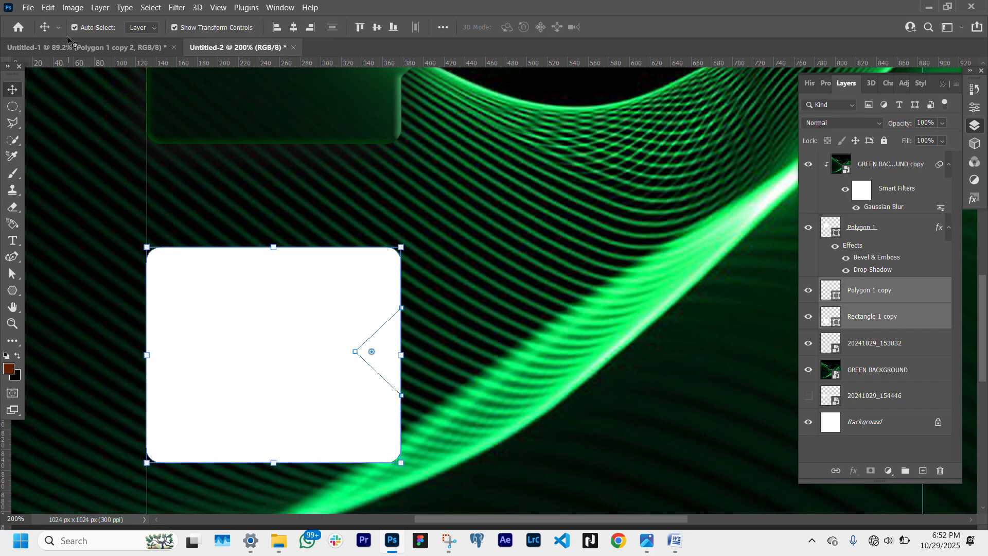
left_click(100, 8)
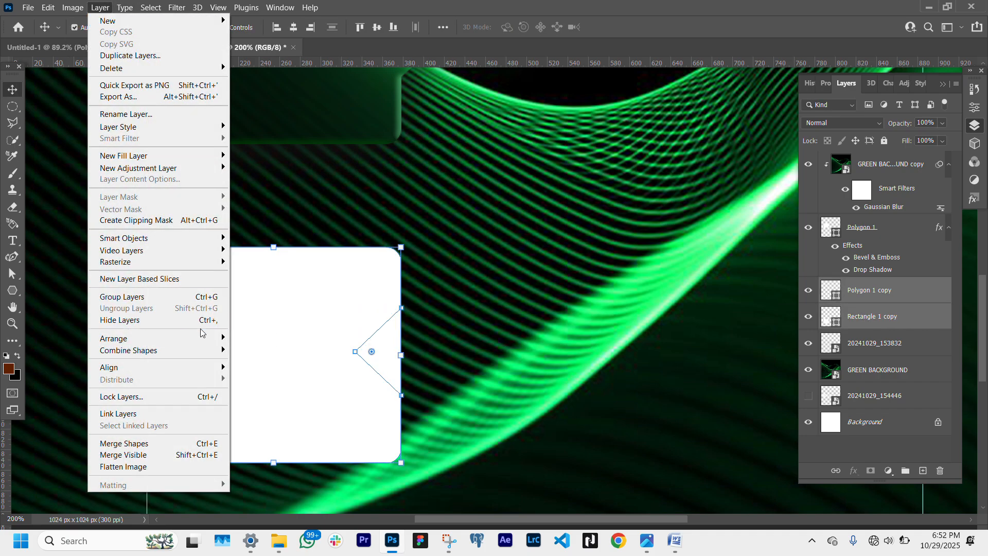
mouse_move(208, 344)
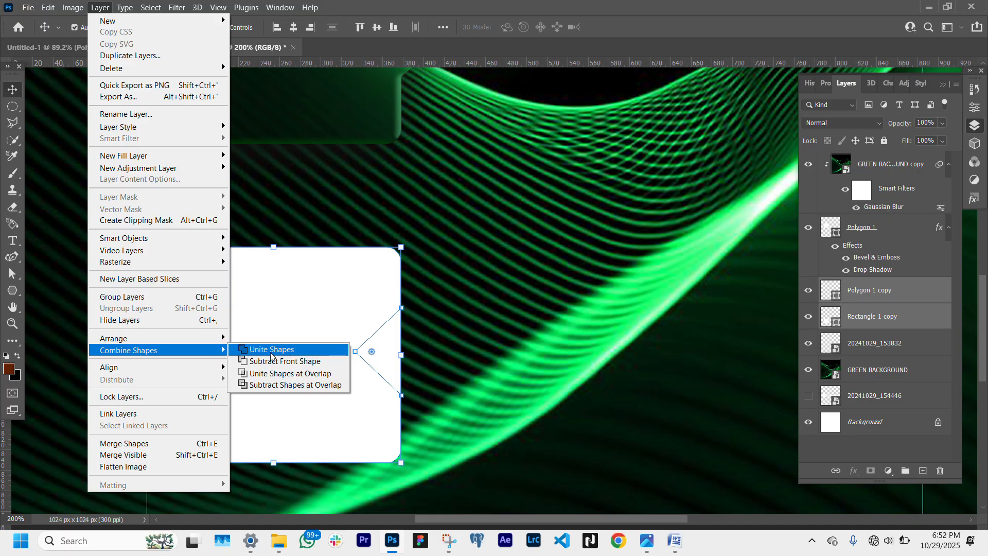
left_click(276, 362)
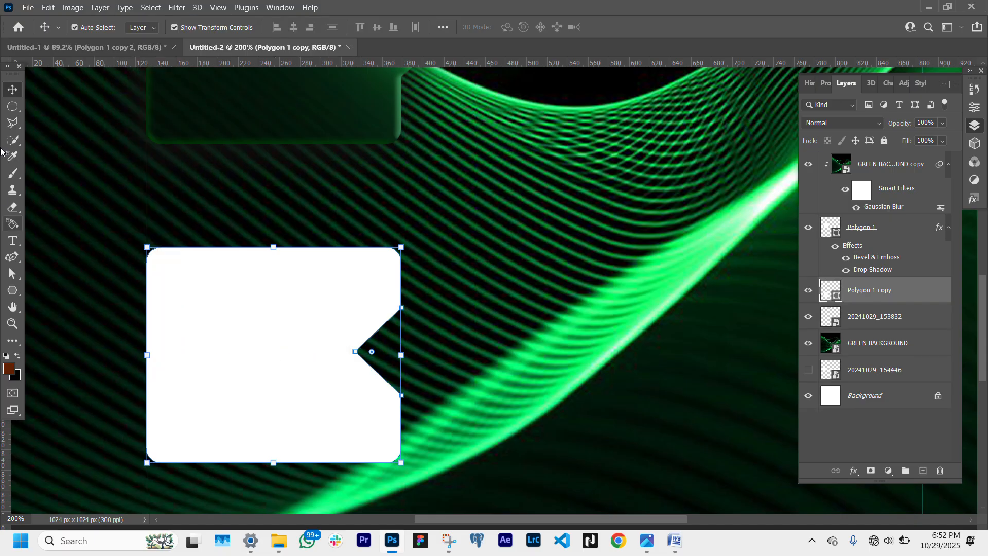
- Duplicate the blurred GREEN BACKGROUND copy above the lower bubble and clip it to the bubble as a clipping mask
left_click(107, 264)
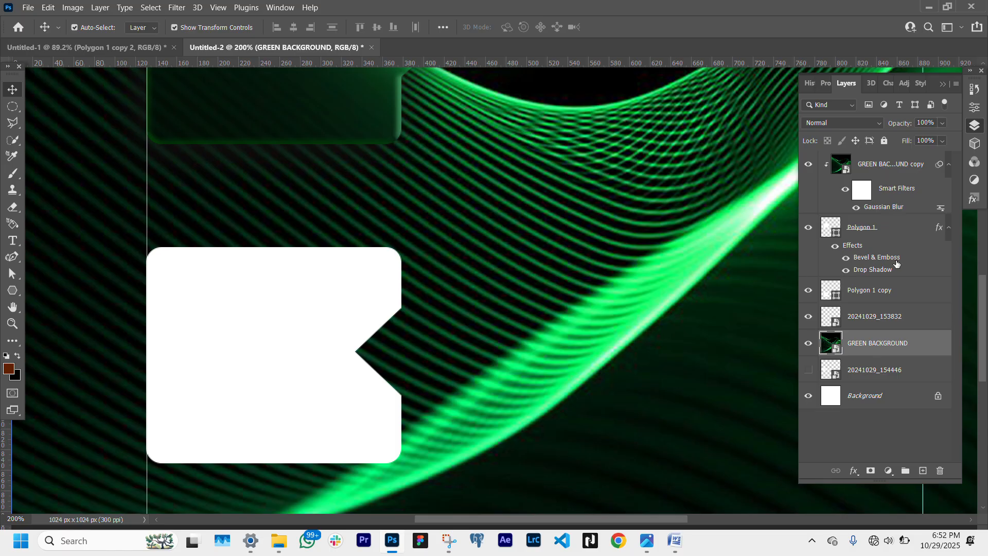
left_click(899, 289)
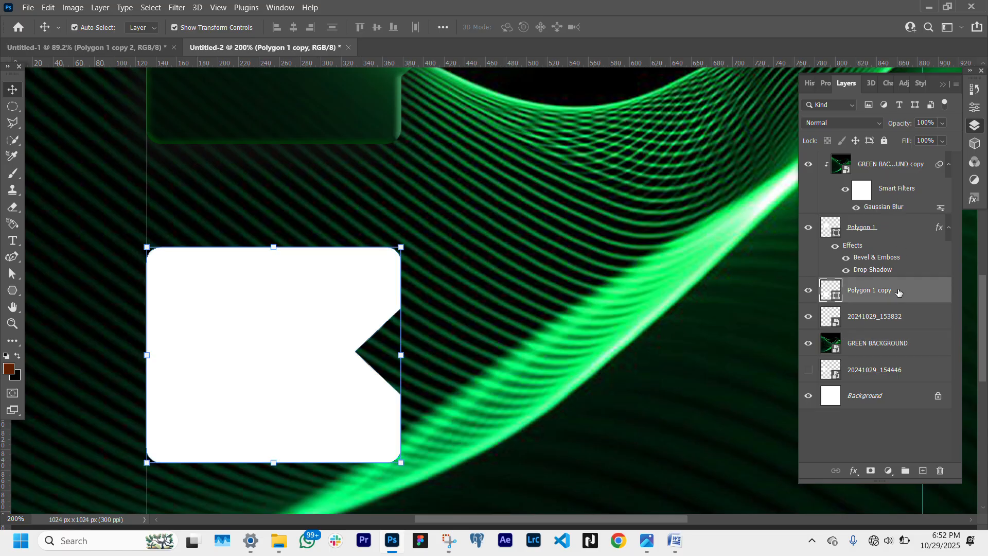
left_click(891, 165)
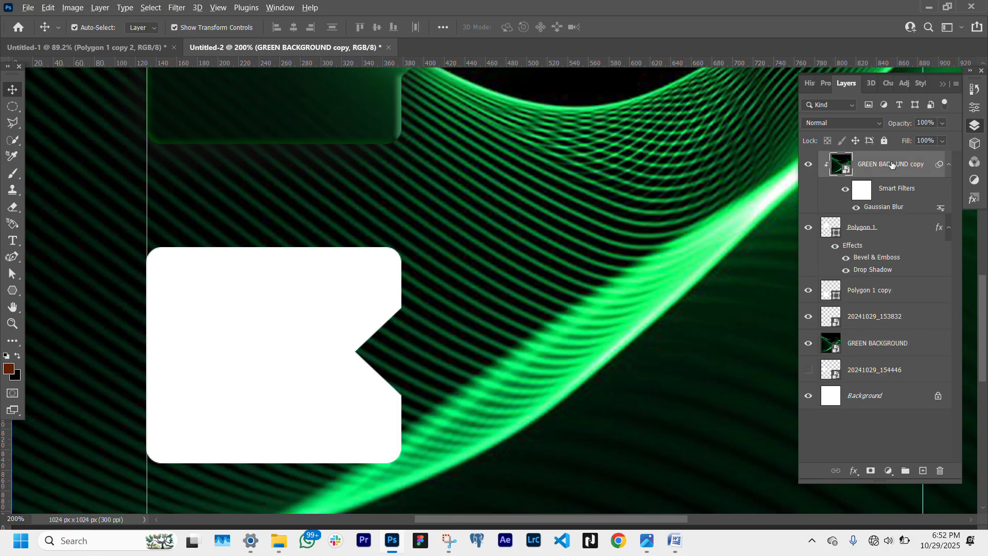
left_click_drag(891, 165, 896, 277)
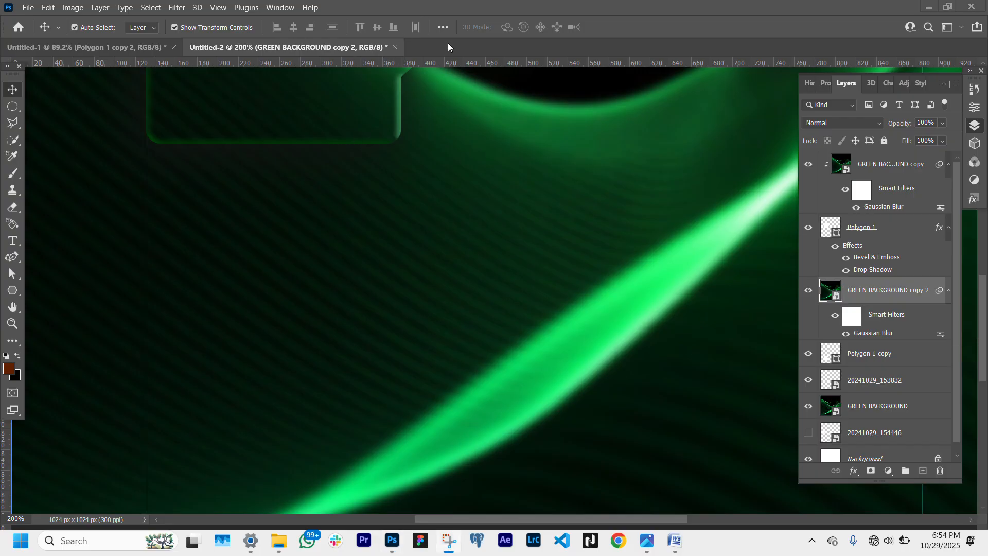
right_click(900, 301)
left_click(764, 287)
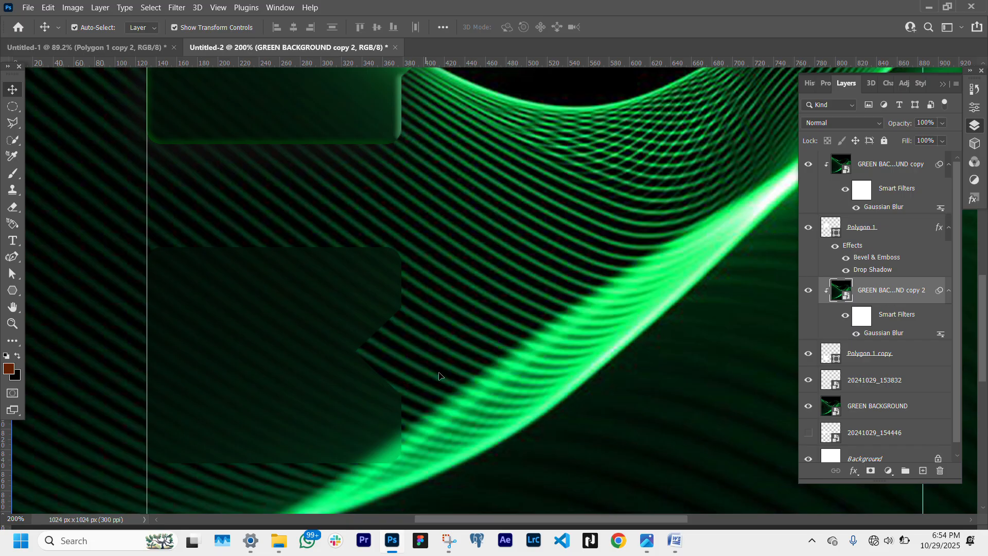
- Add Drop Shadow and Bevel & Emboss layer effects to the lower notched bubble
left_click(874, 360)
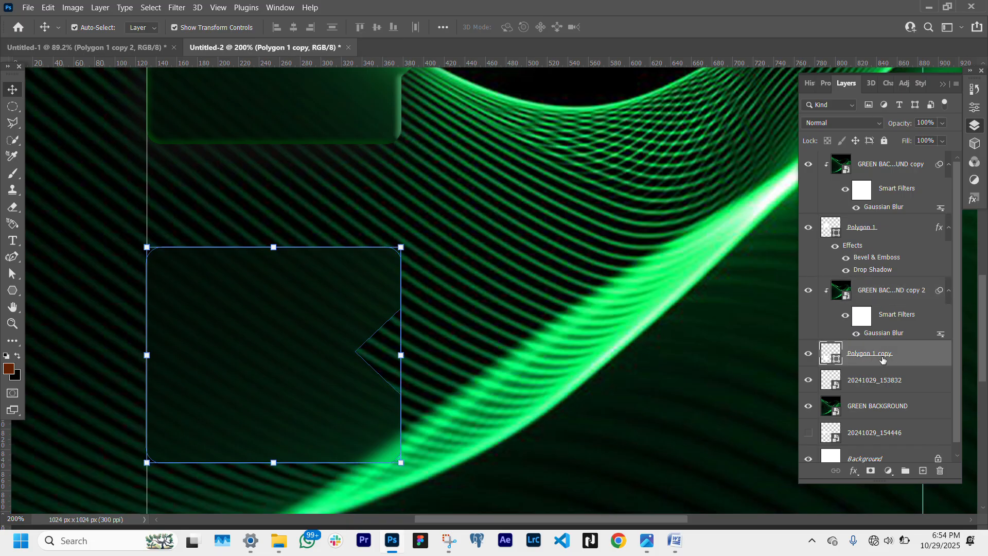
left_click(853, 476)
left_click(875, 464)
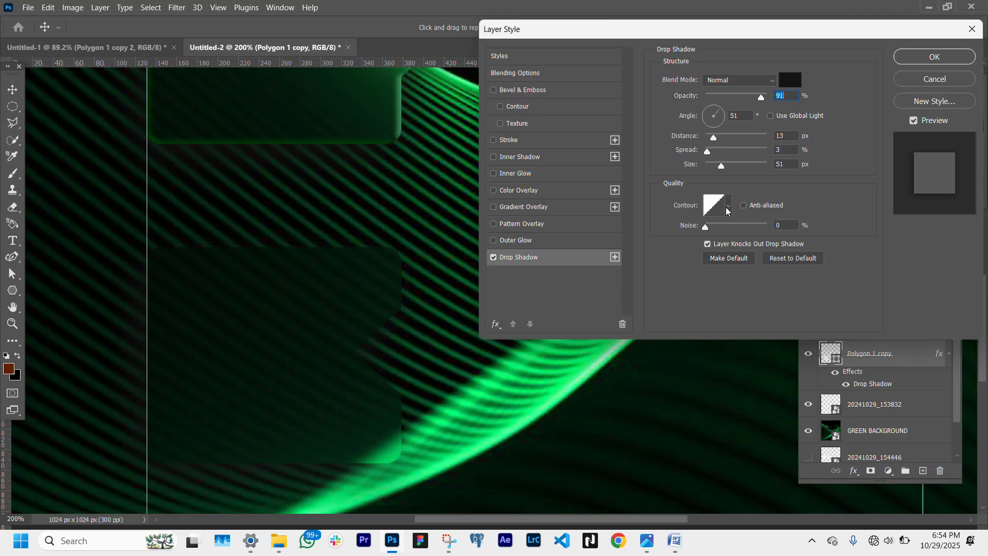
left_click(493, 92)
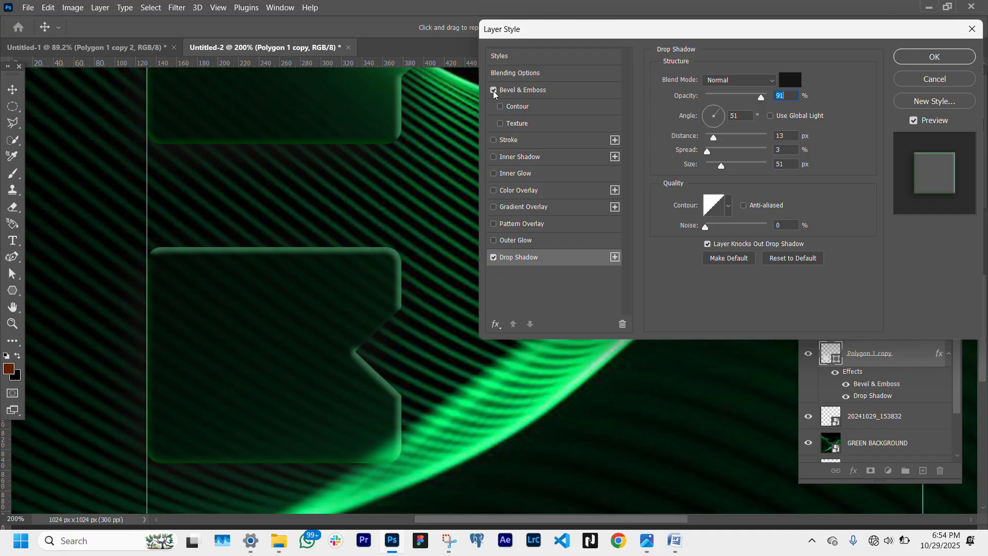
left_click(521, 94)
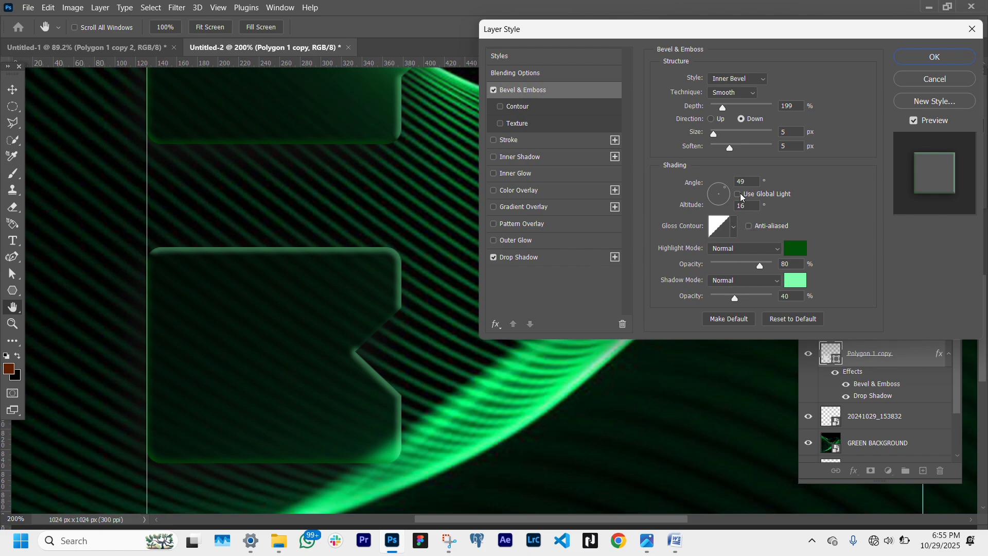
key("Return")
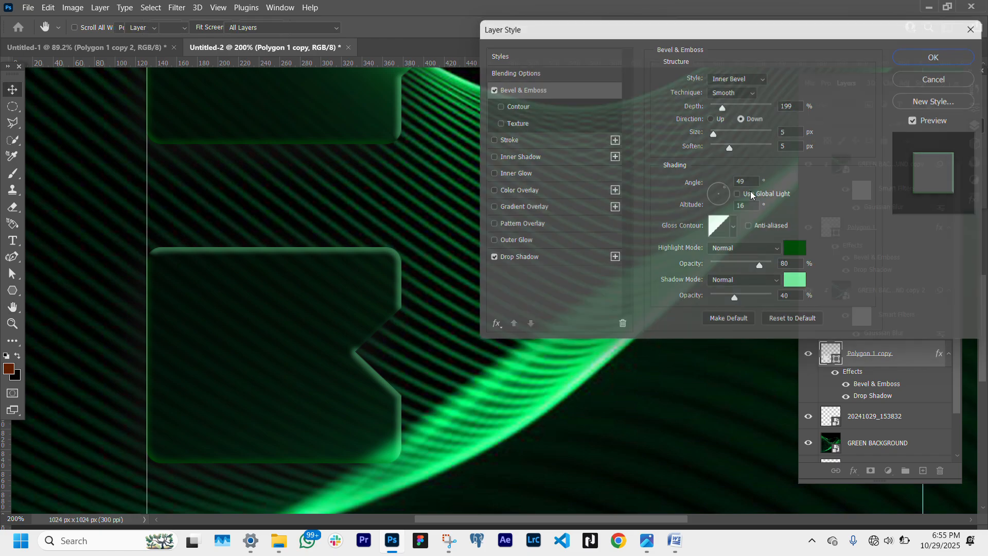
- Duplicate the upper bubble layer to the top of the layer stack and move the copy to the right side
scroll(545, 324, "up", 2)
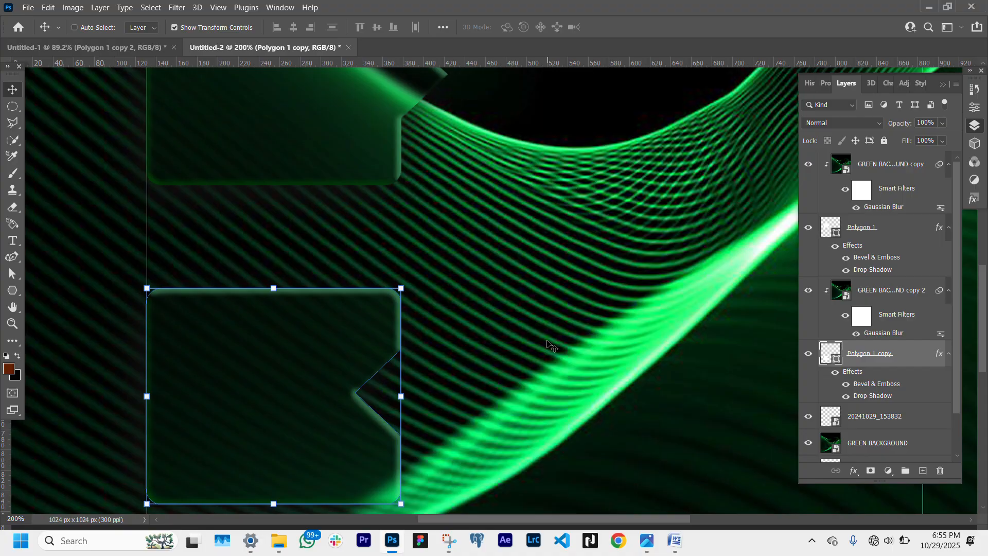
scroll(549, 344, "down", 1)
scroll(549, 345, "right", 1)
scroll(549, 344, "right", 2)
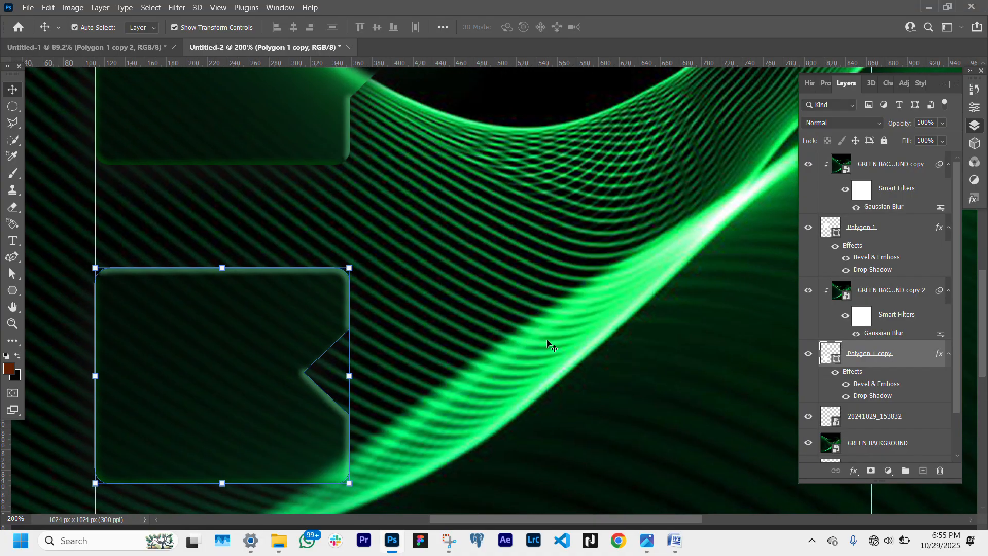
scroll(547, 341, "right", 1)
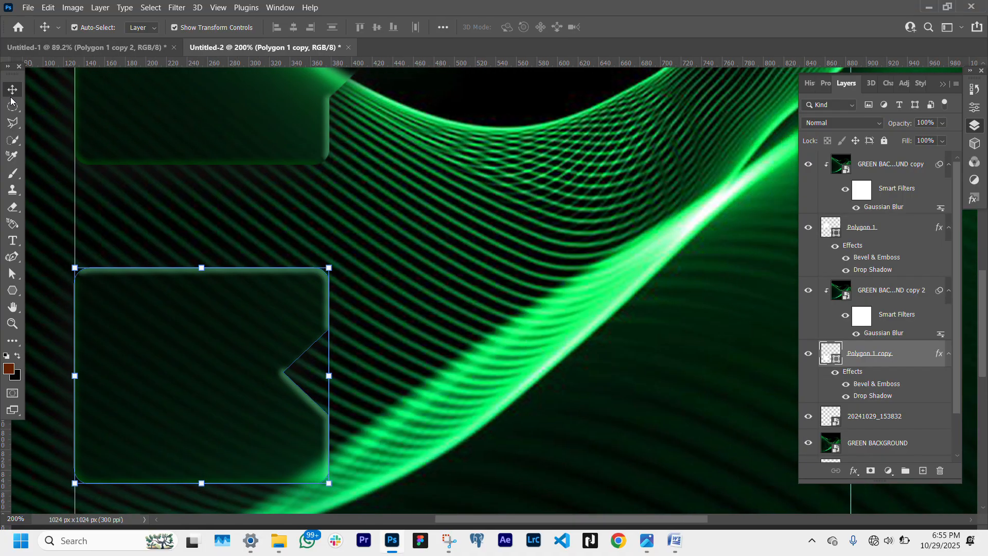
left_click(13, 323)
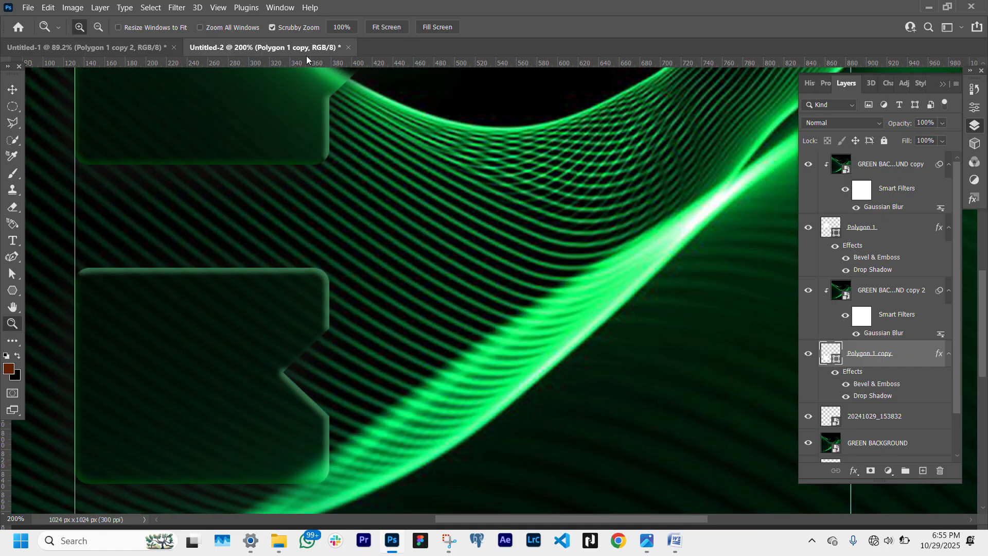
left_click(386, 26)
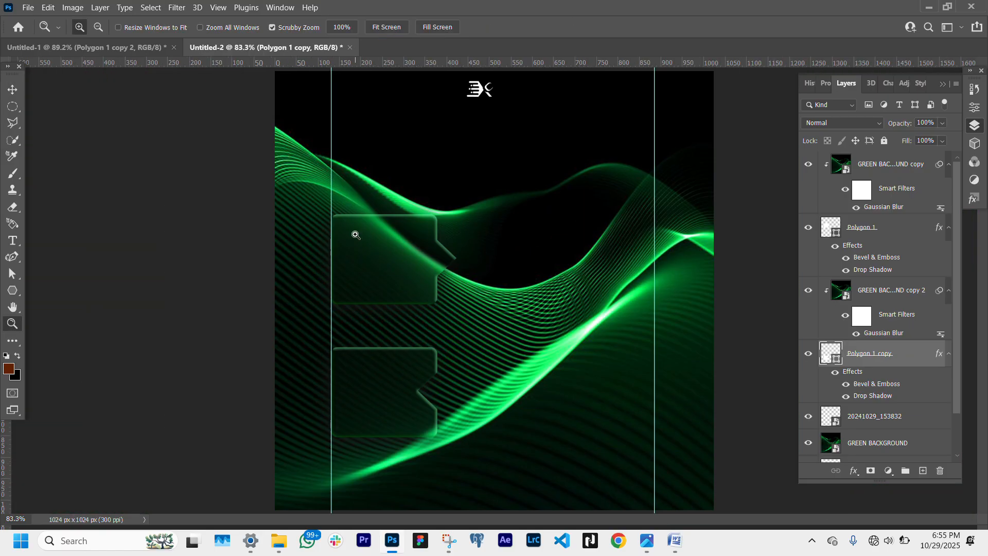
left_click(12, 89)
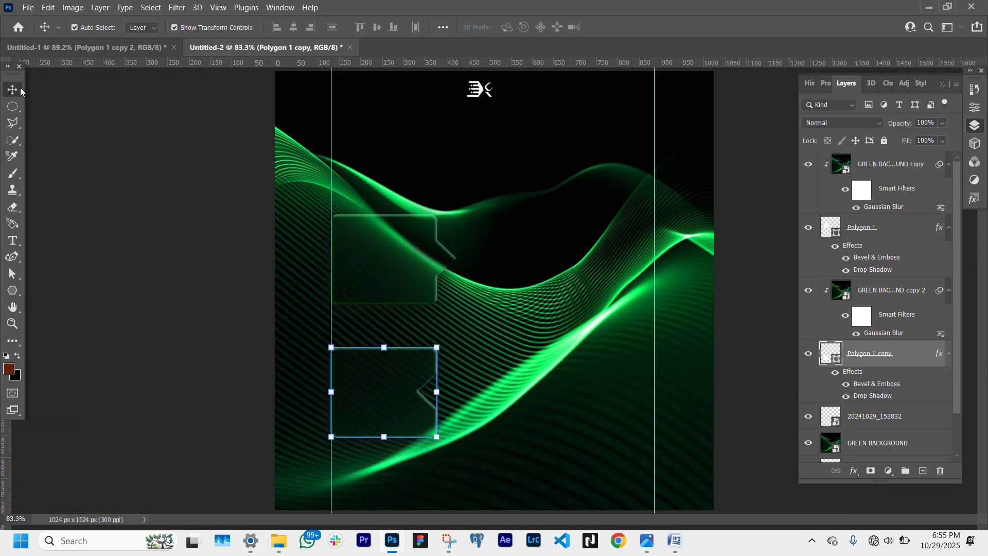
left_click(422, 252)
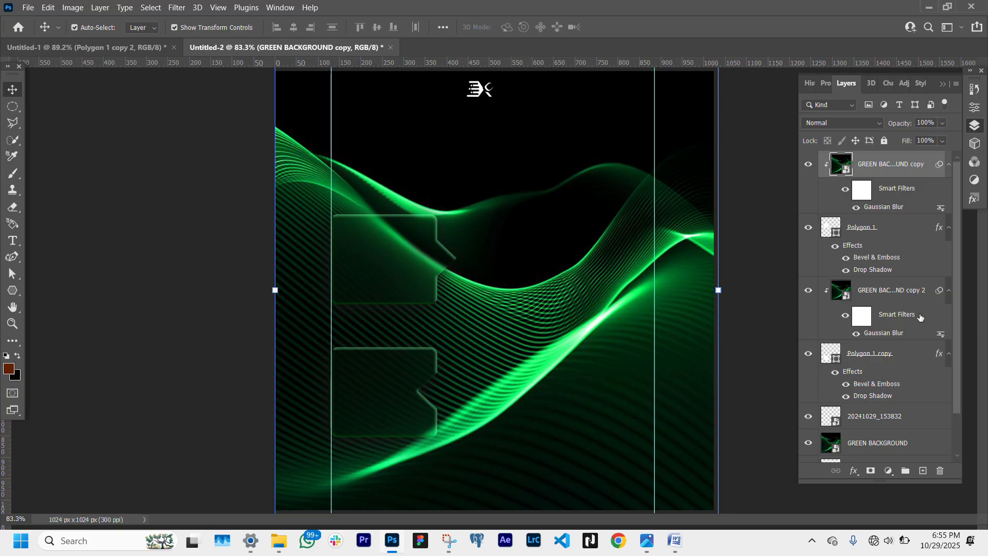
left_click(881, 239)
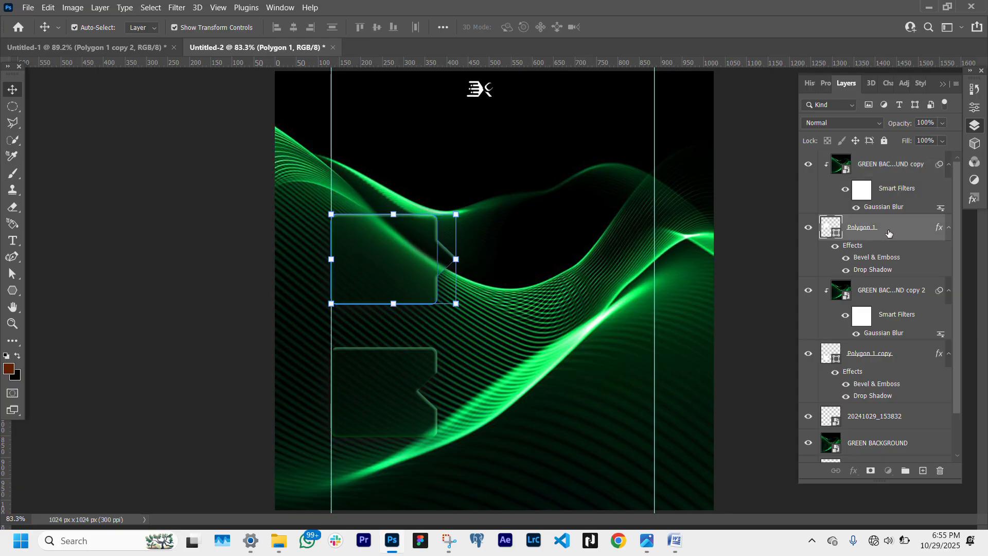
left_click_drag(886, 235, 887, 163)
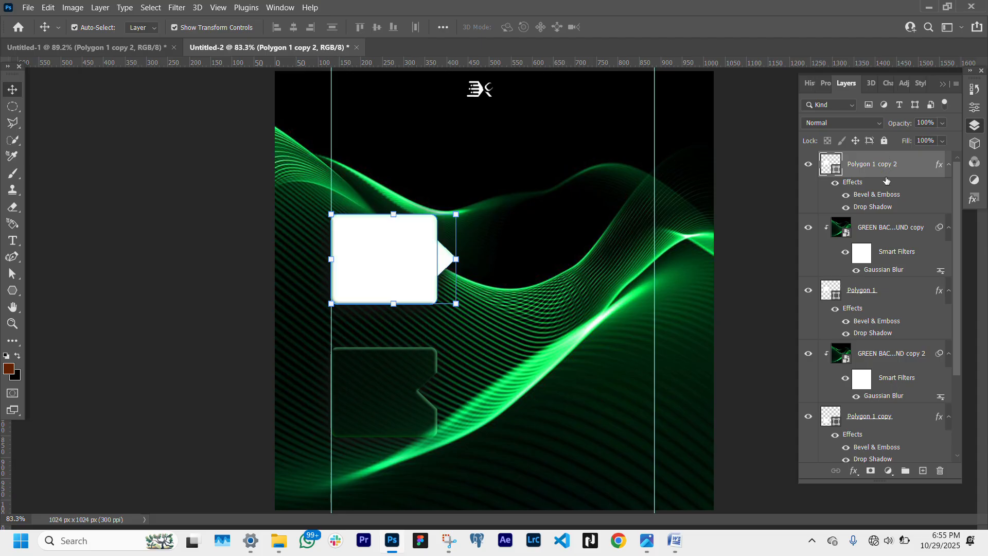
left_click_drag(395, 257, 590, 261)
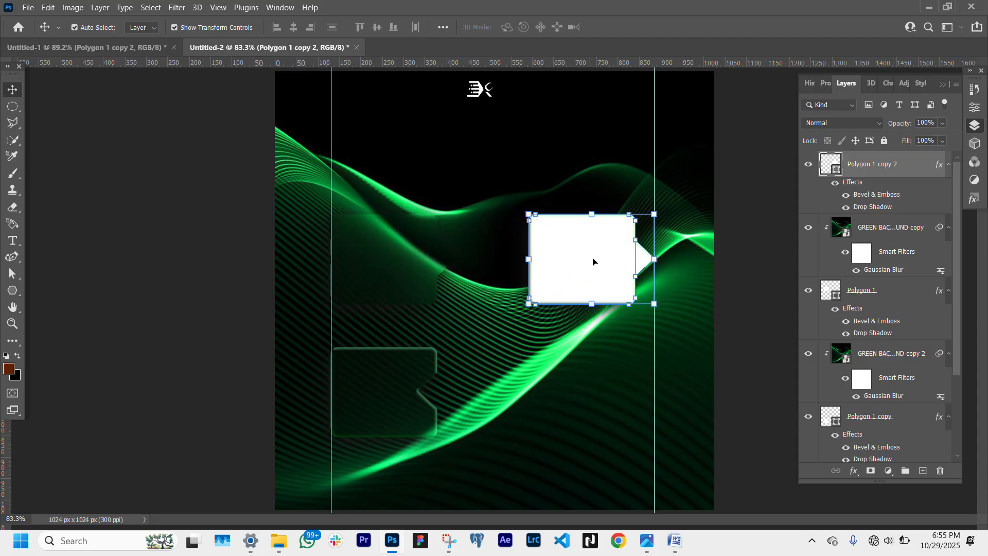
- Flip the new bubble horizontally and move it down to the lower right, about y 749 px
left_click(653, 259)
right_click(547, 280)
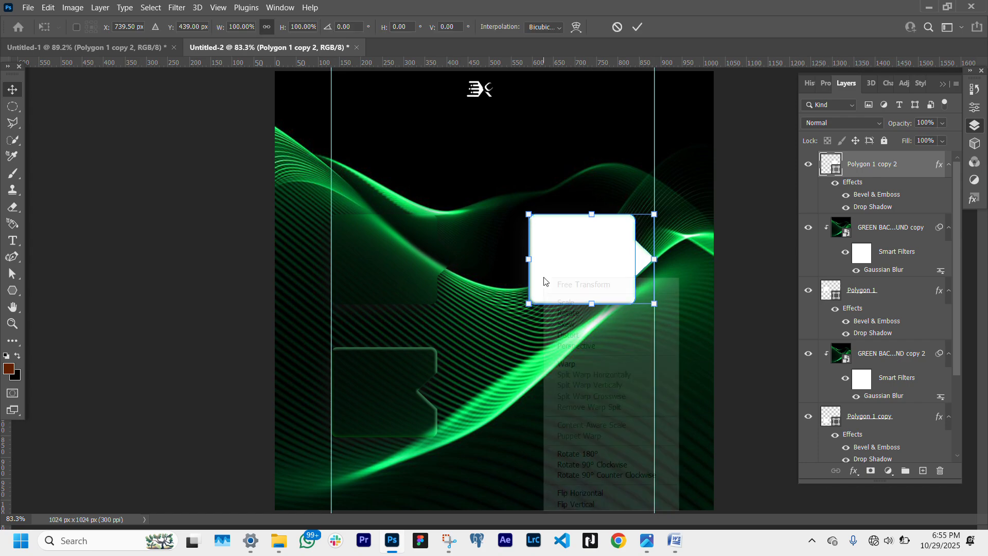
left_click(586, 494)
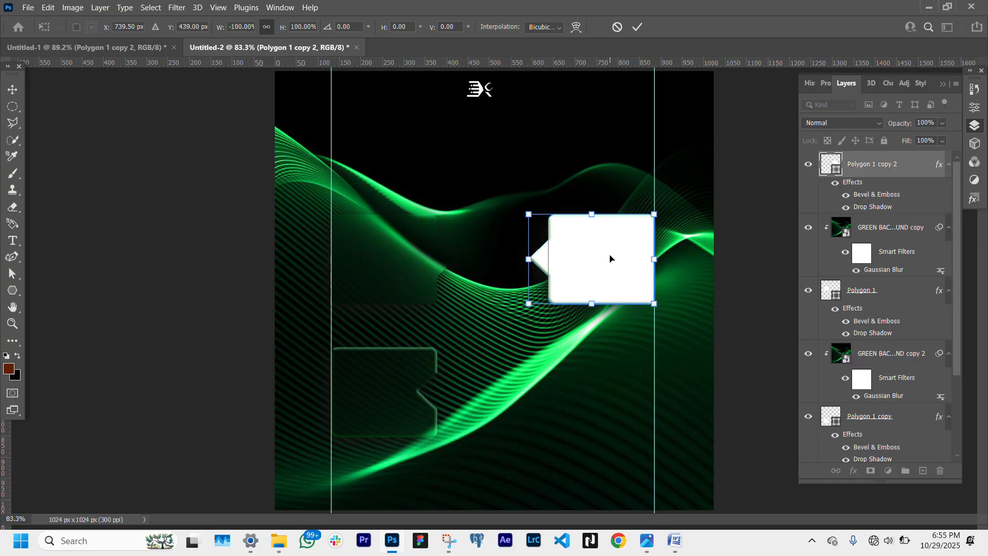
left_click_drag(609, 261, 610, 387)
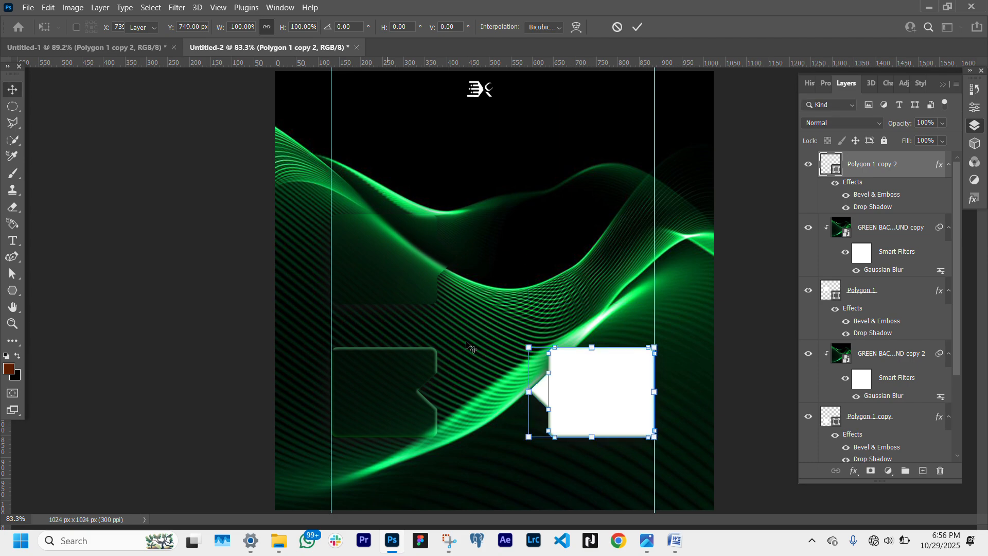
key("Return")
- Group the lower notched bubble together with its clipped blurred background copy into a group
left_click(392, 382)
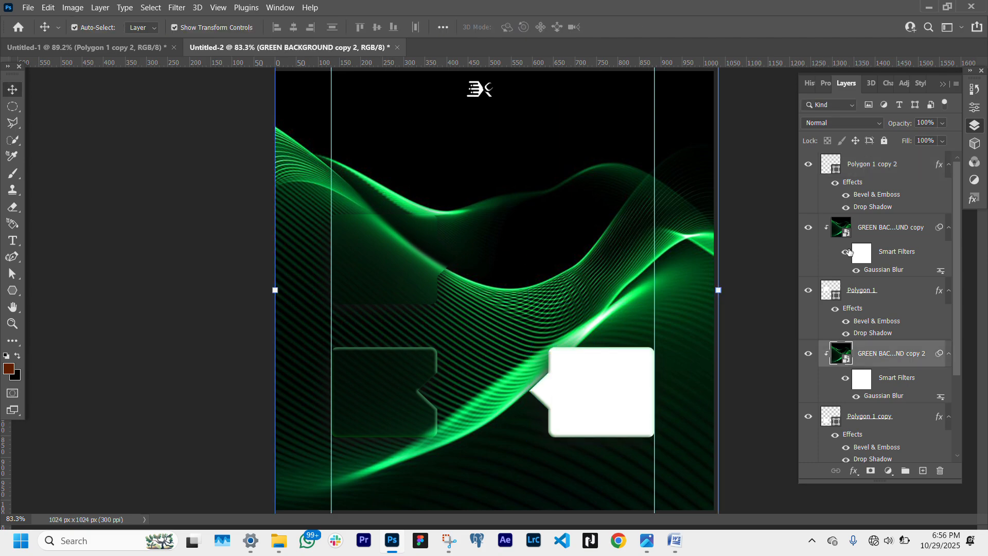
left_click(898, 303)
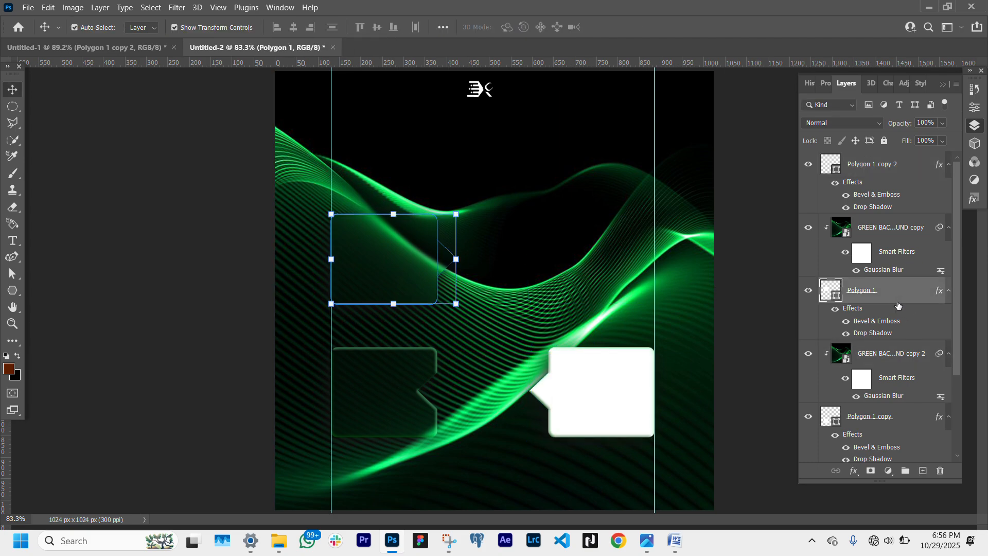
scroll(898, 430, "down", 3)
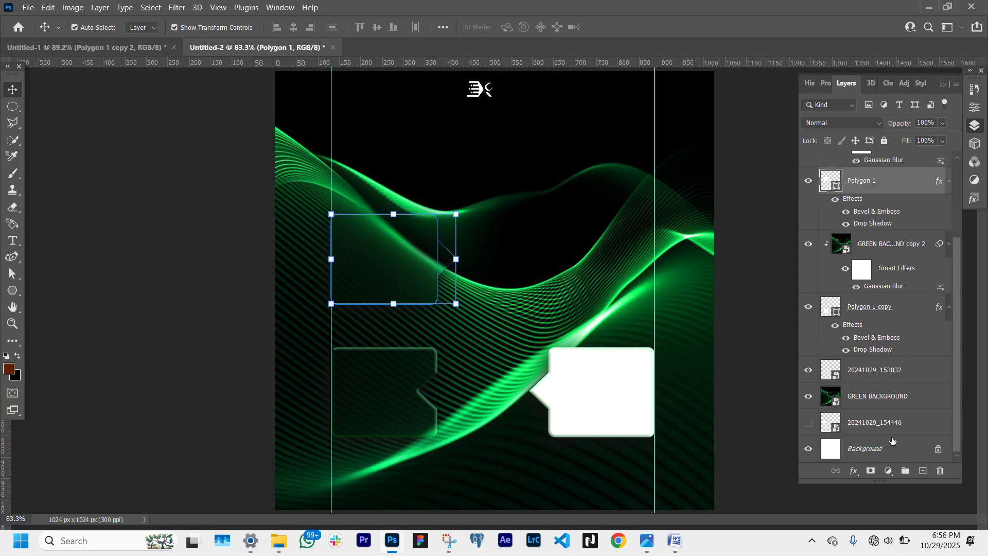
left_click(895, 311)
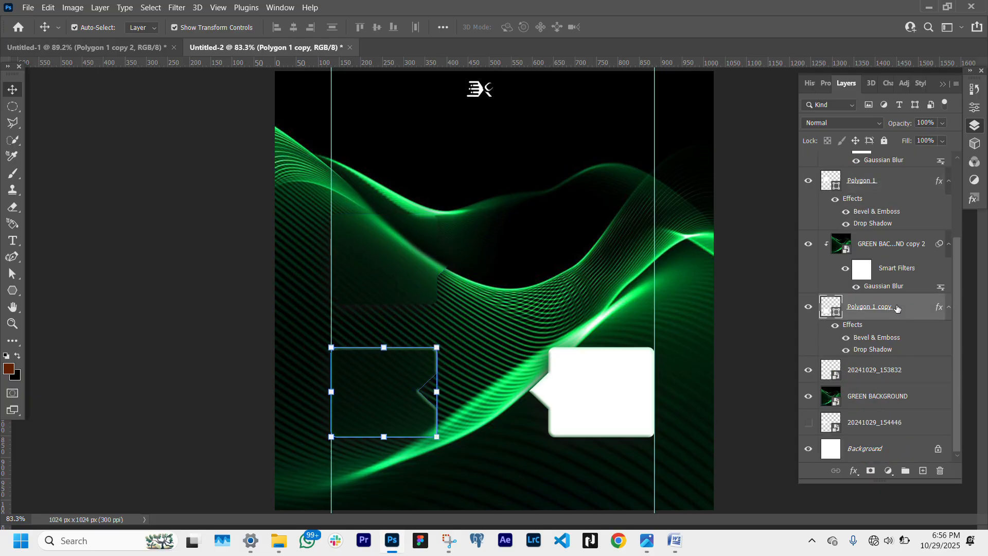
left_click(887, 246, "ctrl")
left_click(808, 245)
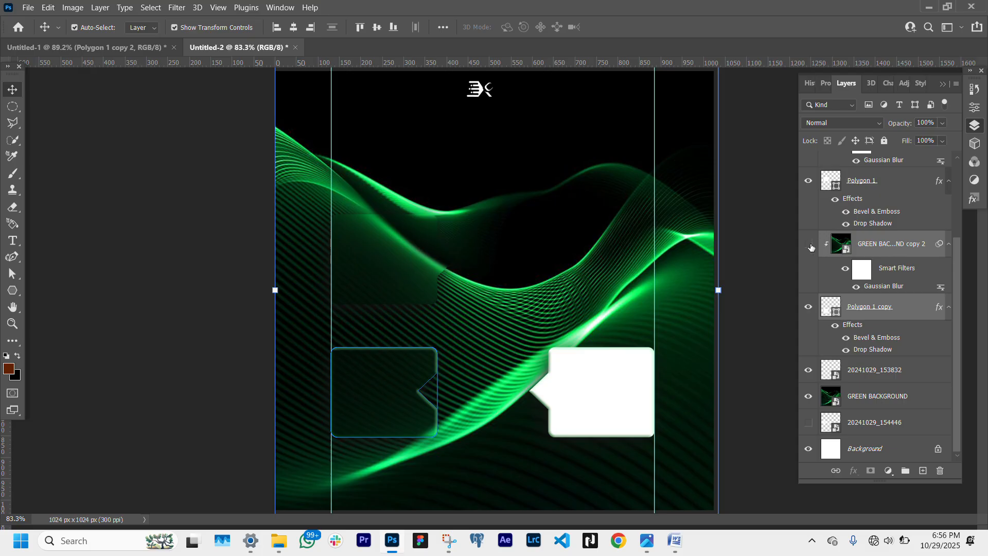
left_click(808, 245)
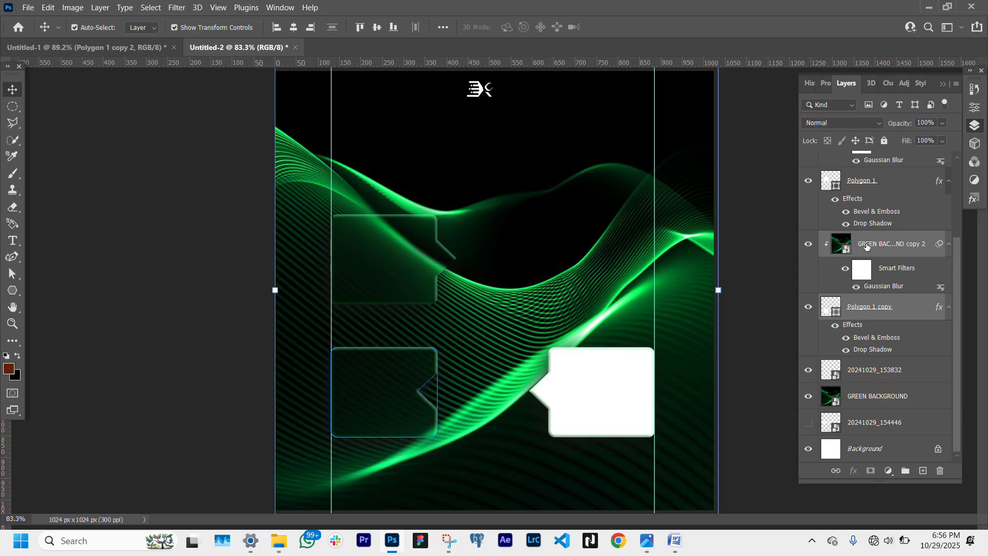
key("ctrl+g")
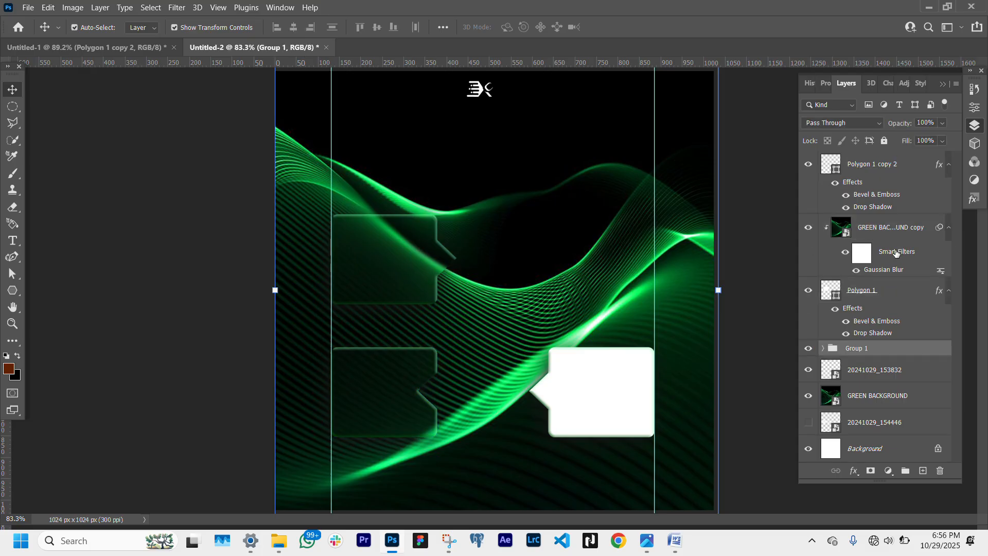
- Group the upper bubble together with its clipped blurred background copy into a second group
left_click(890, 296)
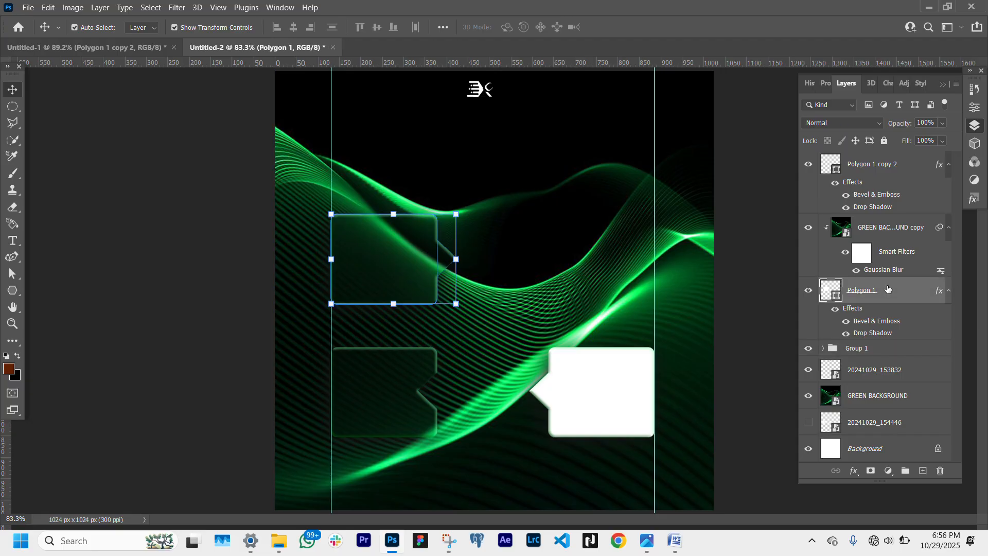
left_click(882, 233, "shift")
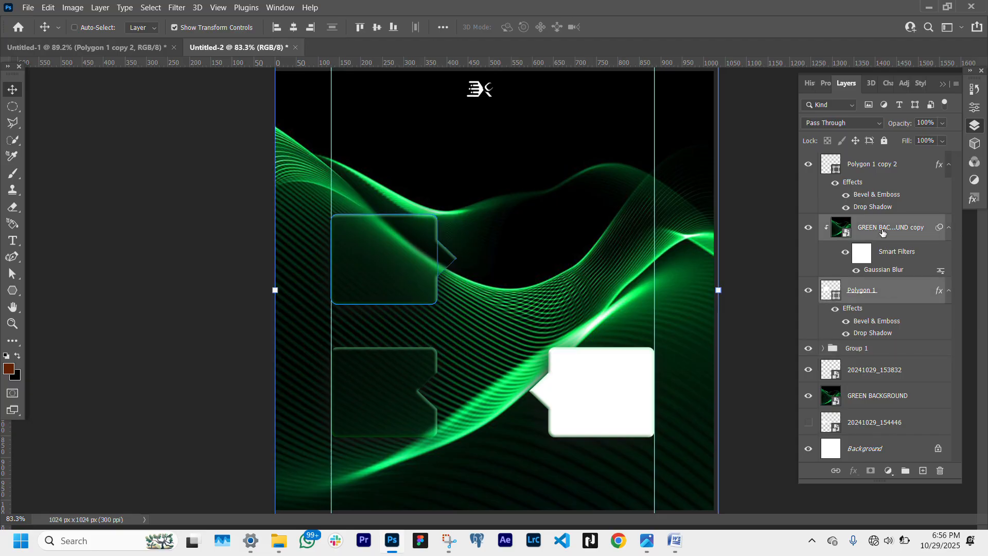
key("ctrl+g")
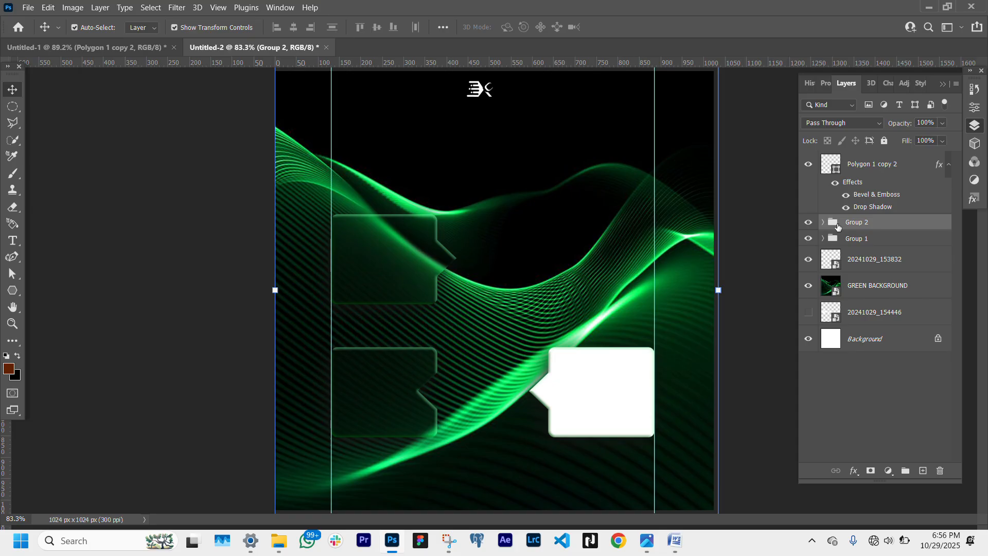
- Duplicate the upper bubble's blurred GREEN BACKGROUND copy to the top of the stack and clip it to the right bubble
left_click(823, 239)
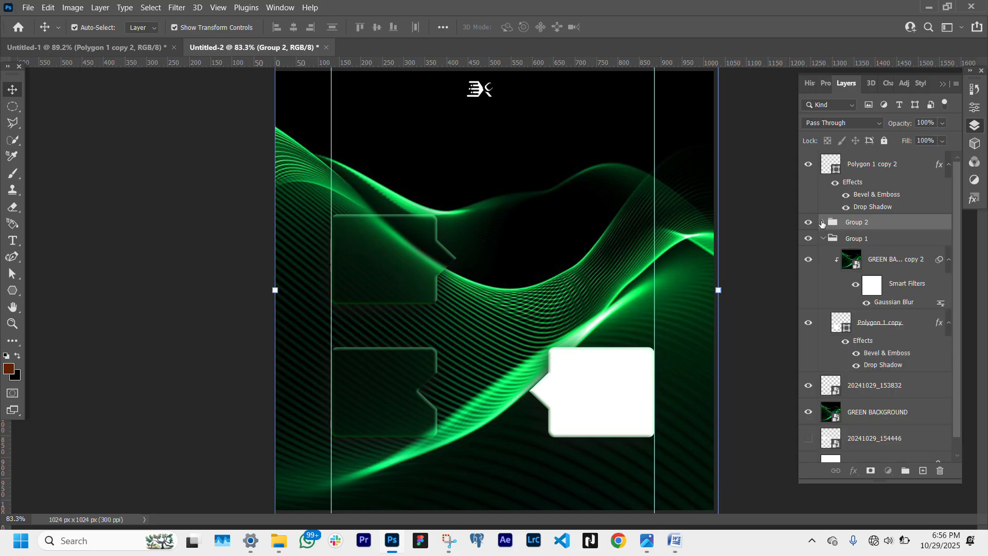
left_click(823, 222)
left_click(903, 242)
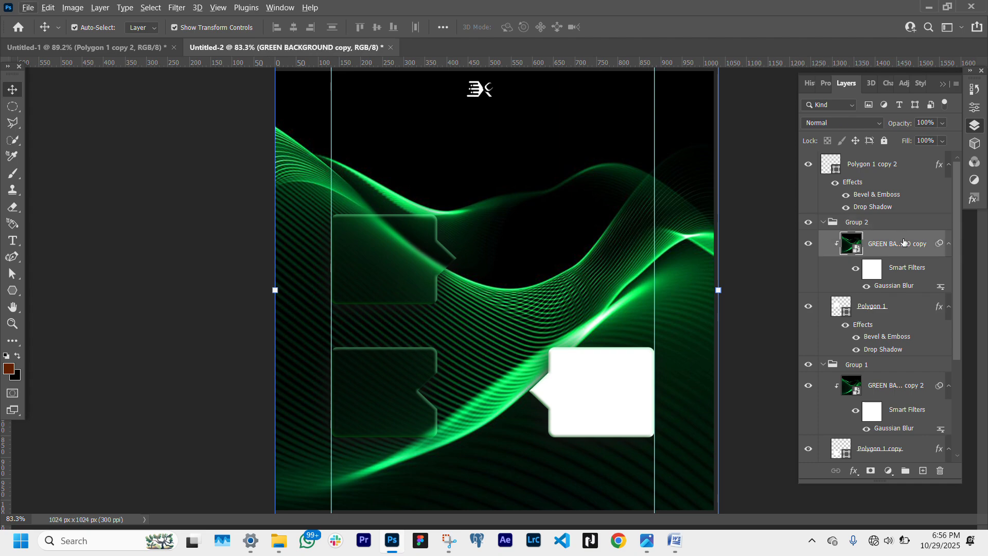
left_click_drag(904, 241, 916, 155)
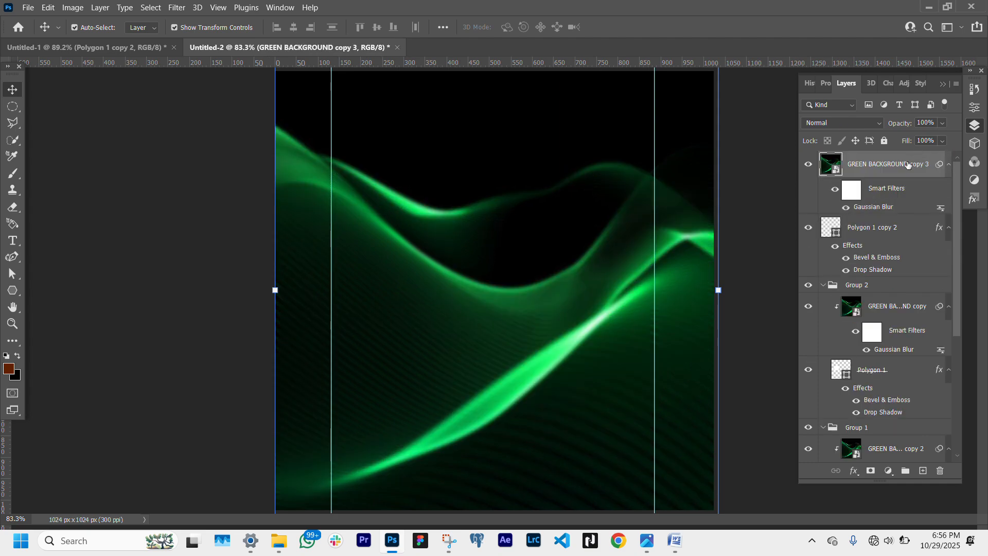
left_click(823, 286)
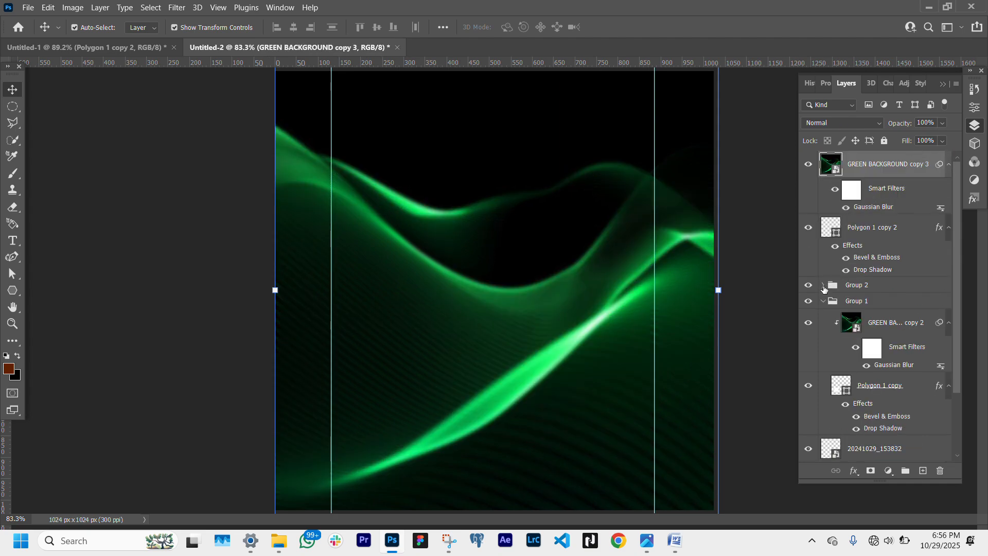
right_click(888, 174)
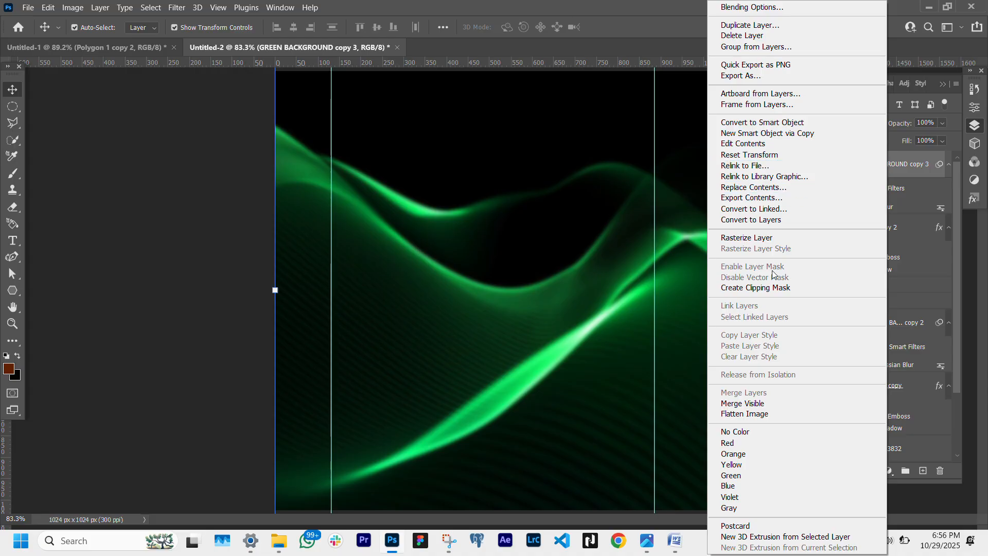
left_click(767, 287)
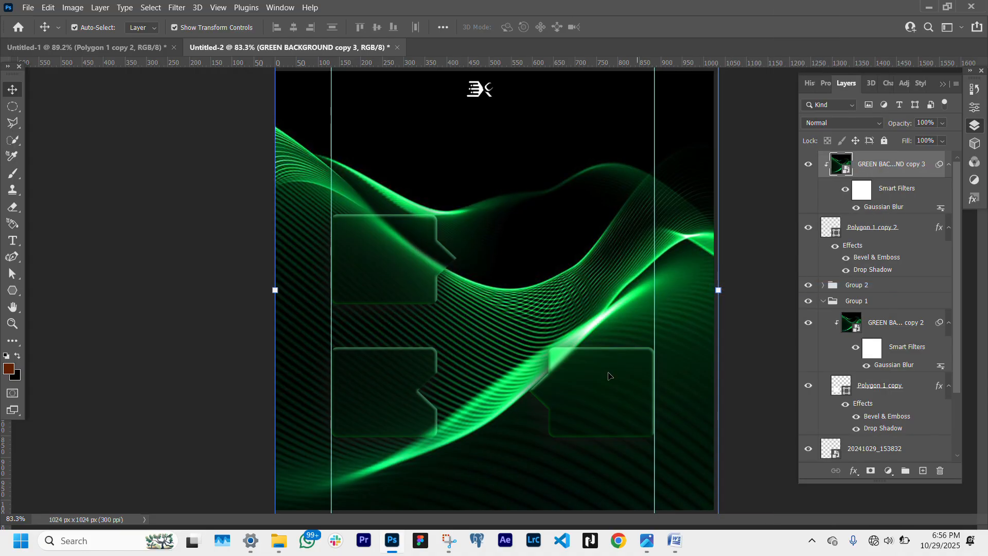
- Group the right bubble together with its clipped blurred background copy into a third group
left_click(901, 235)
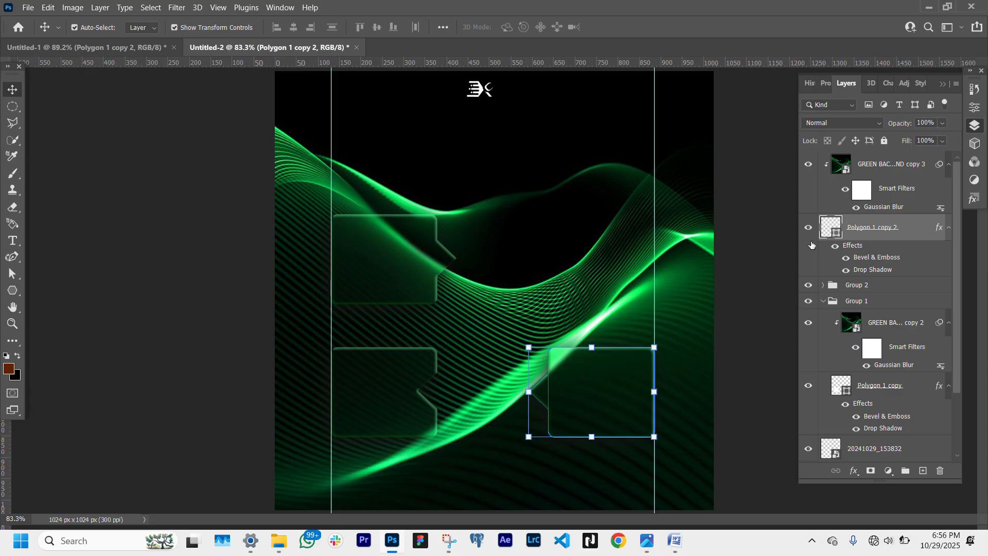
left_click(777, 248)
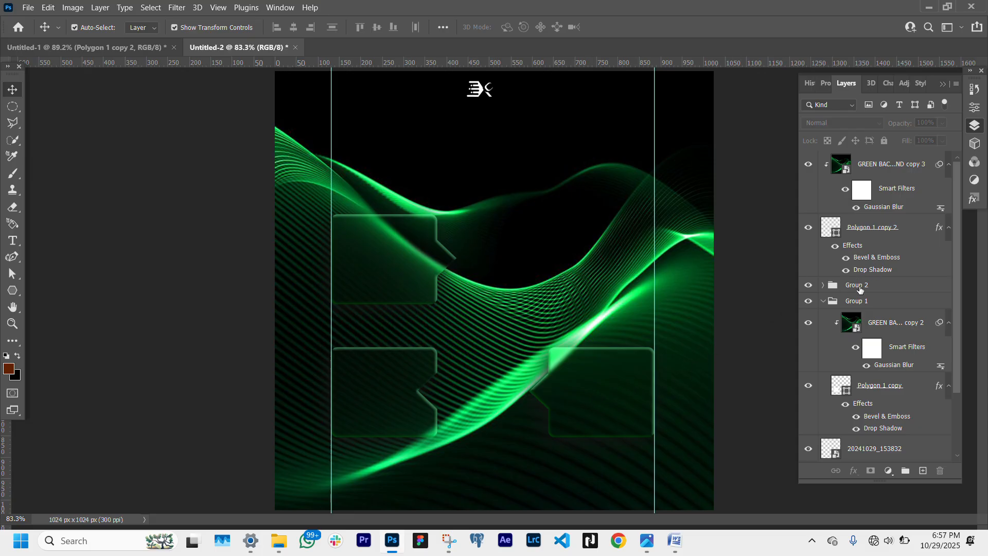
left_click(877, 229)
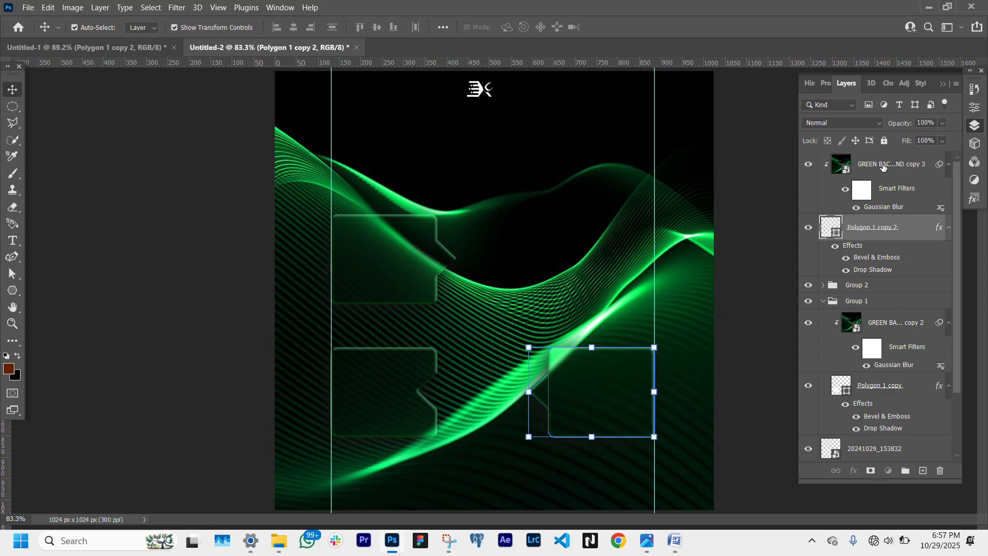
left_click(882, 165, "ctrl")
key("ctrl+g")
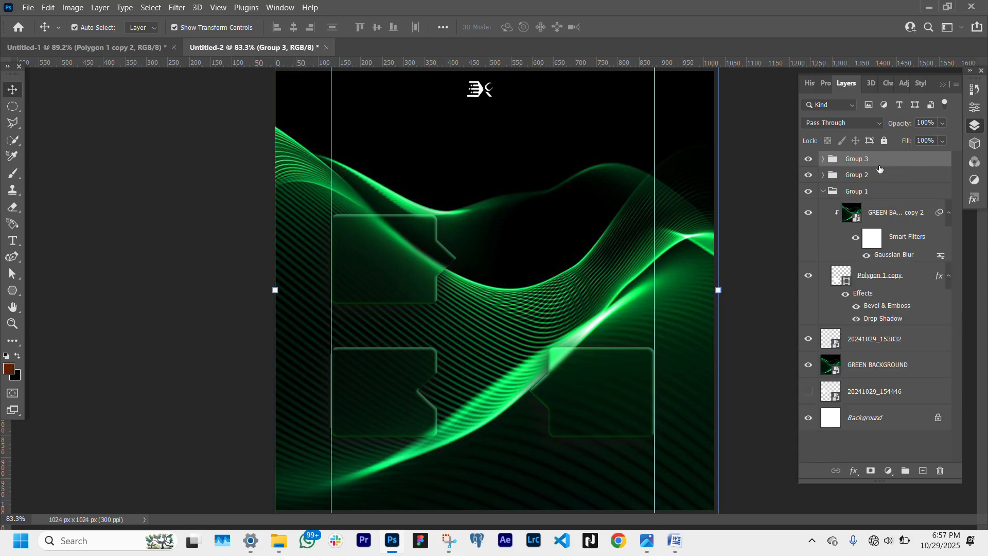
left_click(818, 188)
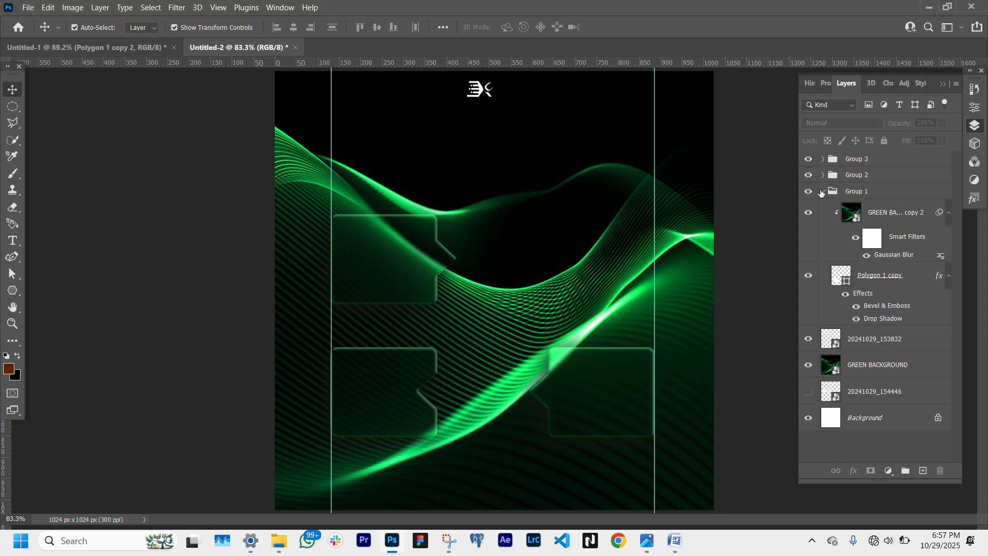
left_click(821, 191)
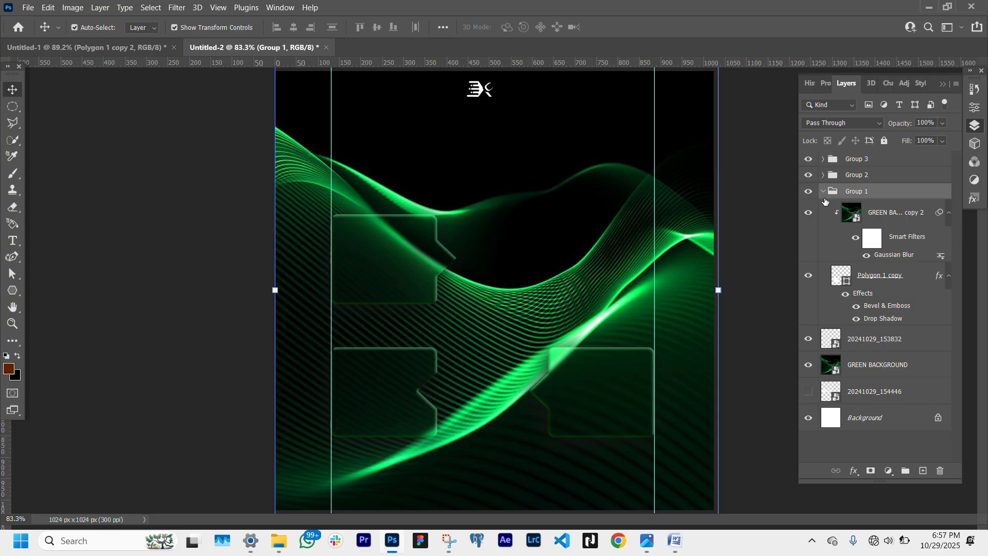
left_click(823, 175)
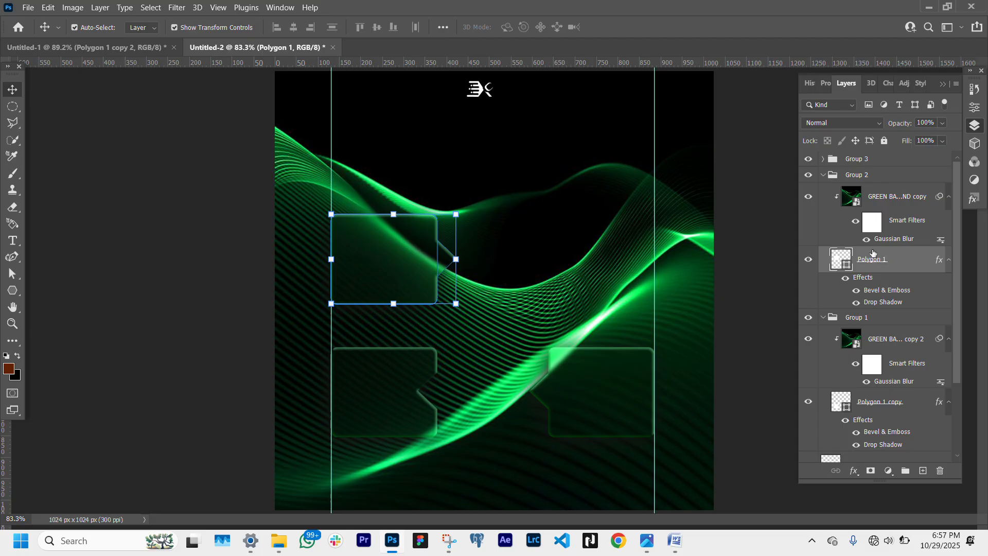
left_click(826, 178)
left_click(823, 175)
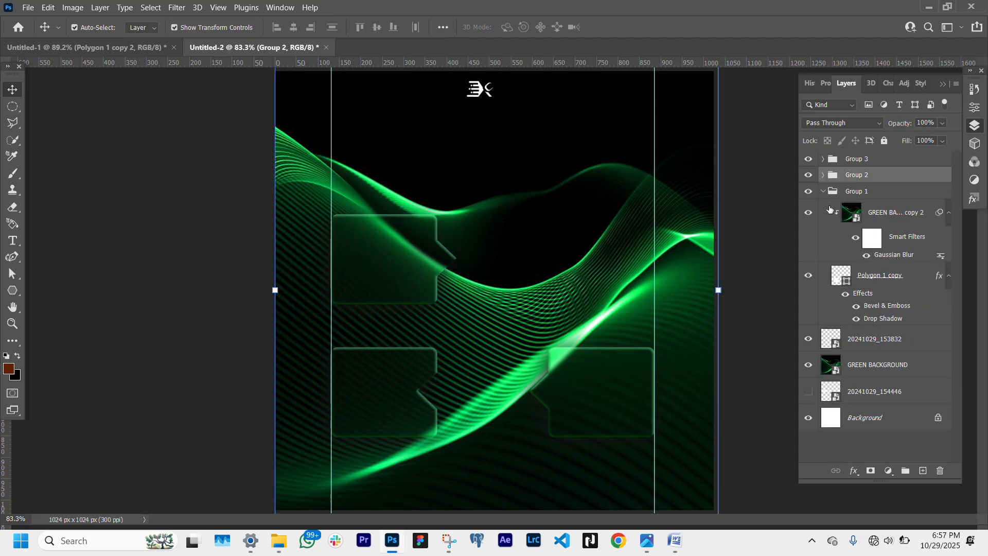
left_click(883, 283)
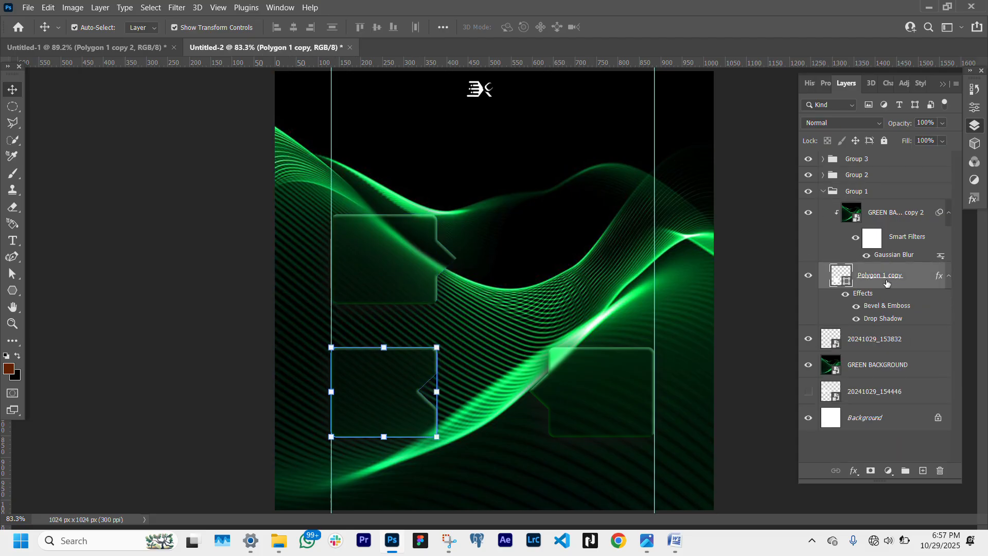
left_click_drag(891, 284, 891, 151)
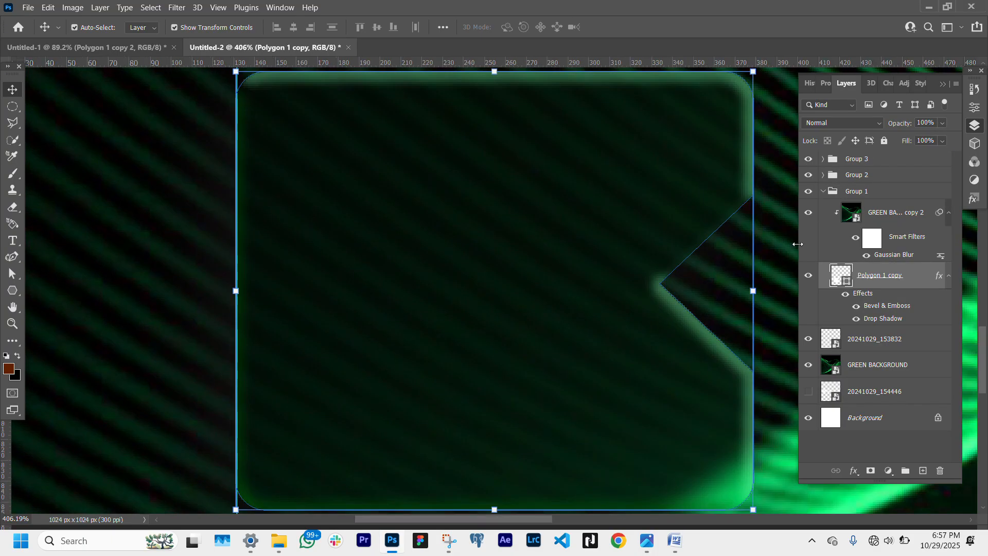
key("z")
left_click(385, 28)
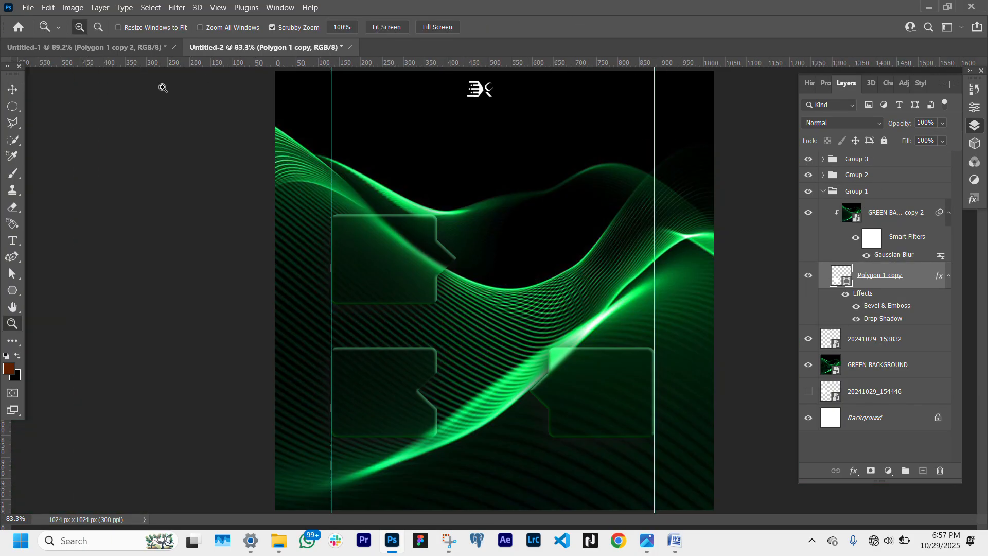
left_click(17, 90)
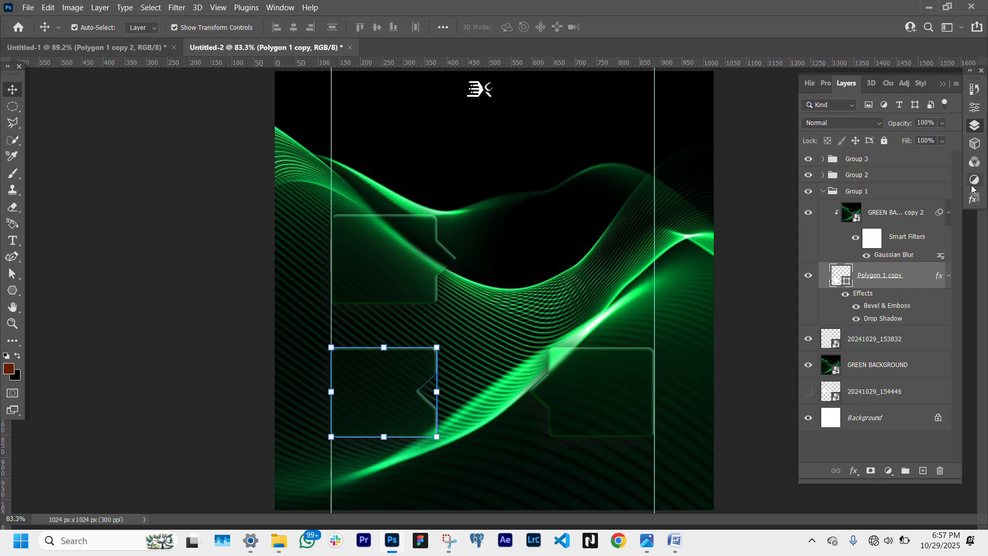
left_click(823, 159)
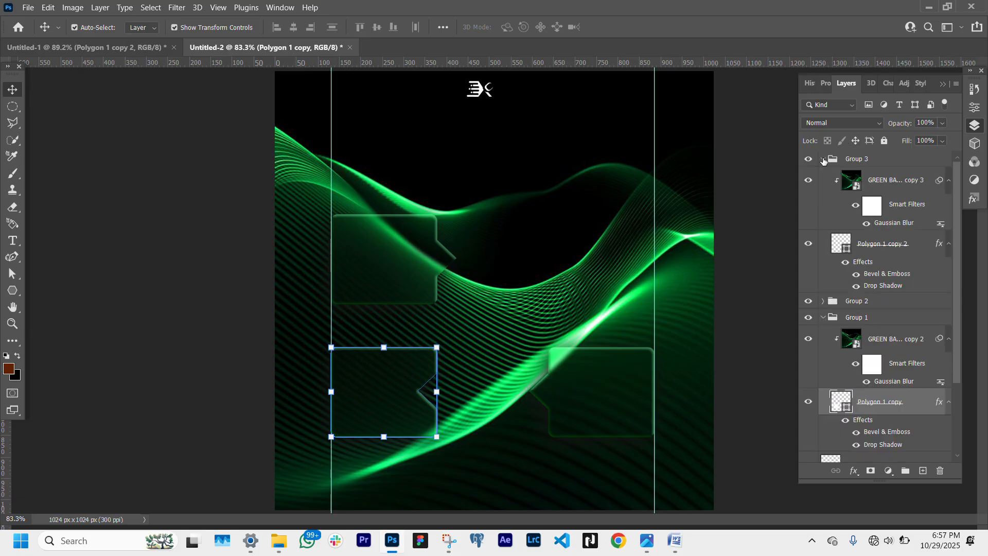
left_click(822, 159)
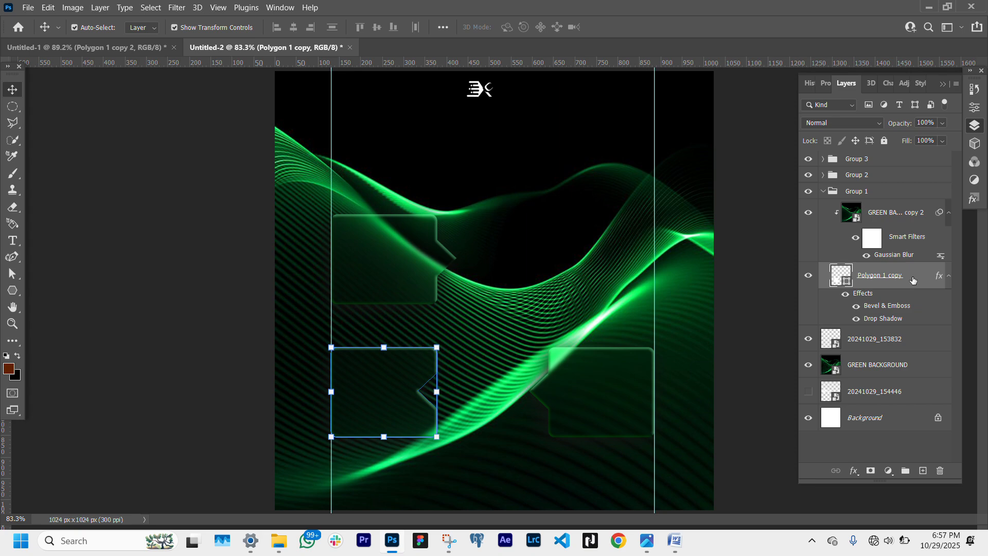
- Duplicate the lower-left bubble layer to the top of the stack and move the copy to about x 670, y 439 px
left_click_drag(914, 281, 902, 156)
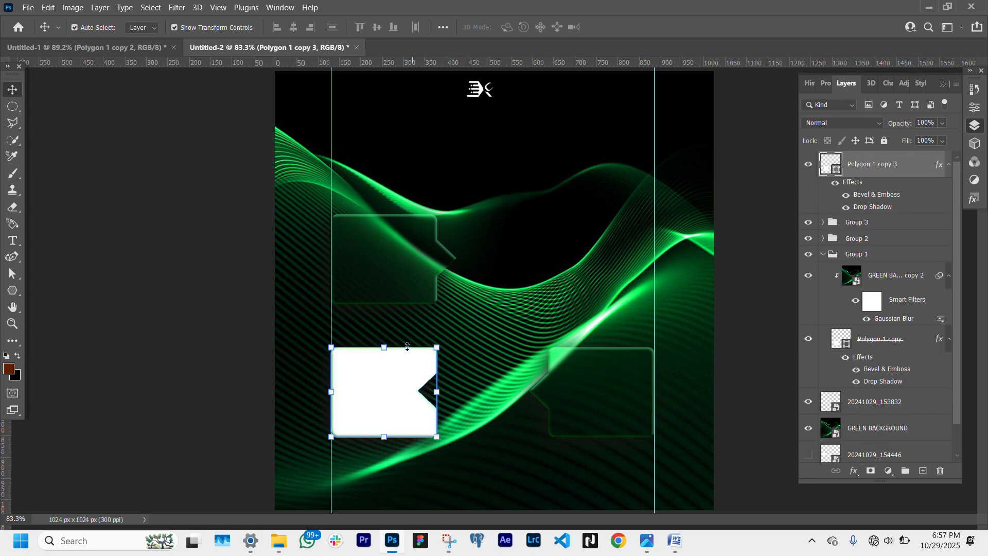
left_click(390, 347)
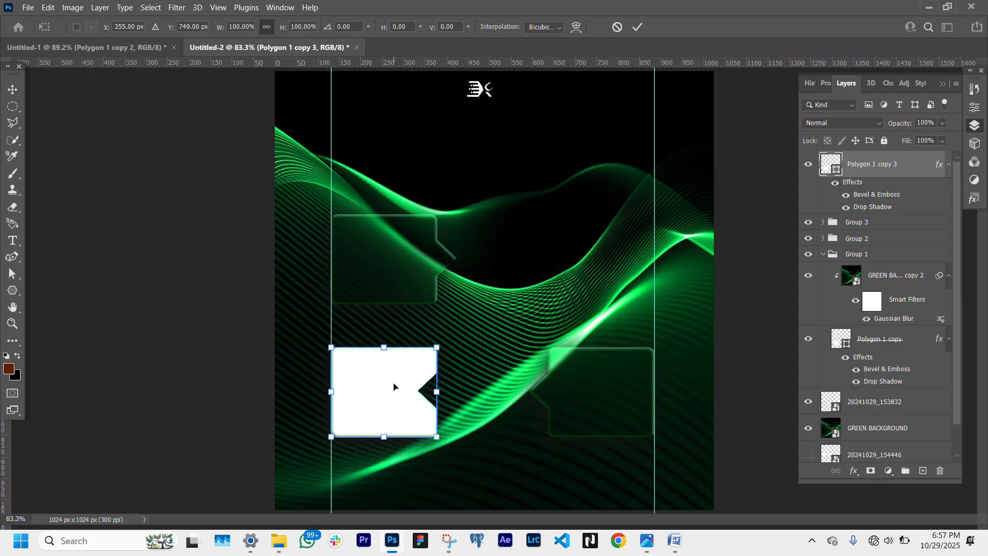
left_click_drag(400, 381, 572, 253)
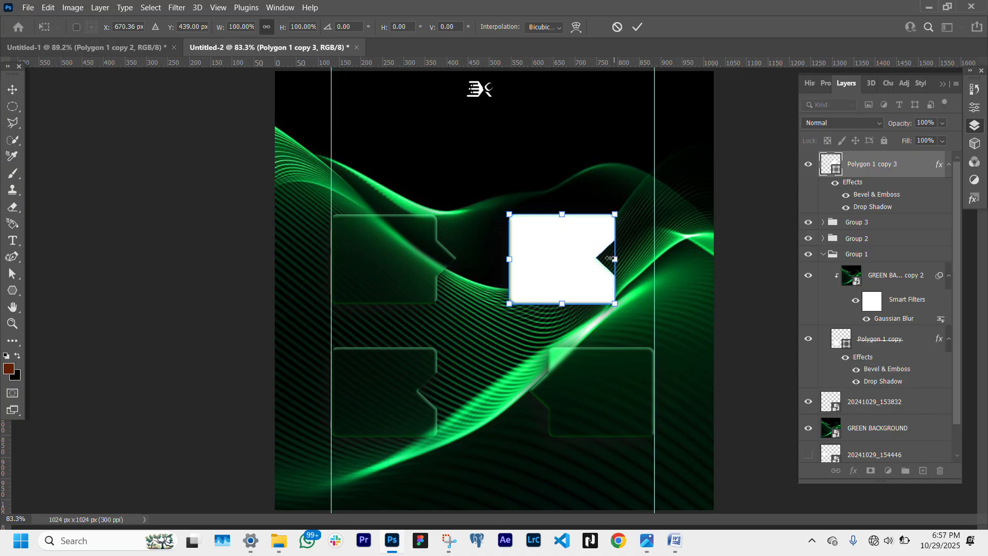
- Flip the copied bubble horizontally and move it right to about x 762 px, forming the lower-right bubble
right_click(544, 278)
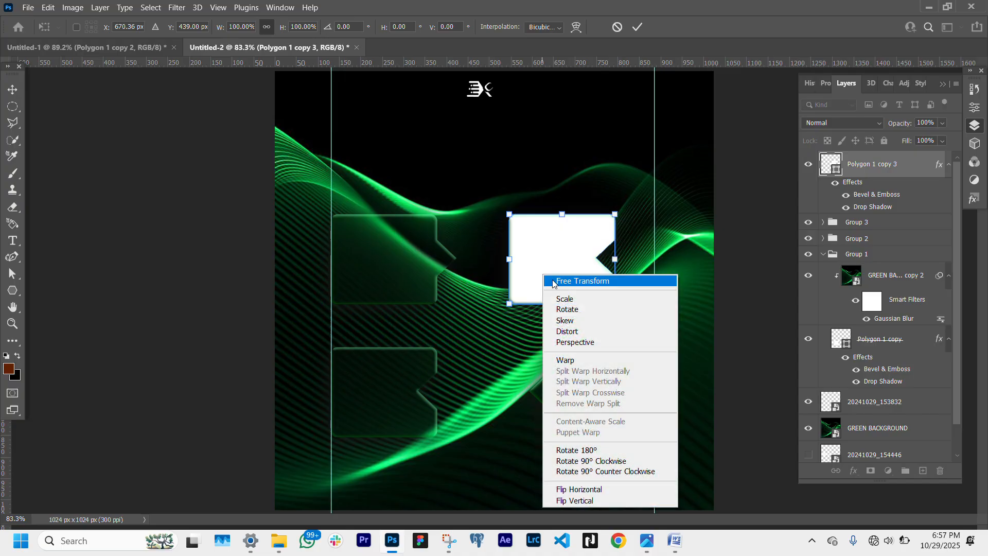
left_click(601, 491)
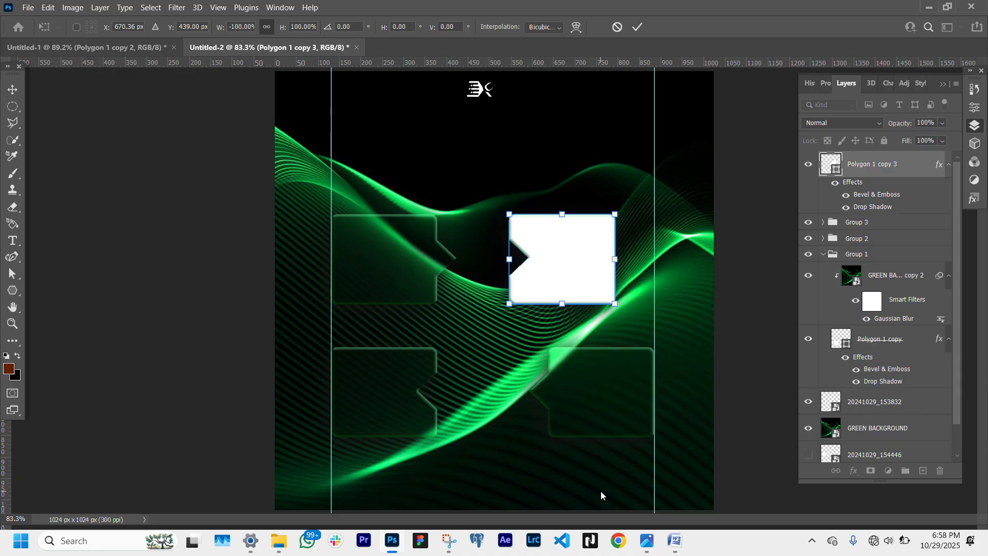
left_click_drag(577, 243, 615, 244)
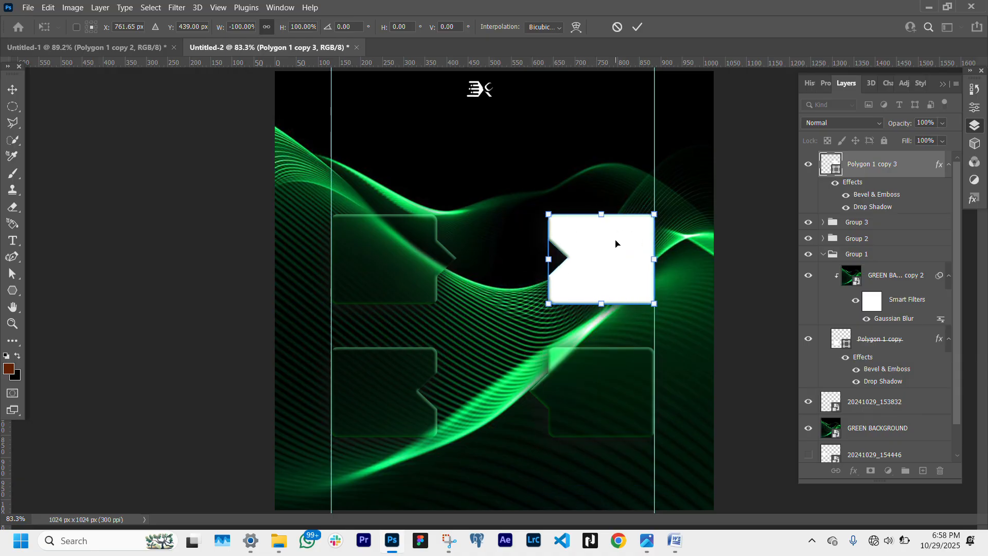
key("Return")
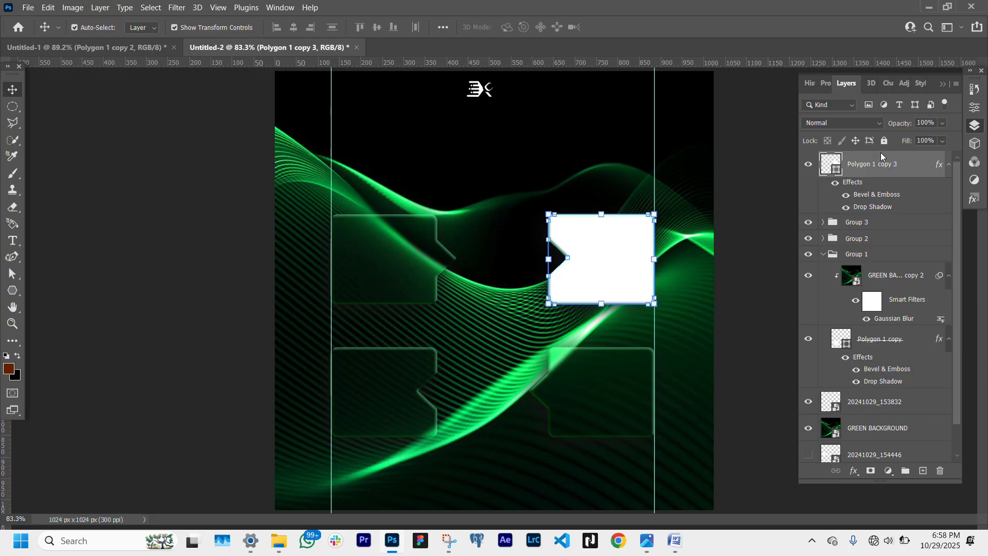
- Duplicate the blurred GREEN BACKGROUND copy to the top of the stack and clip it to the new bubble
left_click_drag(885, 273, 889, 157)
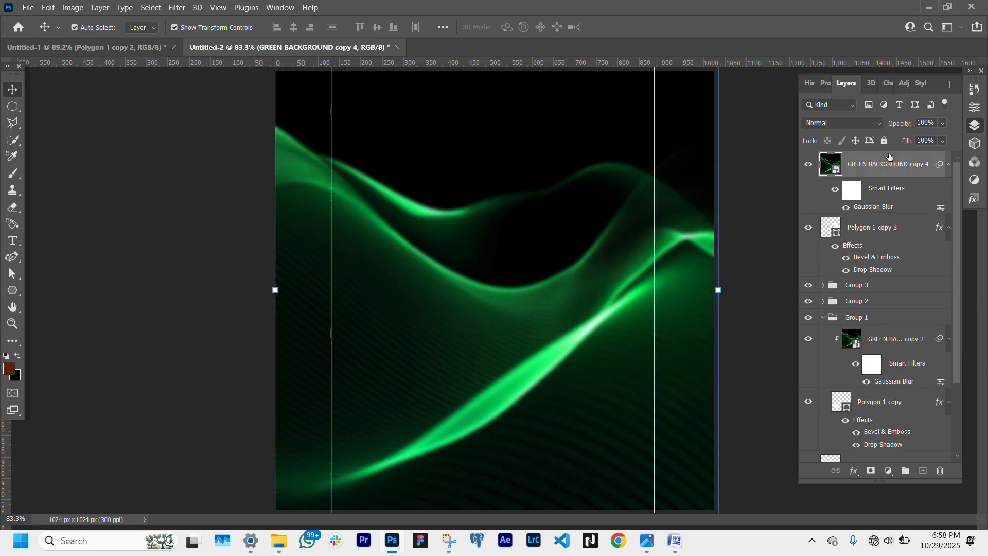
right_click(887, 175)
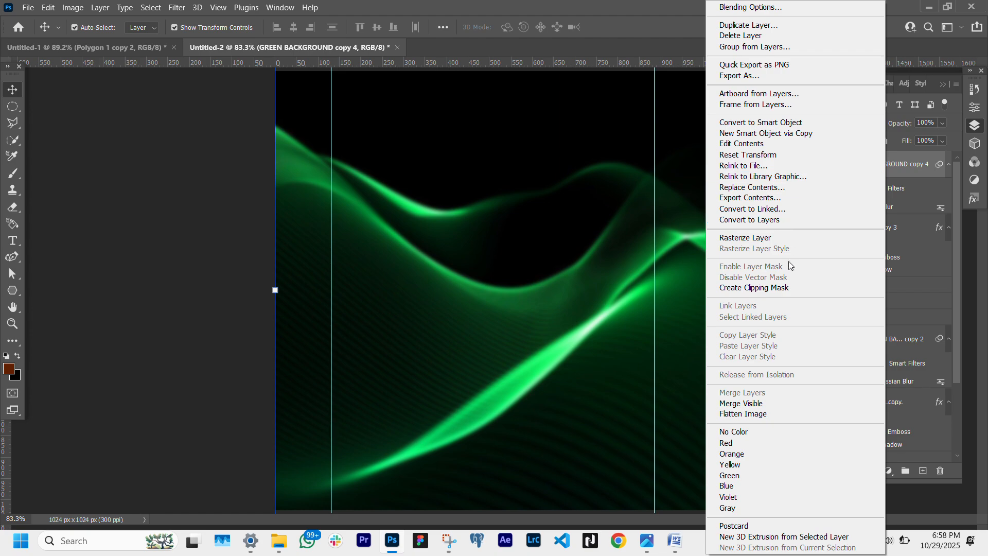
left_click(751, 288)
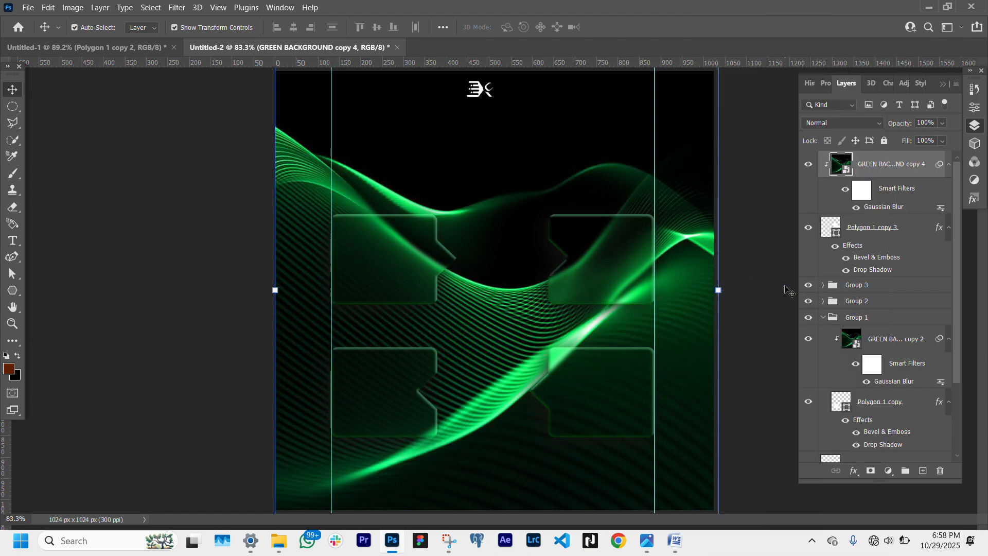
left_click(86, 193)
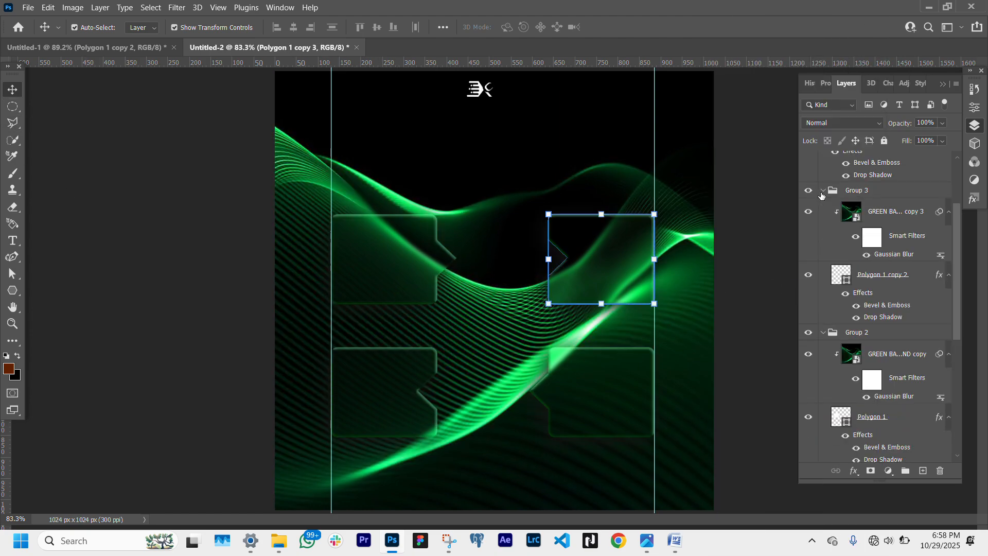
- Select all four bubble layers and scale them together to about 109%
left_click(881, 280, "ctrl")
scroll(876, 271, "down", 5)
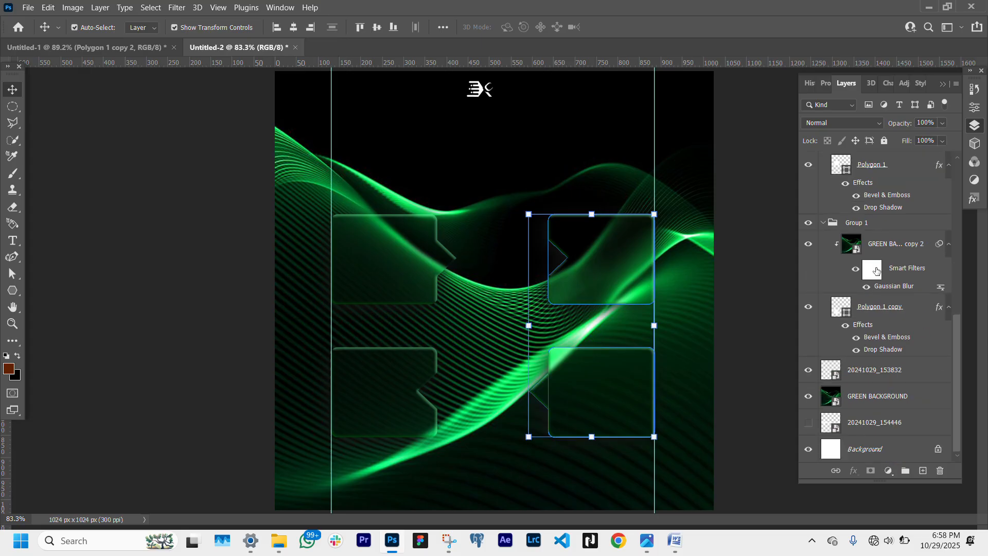
left_click(886, 175, "ctrl")
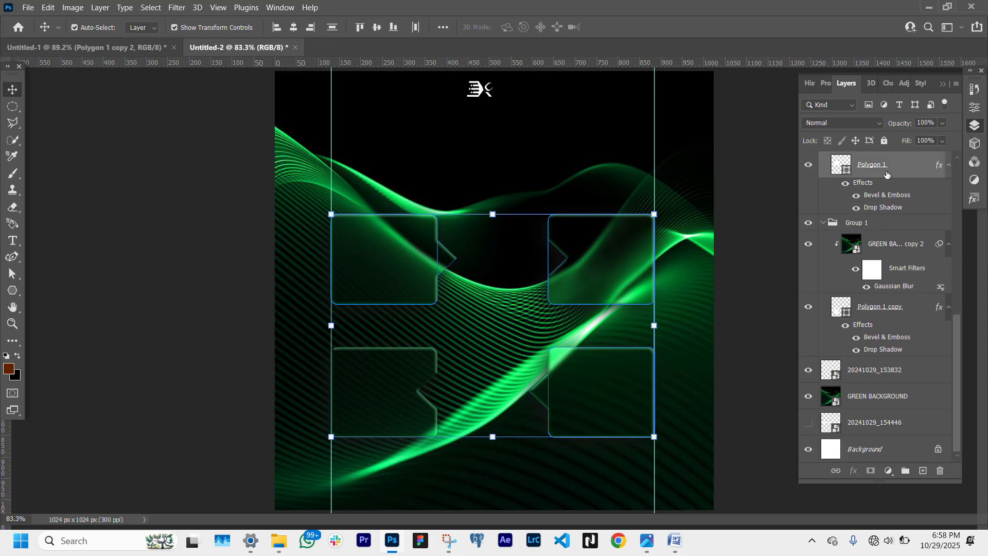
left_click(884, 308, "ctrl")
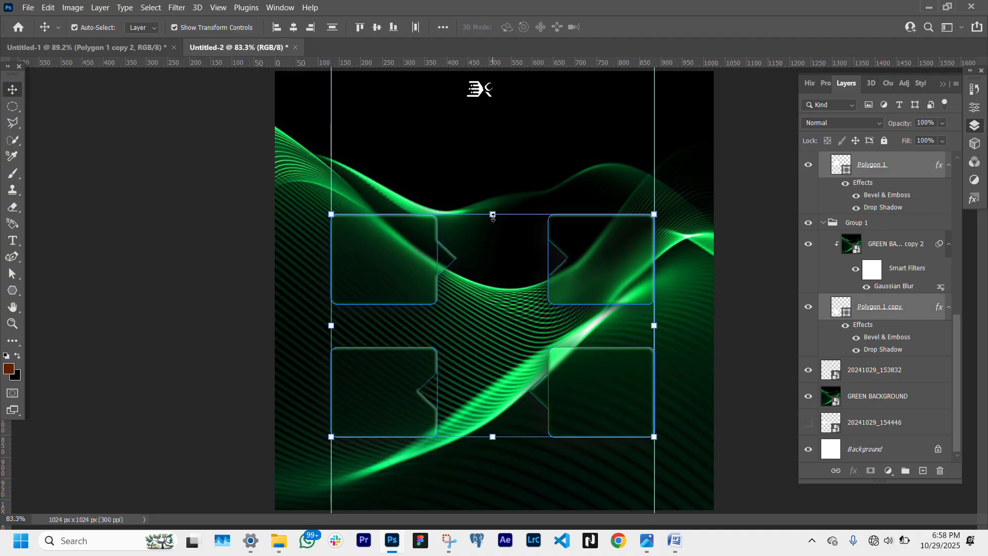
left_click_drag(493, 215, 493, 197)
key("shift+Down")
key("shift+Down")
key("shift+Down")
key("shift+Down")
key("shift+Down")
key("shift+Up")
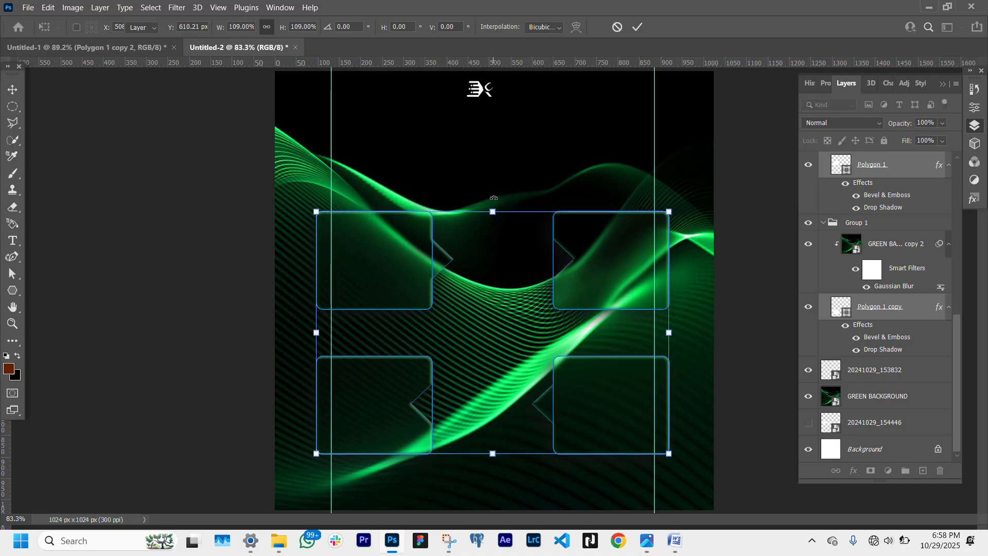
key("Return")
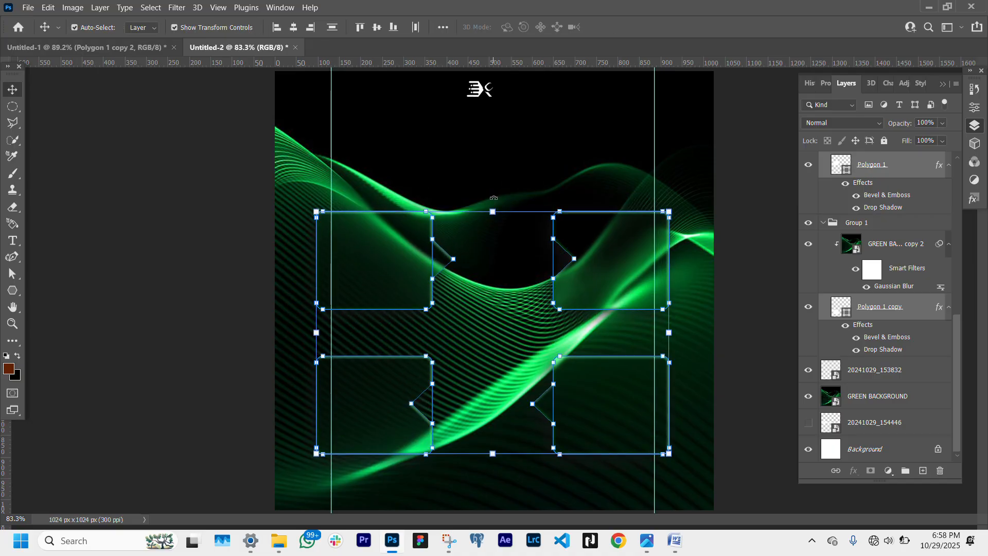
left_click(129, 307)
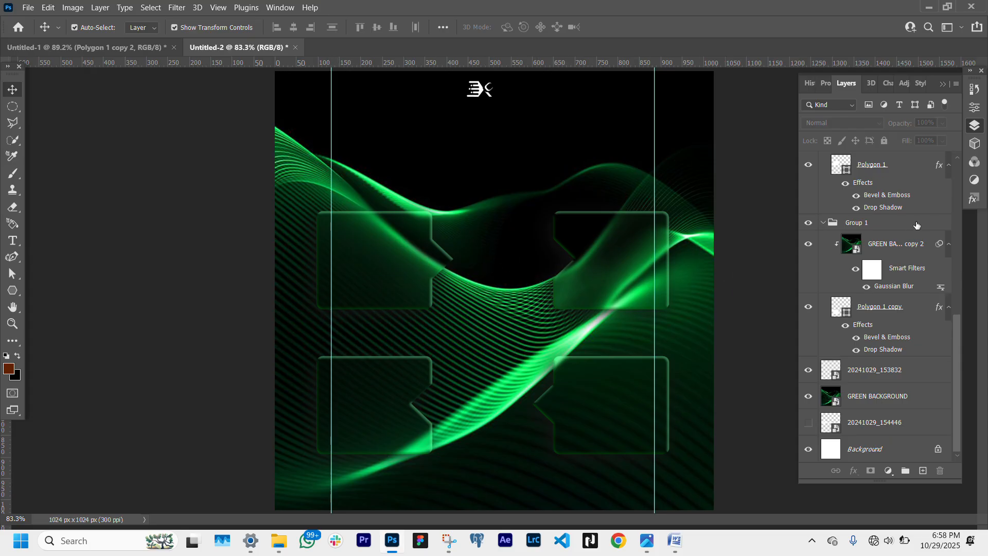
- Shift the left pair of bubbles right and the right pair left to narrow the gap between the columns
left_click(886, 166)
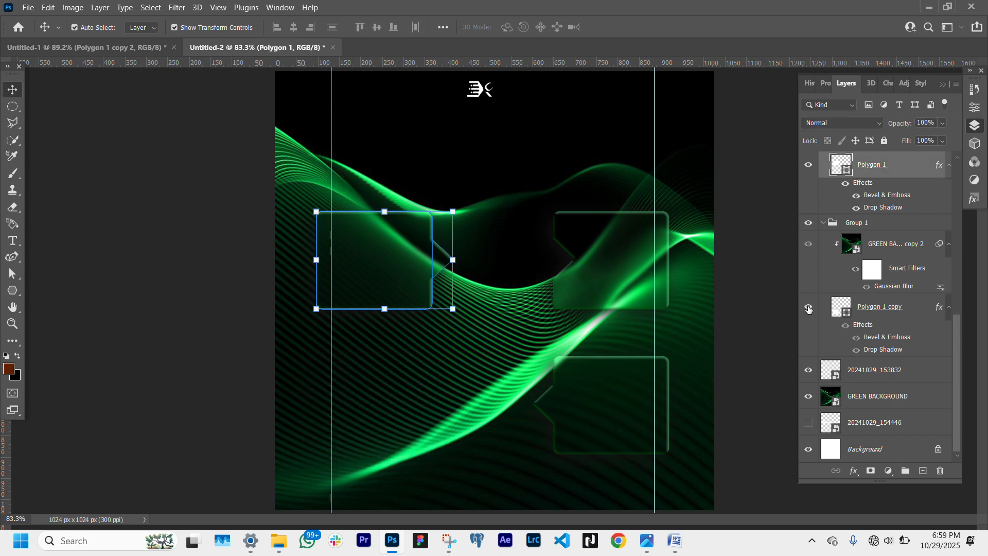
left_click(912, 307, "ctrl")
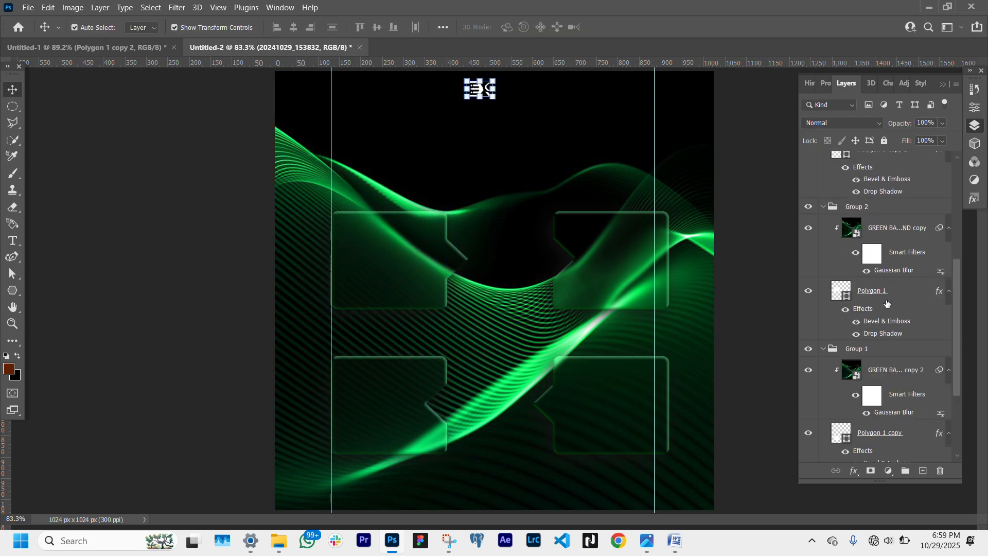
scroll(886, 304, "up", 7)
left_click(886, 368)
left_click(900, 228)
scroll(900, 232, "down", 4)
left_click(893, 244, "ctrl")
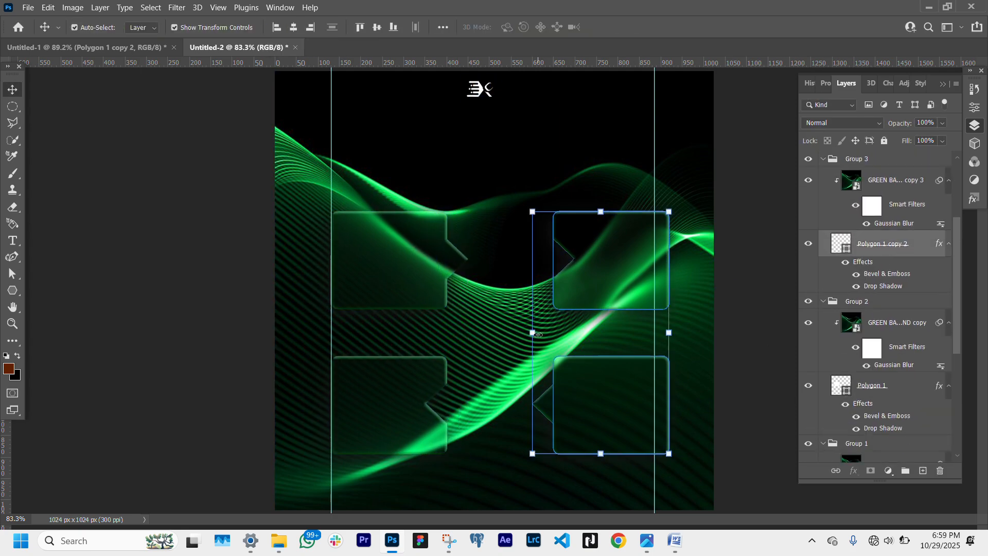
left_click_drag(633, 302, 595, 302)
scroll(910, 324, "down", 5)
left_click(908, 308)
left_click(894, 166, "ctrl")
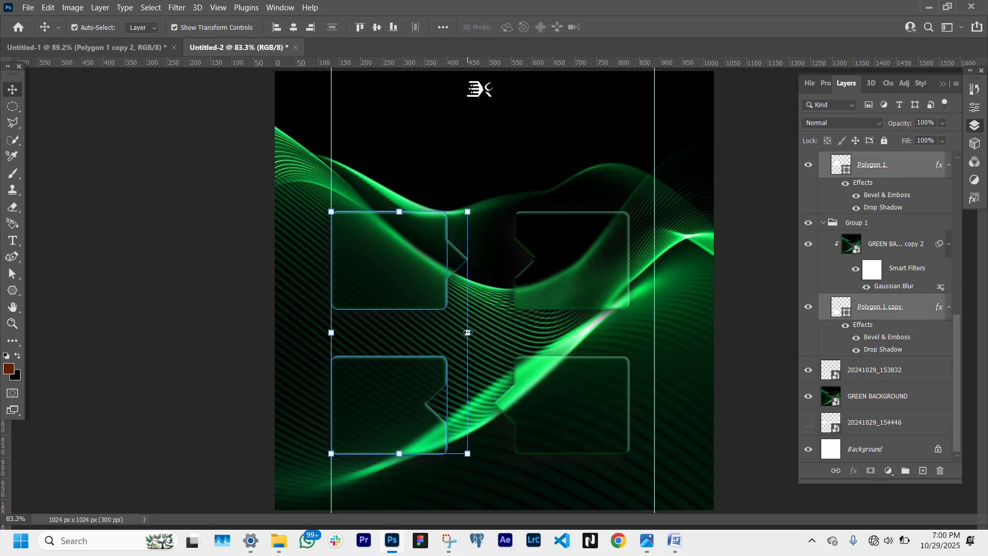
left_click_drag(372, 265, 391, 264)
- Scale all four bubbles together to about 111% and nudge the arrangement slightly down
scroll(877, 279, "up", 7)
left_click(890, 228, "ctrl")
scroll(901, 236, "down", 3)
left_click(904, 245, "ctrl")
left_click_drag(629, 335, 653, 338)
left_click_drag(351, 335, 332, 336)
left_click_drag(495, 194, 493, 209)
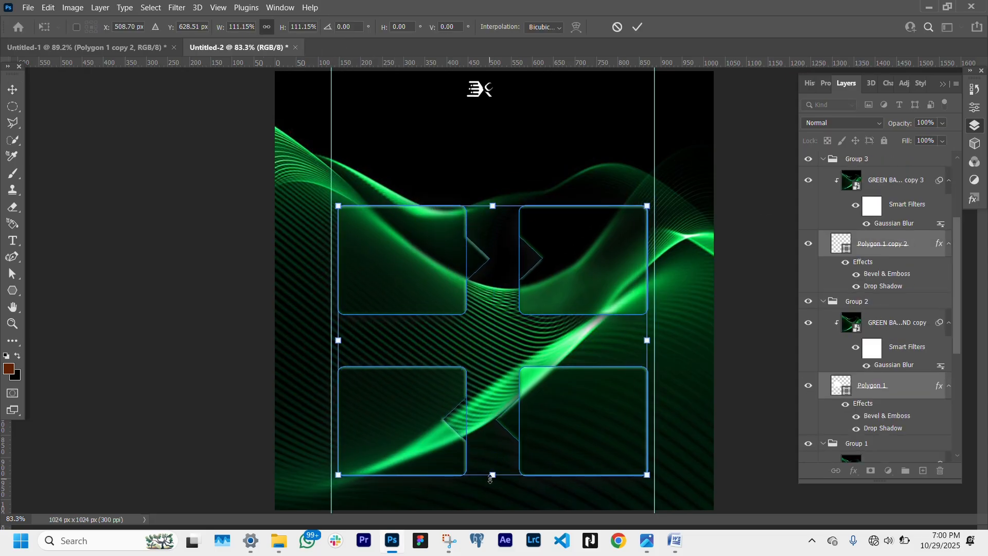
left_click_drag(490, 469, 491, 452)
left_click_drag(557, 403, 558, 412)
left_click(146, 379)
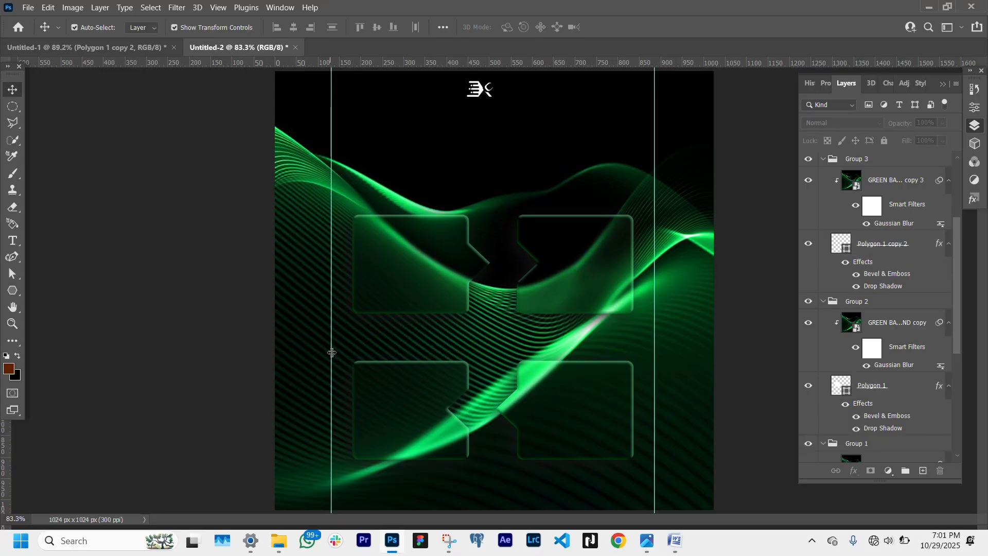
- Remove both vertical guides from the canvas
left_click_drag(333, 353, 1, 260)
left_click_drag(654, 249, 2, 307)
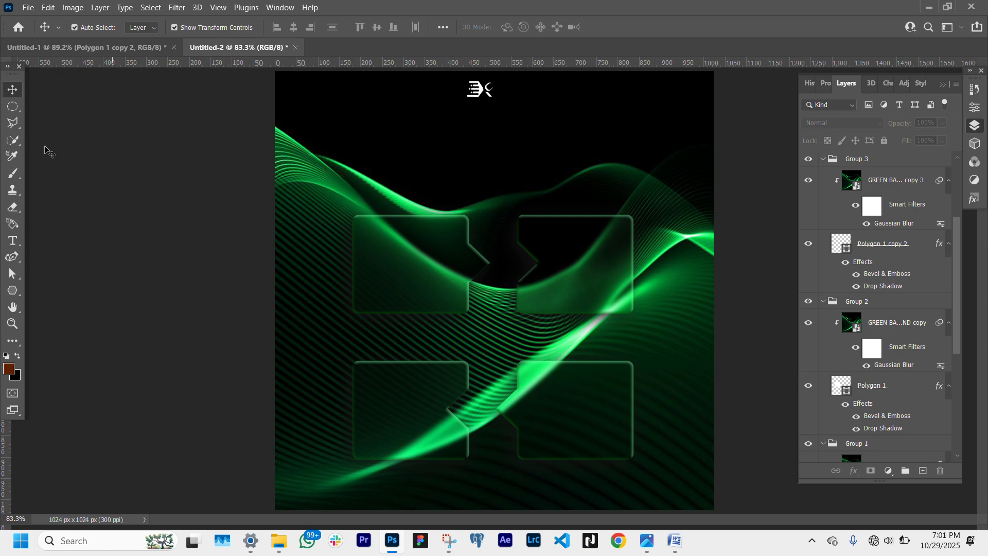
- Add centered two-line text "Xpress-Pixels is set to" / "Redefine Digital Creativity" below the logo and scale it to about 134%
left_click(12, 240)
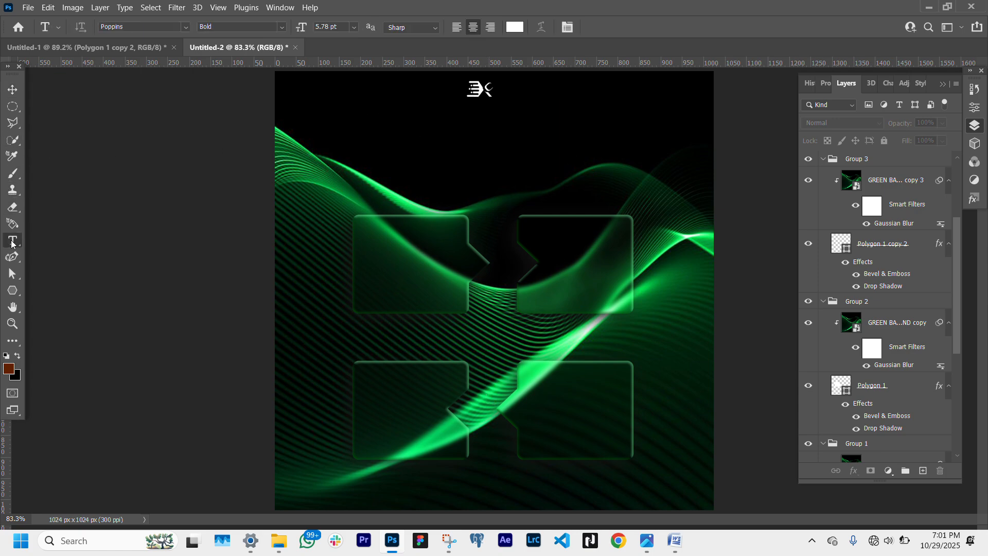
left_click(404, 140)
type("Xpress-Pixels is set to")
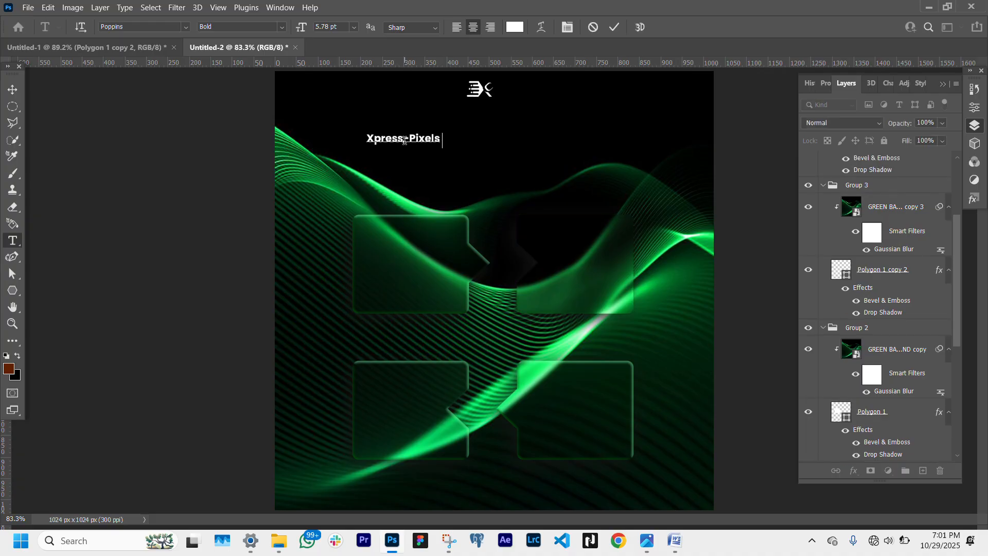
key("Return")
type("Redefine Digital Creativity")
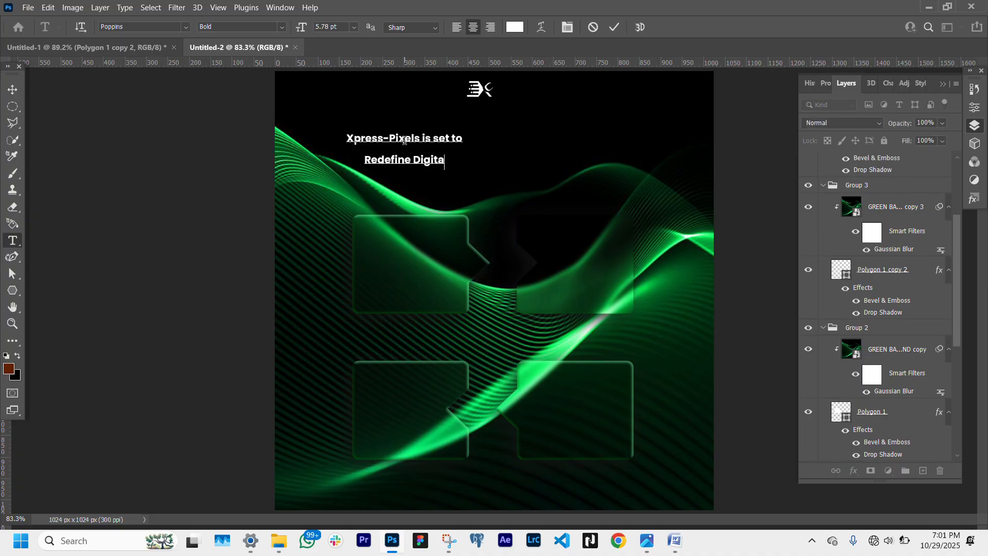
key("ctrl+Return")
key("v")
left_click_drag(461, 140, 480, 114)
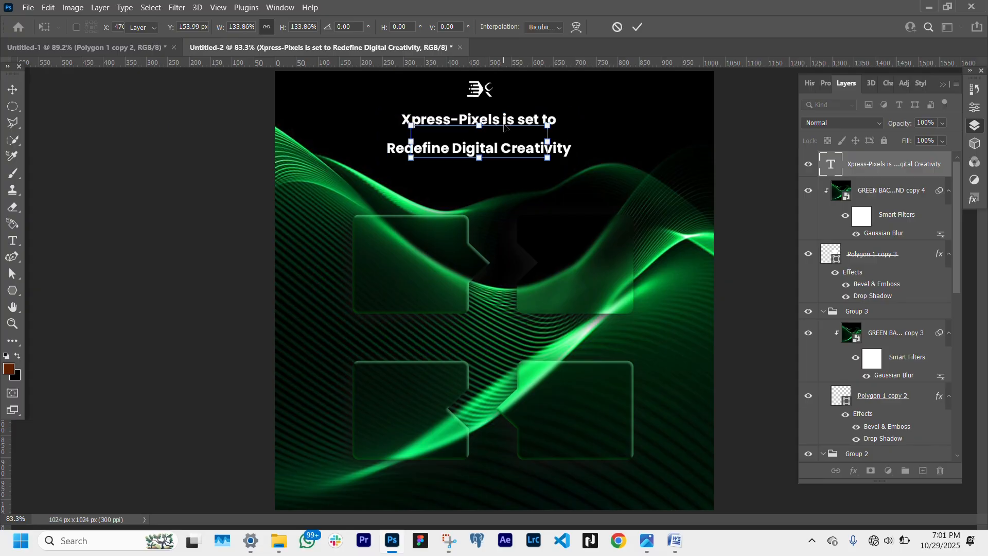
key("Return")
- Change the first text line "Xpress-Pixels is set to" to the Medium font weight
double_click(554, 122)
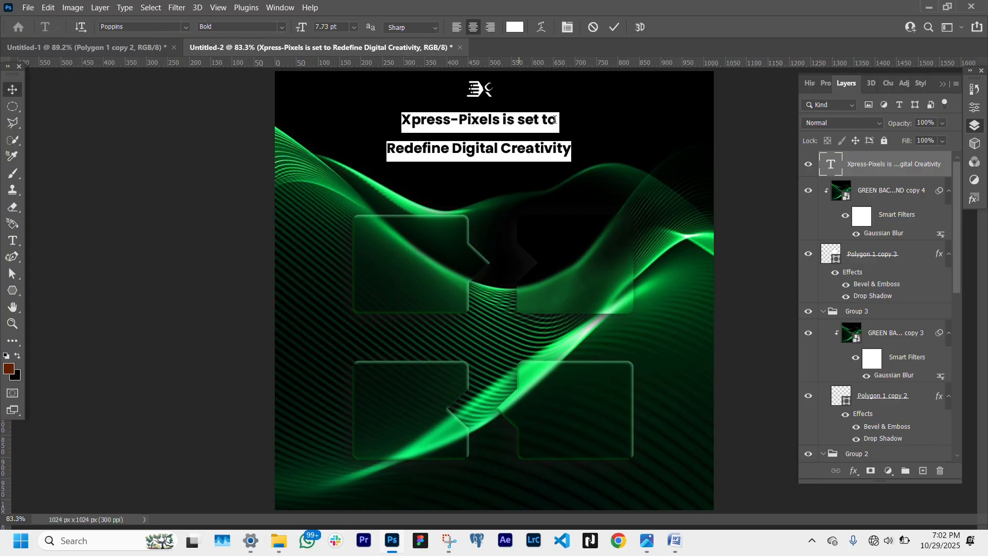
double_click(554, 120)
triple_click(455, 117)
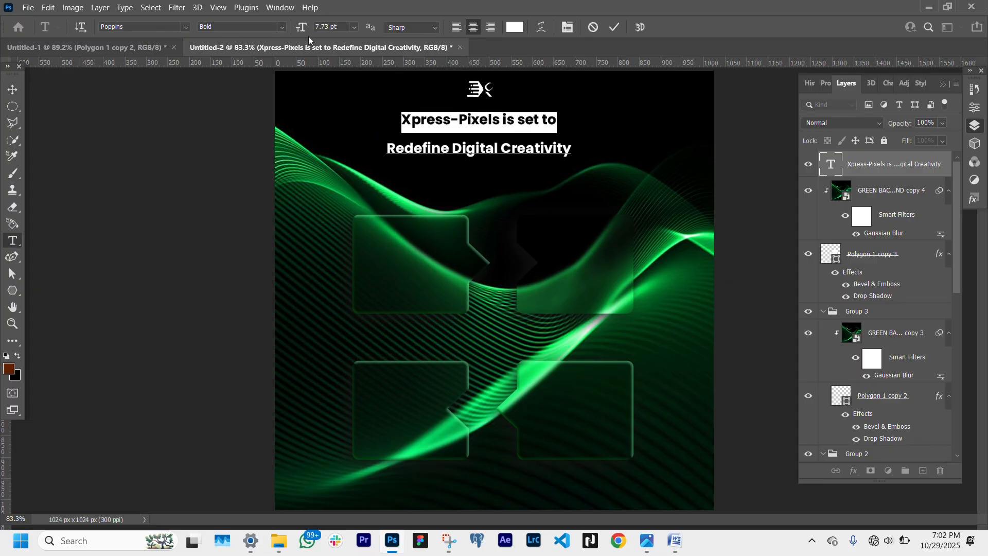
left_click(282, 26)
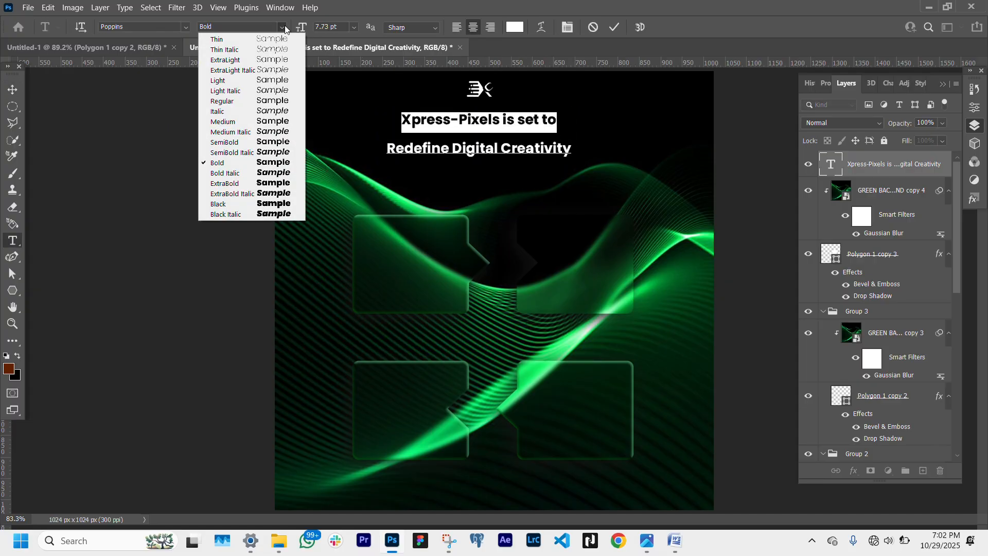
left_click(267, 122)
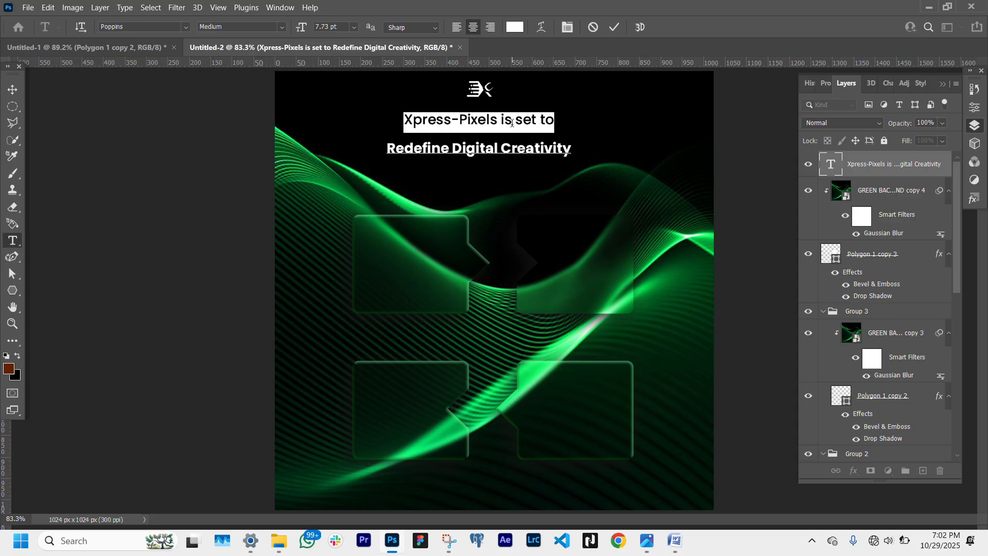
left_click(573, 147)
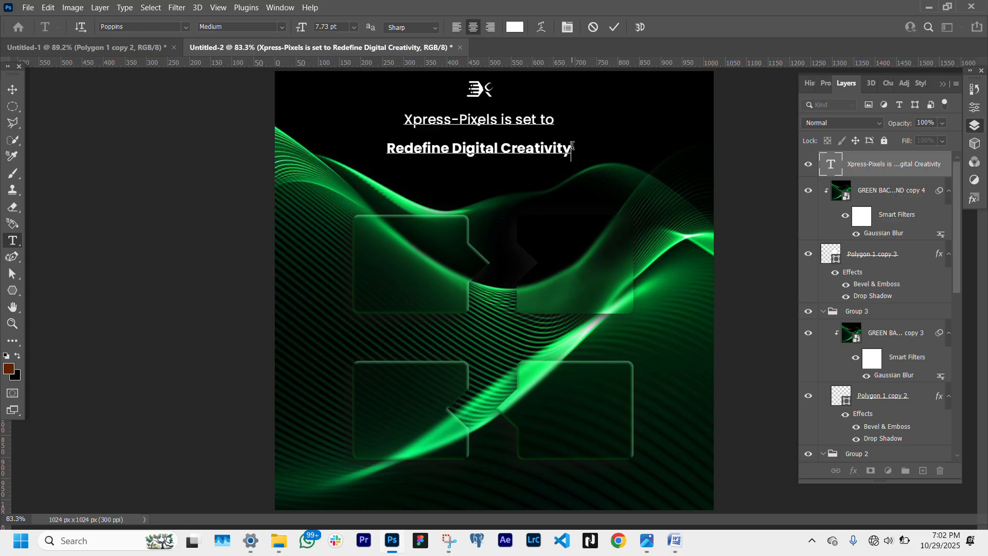
left_click(13, 89)
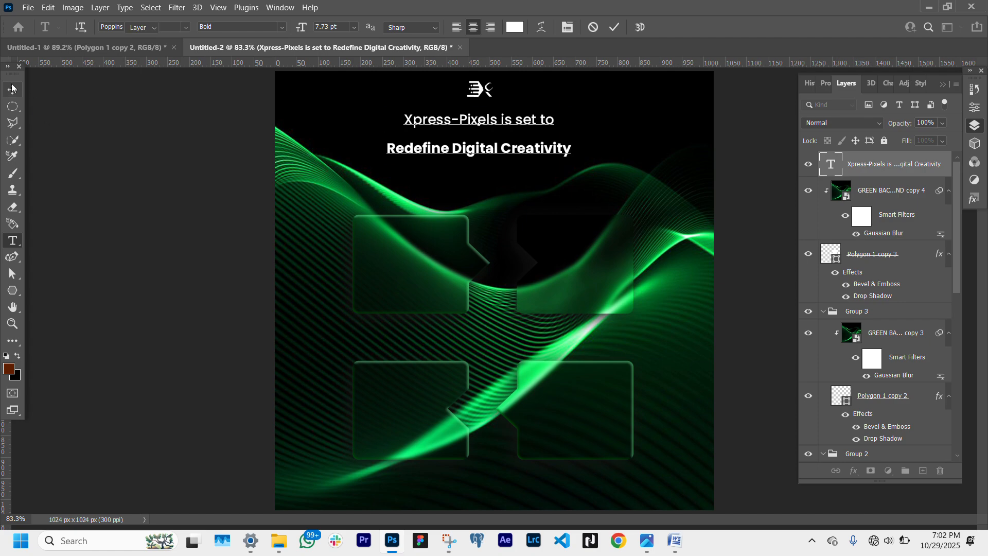
- Set the headline's leading to 9 pt and nudge the text block slightly up and left
left_click(826, 85)
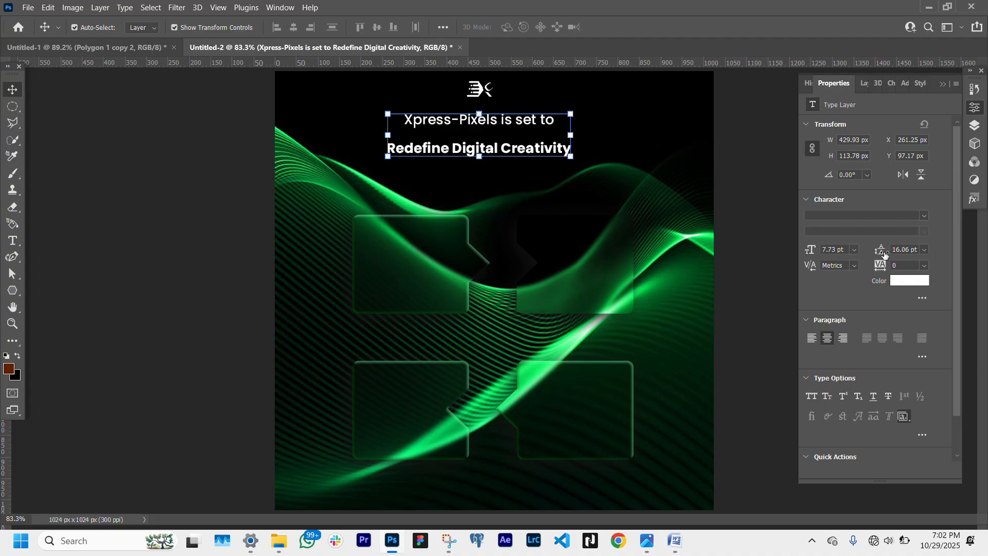
left_click_drag(883, 253, 883, 249)
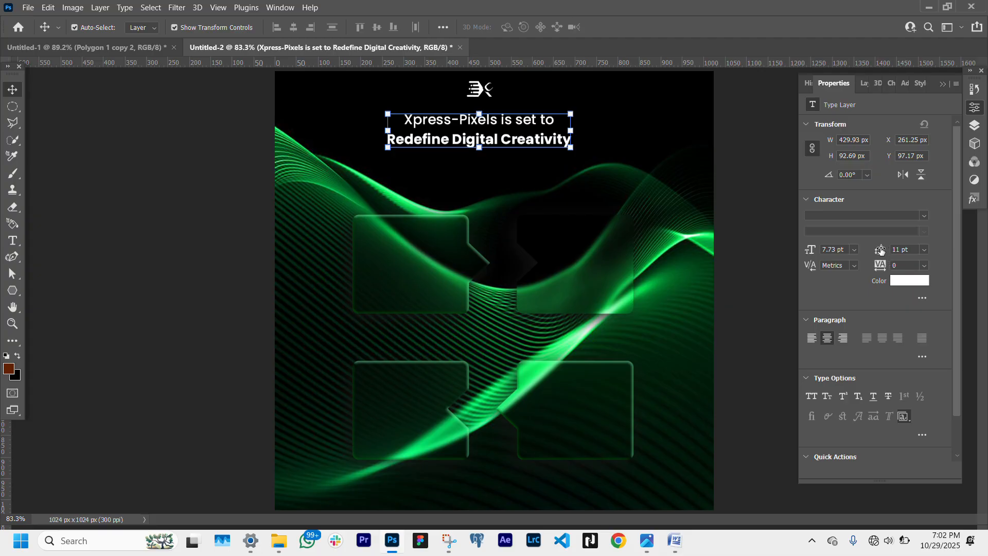
left_click_drag(880, 251, 878, 251)
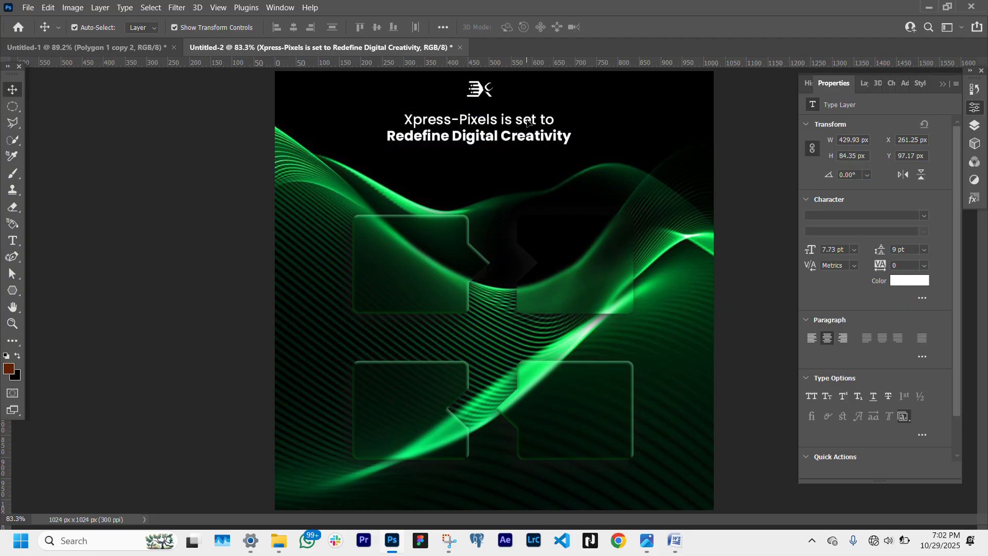
left_click_drag(526, 122, 520, 121)
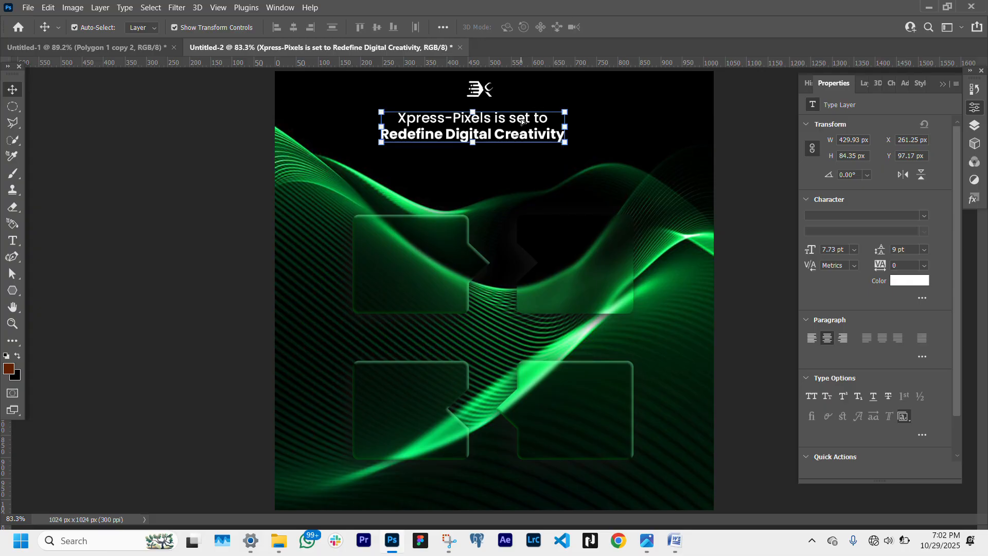
- Draw a thin white rectangle about 101 × 8 px just below the headline as an underline bar
left_click(12, 290)
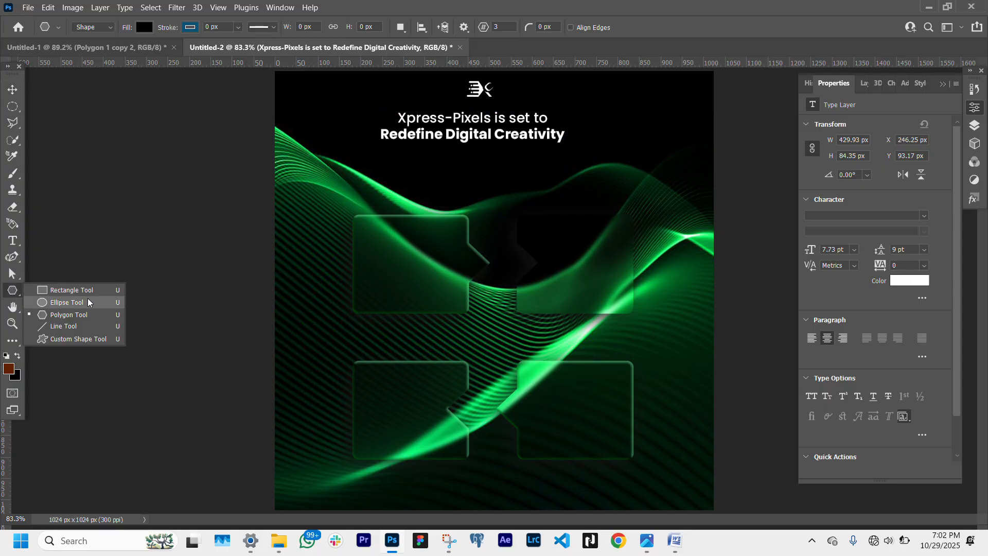
left_click(105, 290)
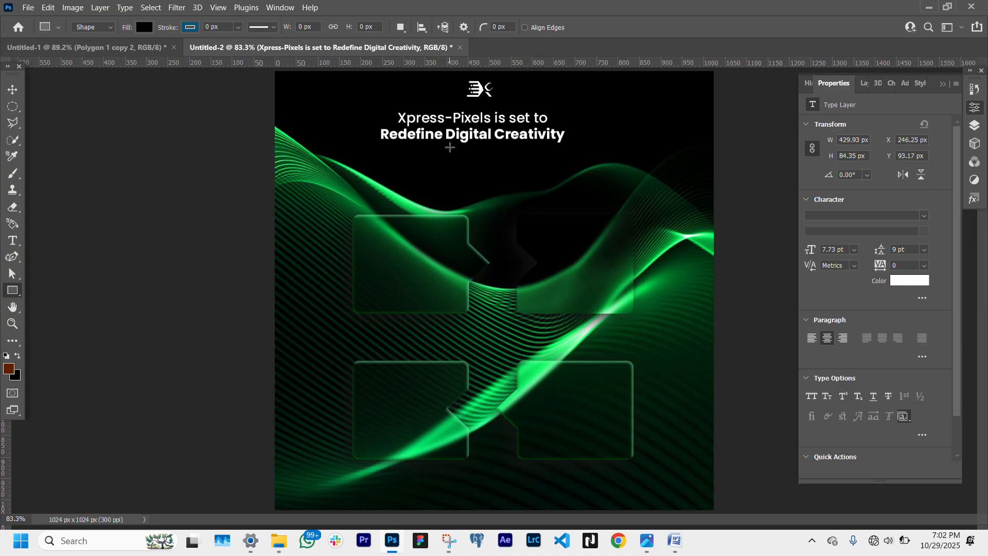
left_click_drag(448, 148, 491, 145)
left_click(12, 90)
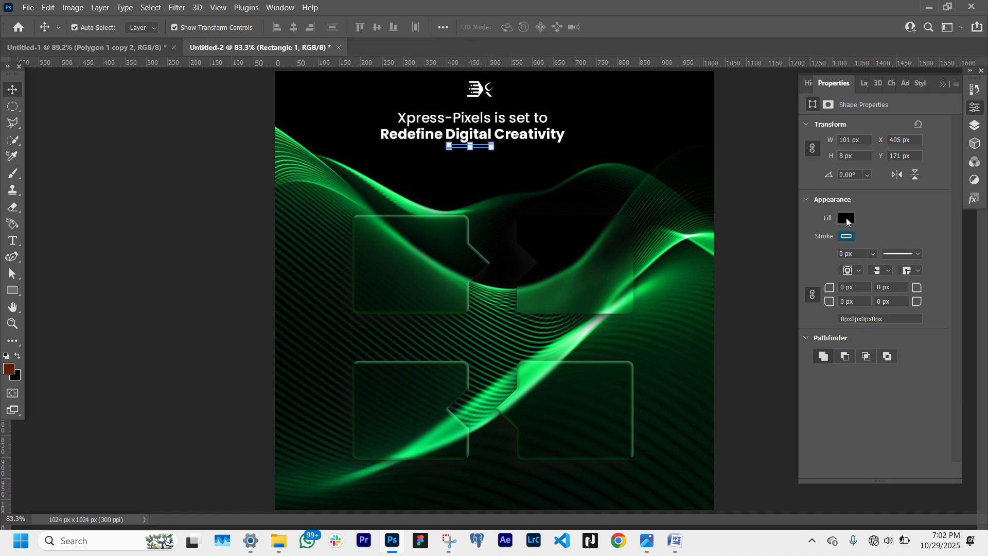
left_click(846, 217)
left_click(811, 286)
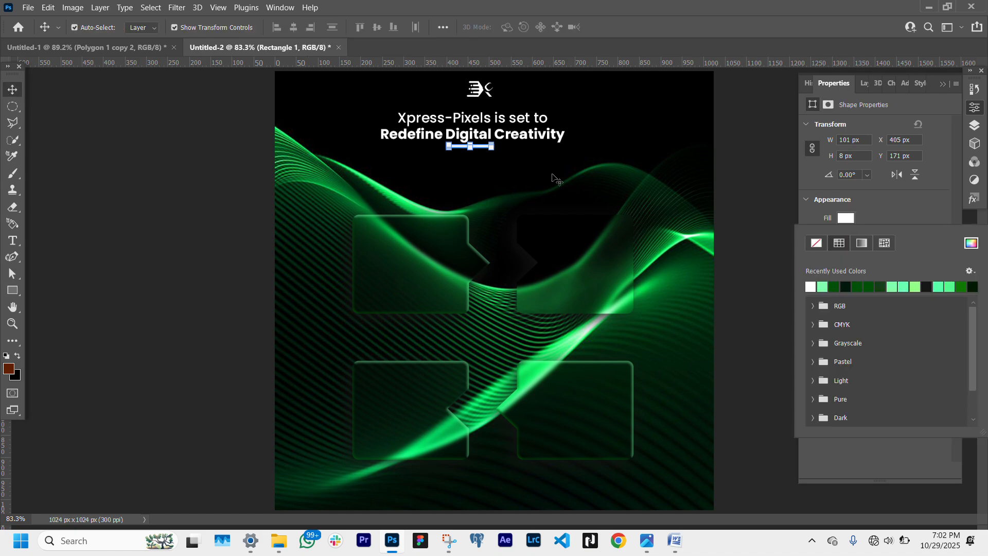
left_click(240, 270)
left_click(239, 269)
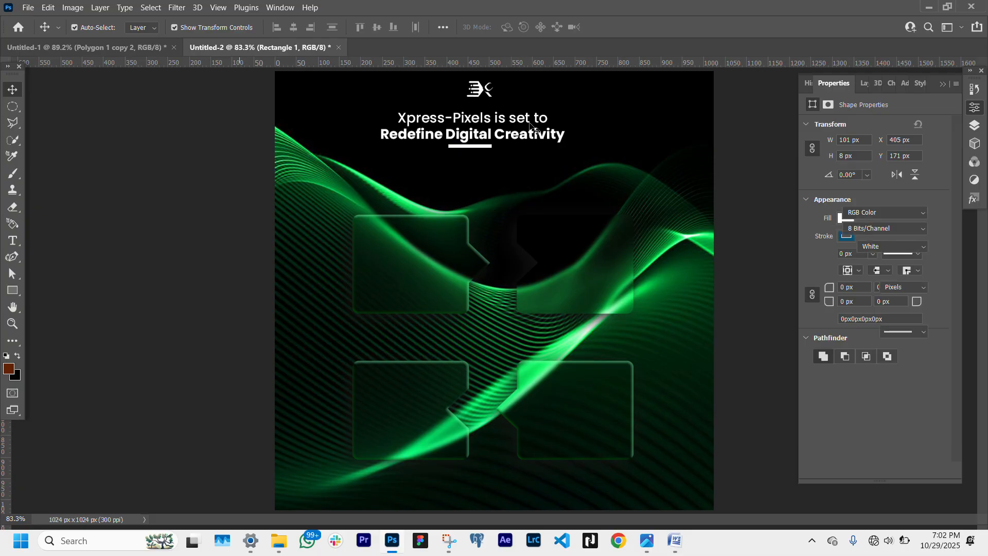
- Align the logo, headline and white bar on their horizontal centres
left_click(484, 148)
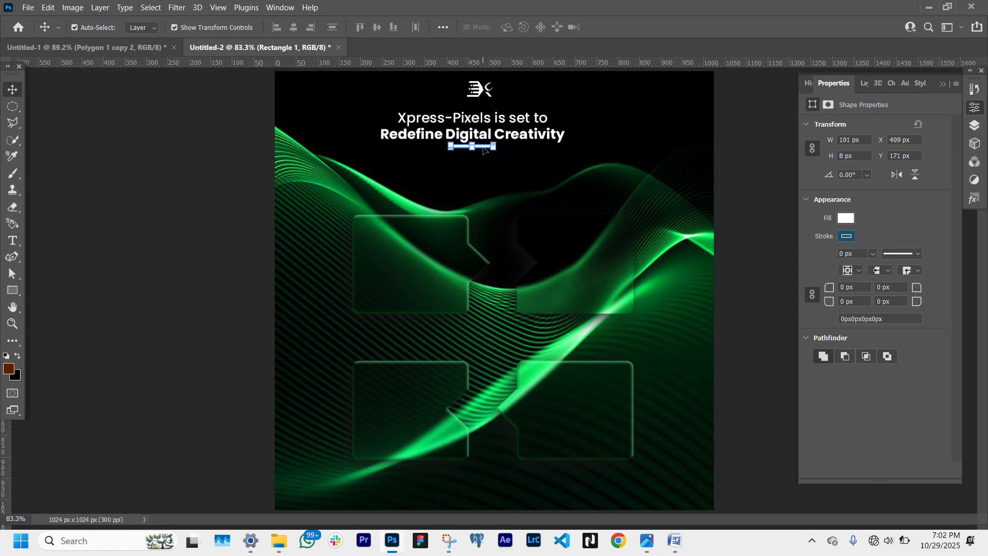
left_click_drag(484, 148, 494, 150)
left_click(488, 91)
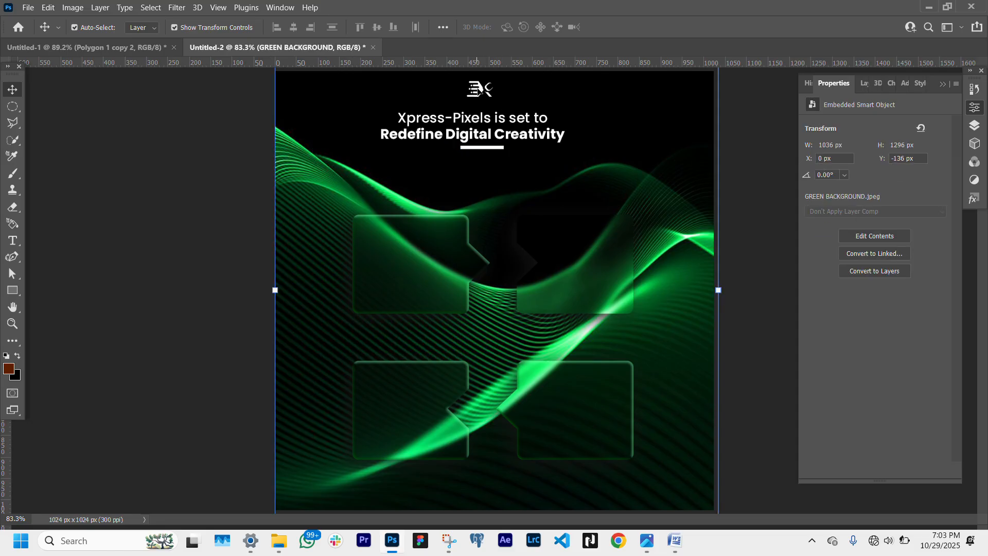
left_click(481, 90)
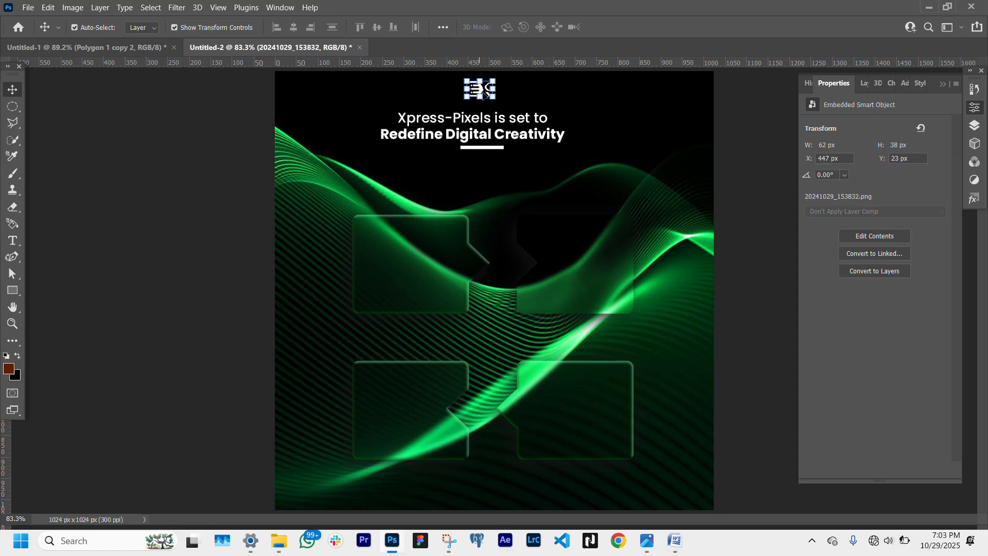
left_click(514, 137, "shift")
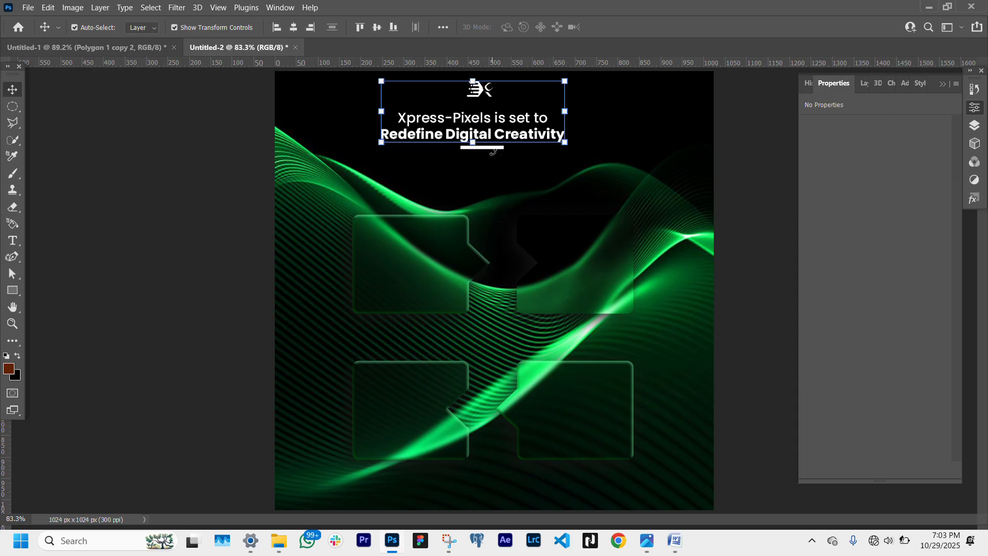
left_click(863, 82)
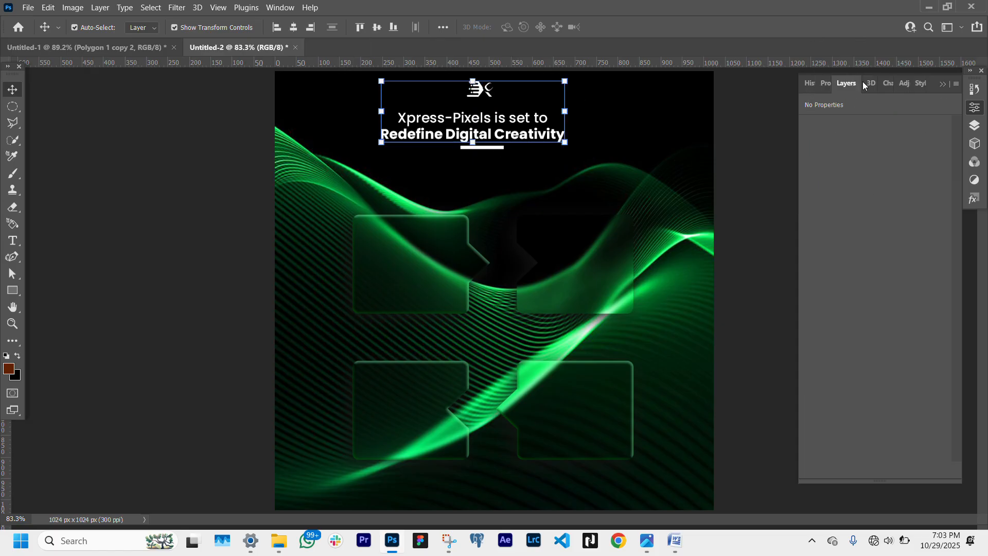
left_click(877, 173, "ctrl")
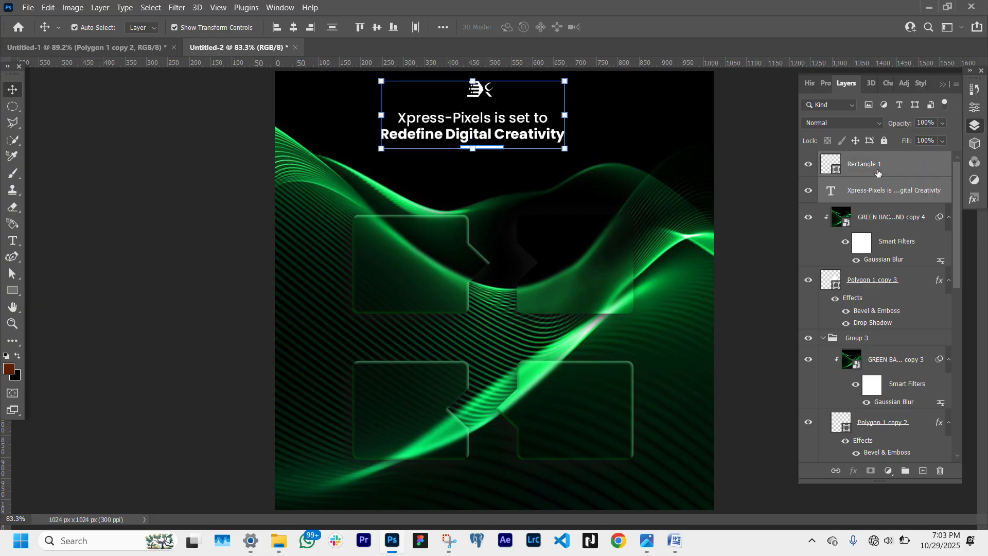
left_click(294, 27)
- Nudge the logo, headline and bar together slightly to the right
key("Right")
key("Right")
key("Right")
key("Right")
key("Right")
key("Right")
key("Right")
key("Right")
key("Right")
key("Right")
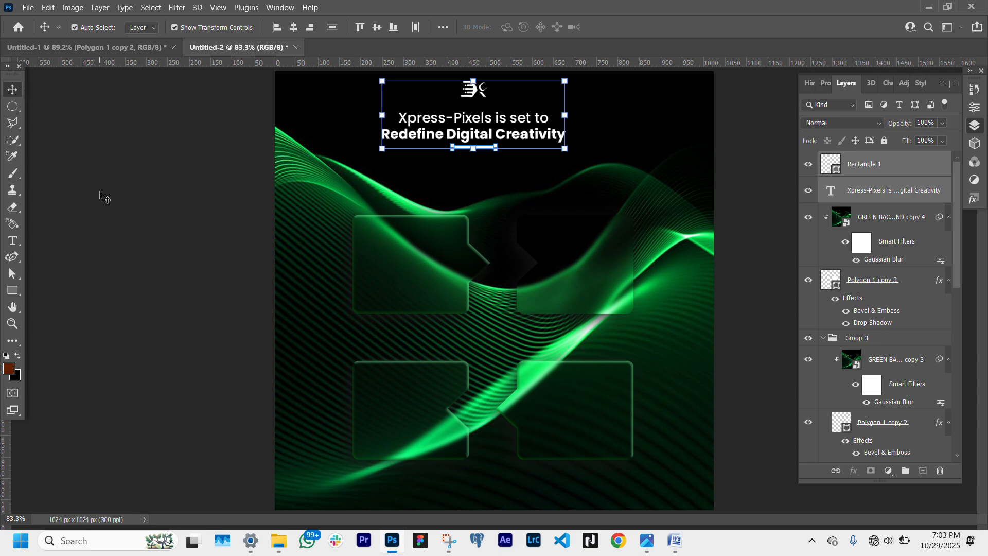
key("Right")
key("Right")
key("Right")
key("Right")
key("Right")
key("Right")
key("Right")
key("Right")
key("Right")
key("Right")
key("Right")
key("Right")
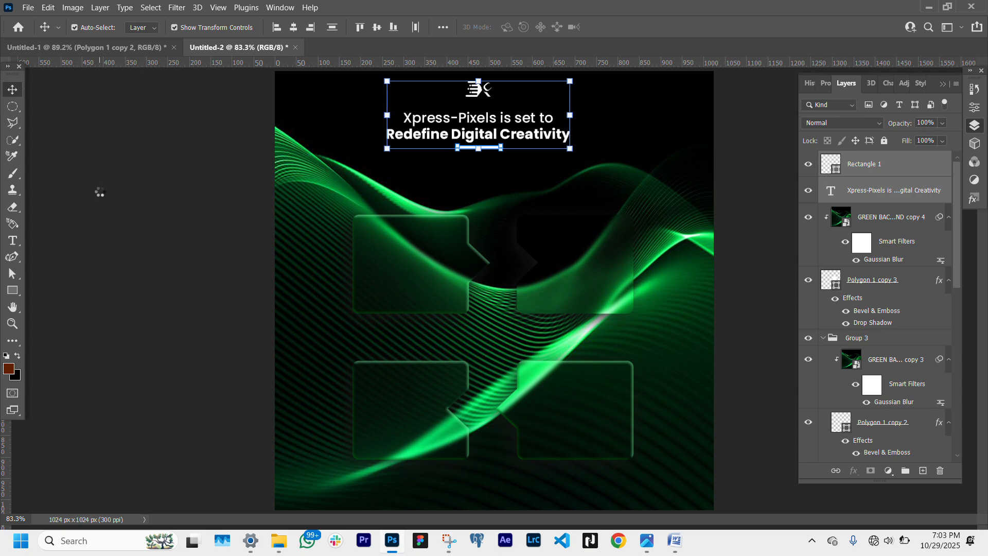
key("Right")
key("Right")
key("Right")
key("Right")
key("Right")
key("Right")
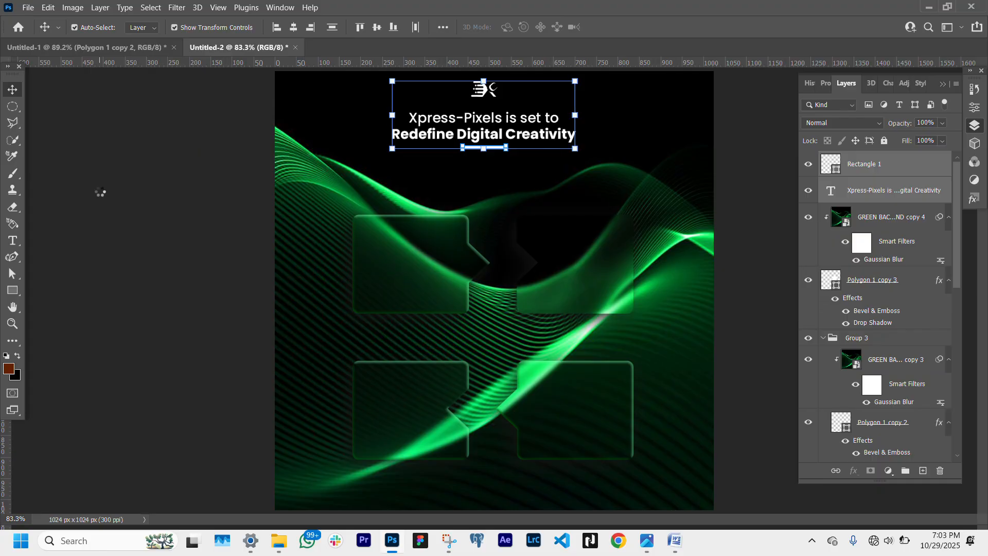
left_click(136, 177)
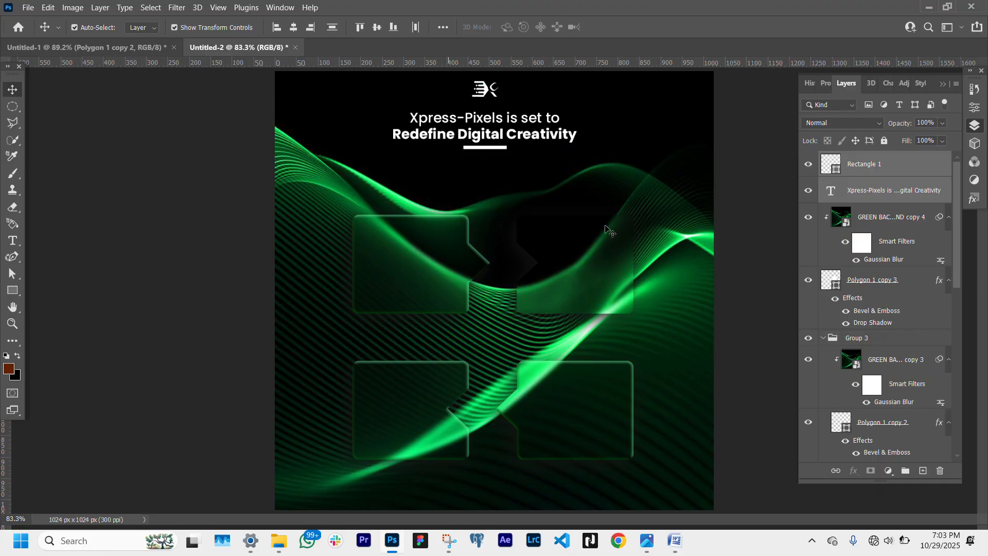
- Toggle the top-right speech-bubble layer's visibility off and on to compare it
left_click(627, 271)
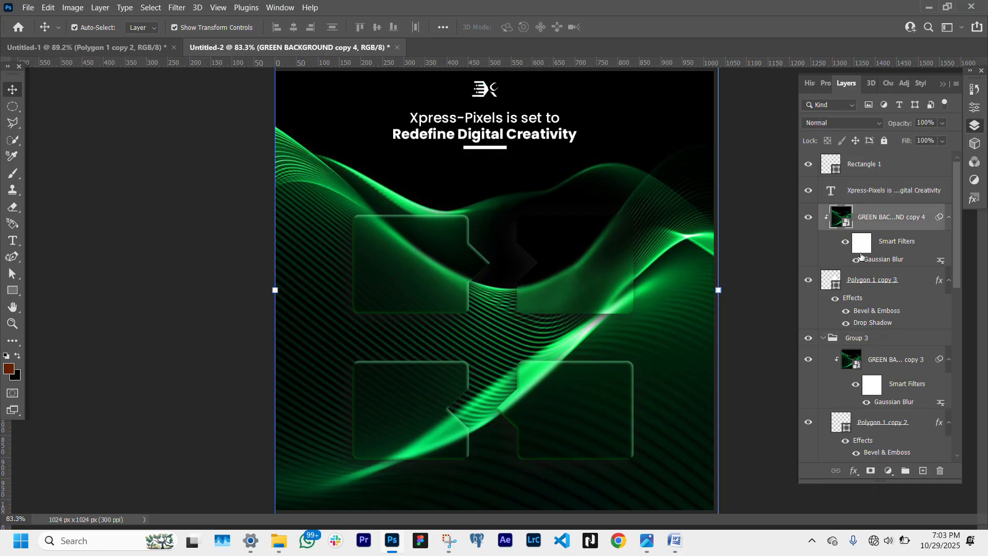
left_click(854, 280)
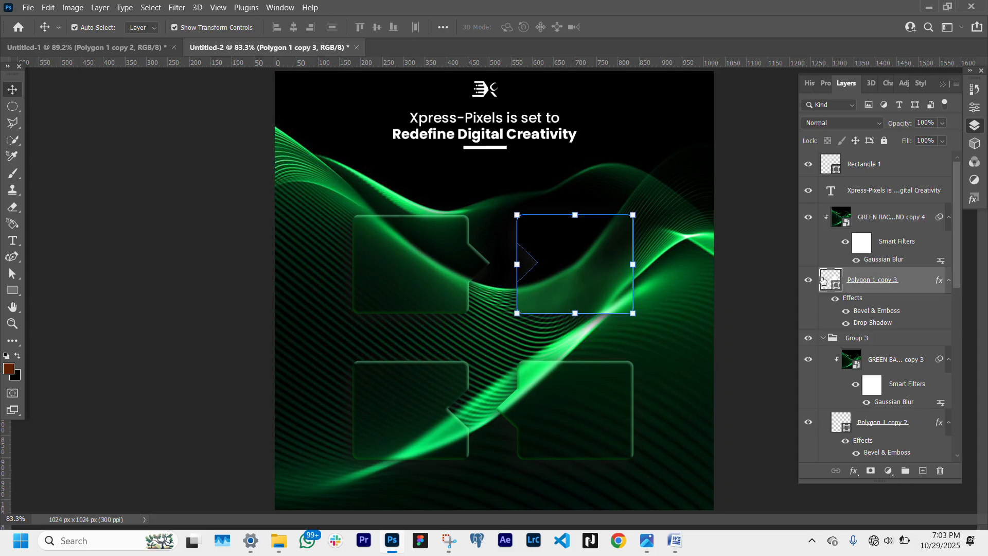
left_click(806, 279)
left_click(807, 280)
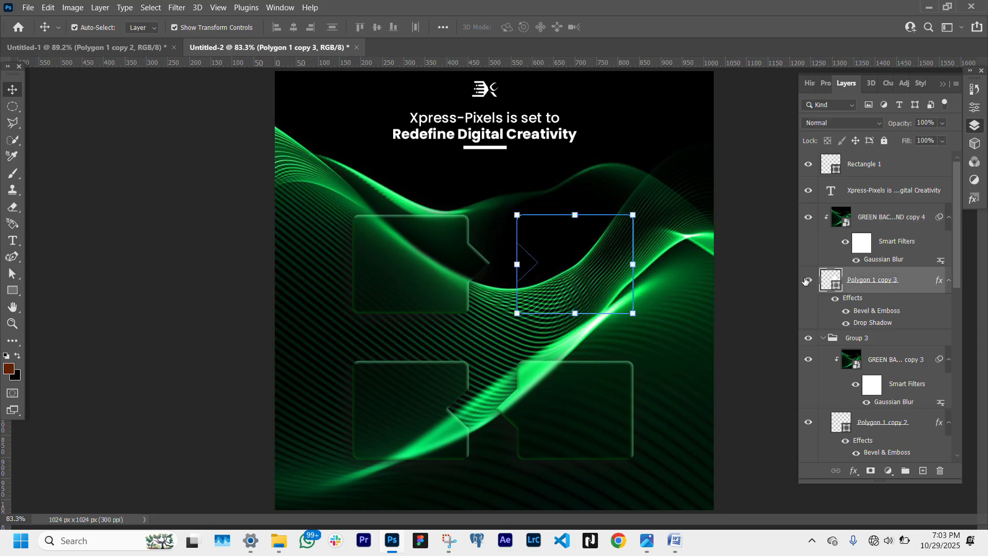
left_click(719, 313)
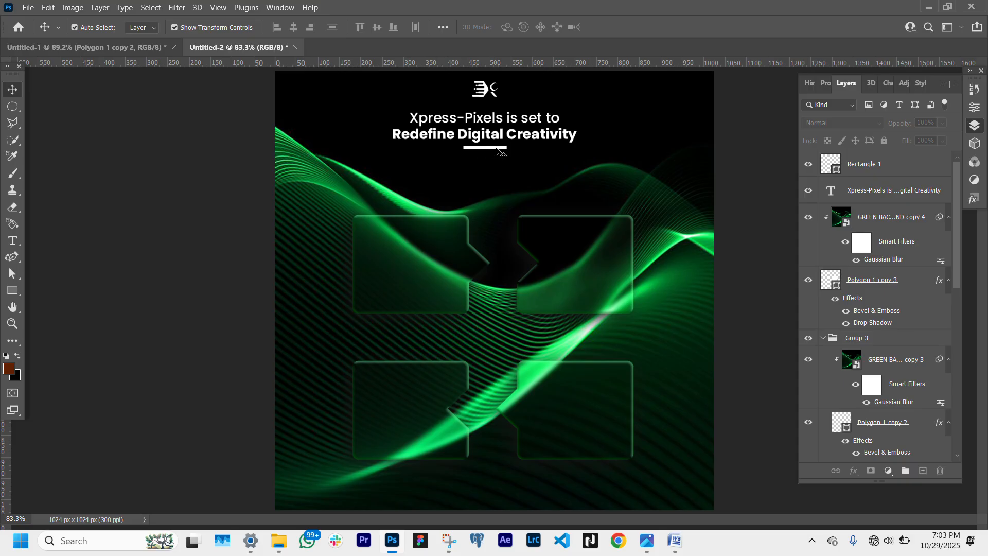
- Duplicate the headline below the bar and replace the copy's text with "As it offers"
left_click(517, 121)
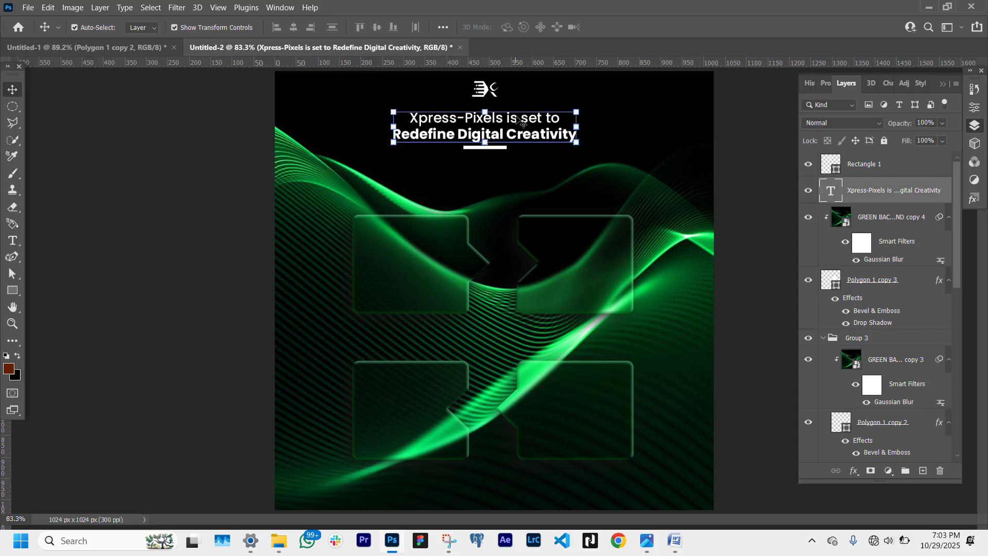
left_click_drag(520, 120, 516, 179)
double_click(516, 179)
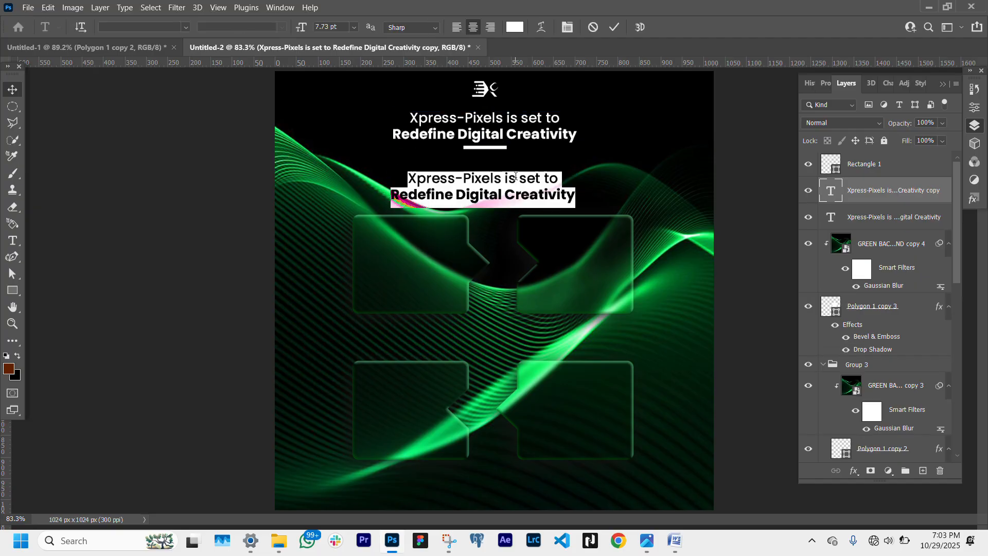
type("As i")
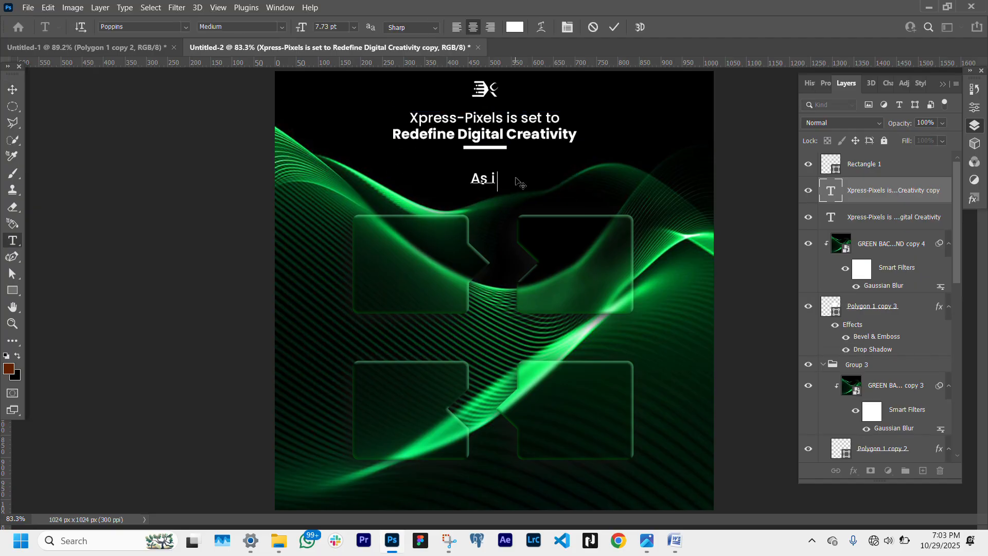
type("t offers")
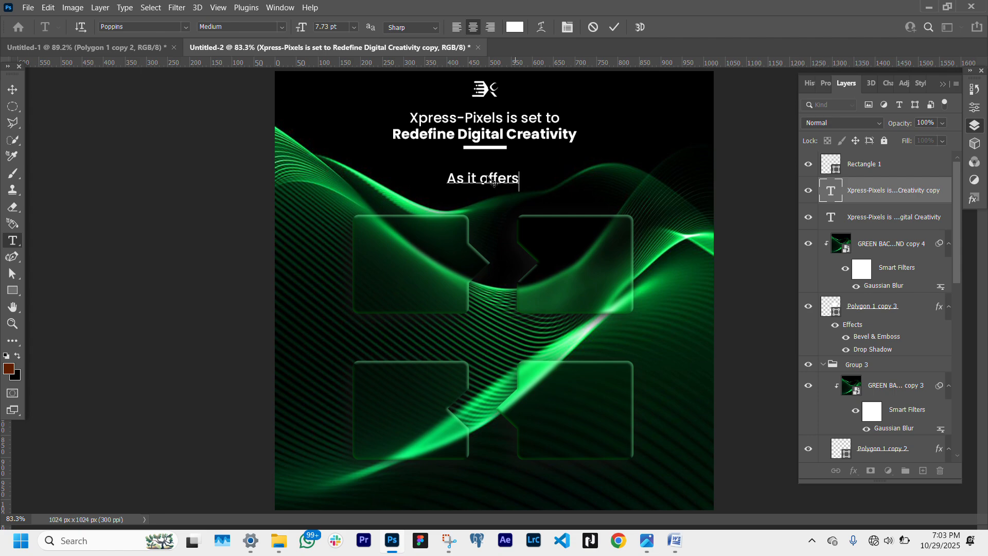
left_click(18, 88)
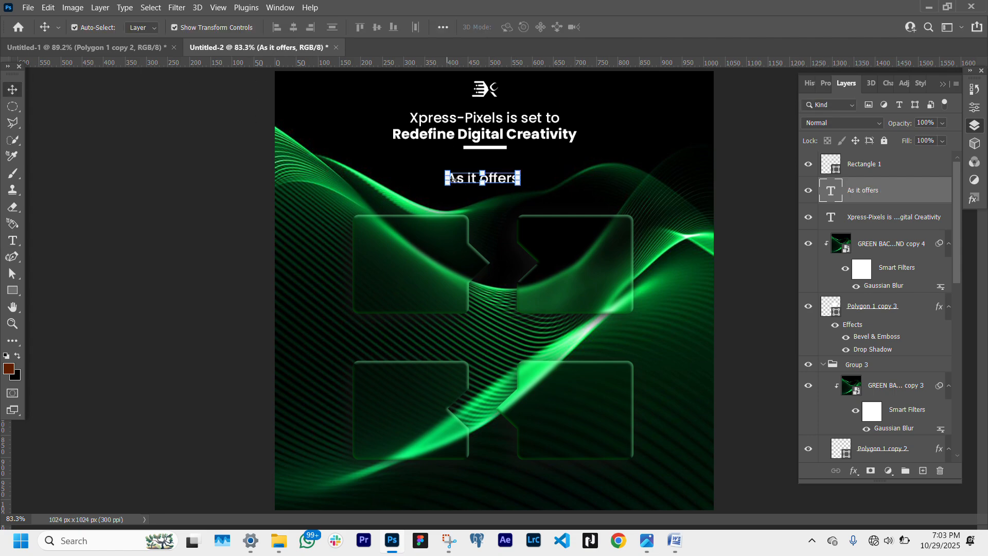
- Scale the "As it offers" text down to about 5.94 pt
left_click_drag(453, 179, 498, 177)
key("Return")
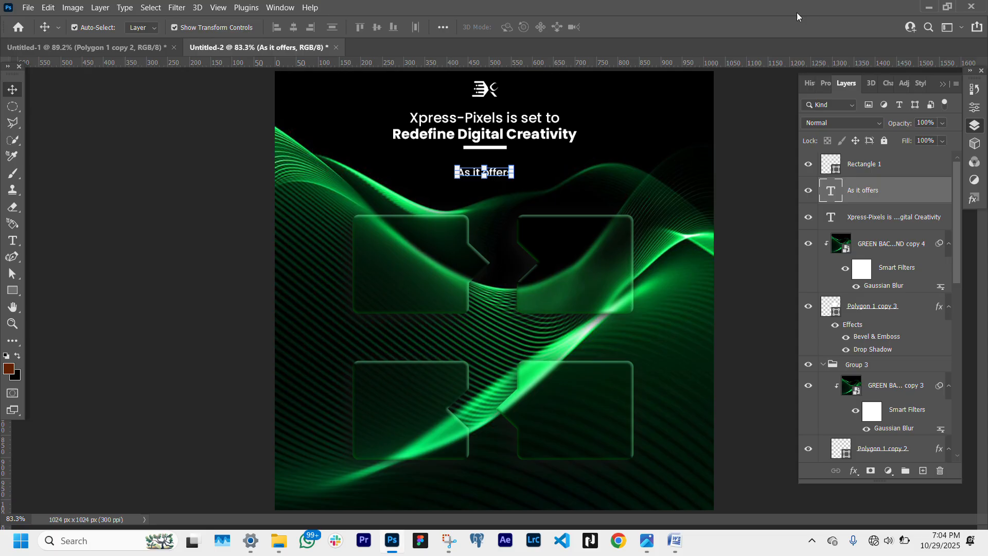
- Set the "As it offers" text to the Regular font weight and nudge it slightly up
left_click(824, 82)
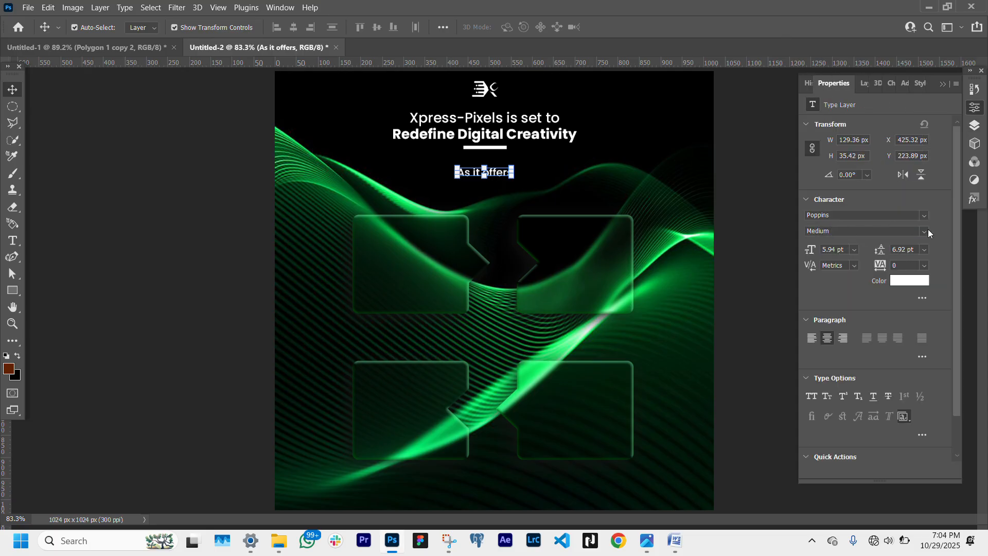
left_click(928, 232)
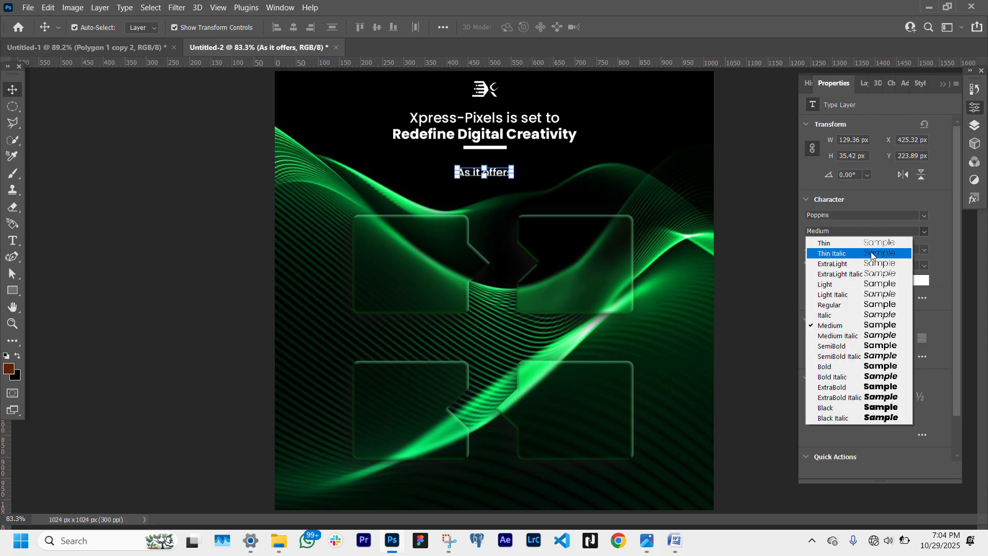
left_click(869, 305)
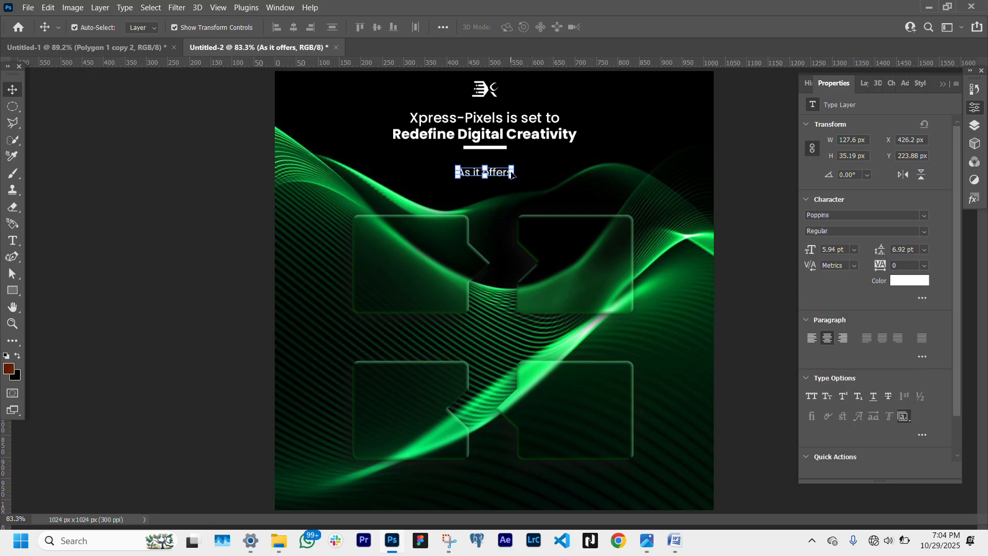
left_click_drag(511, 174, 509, 171)
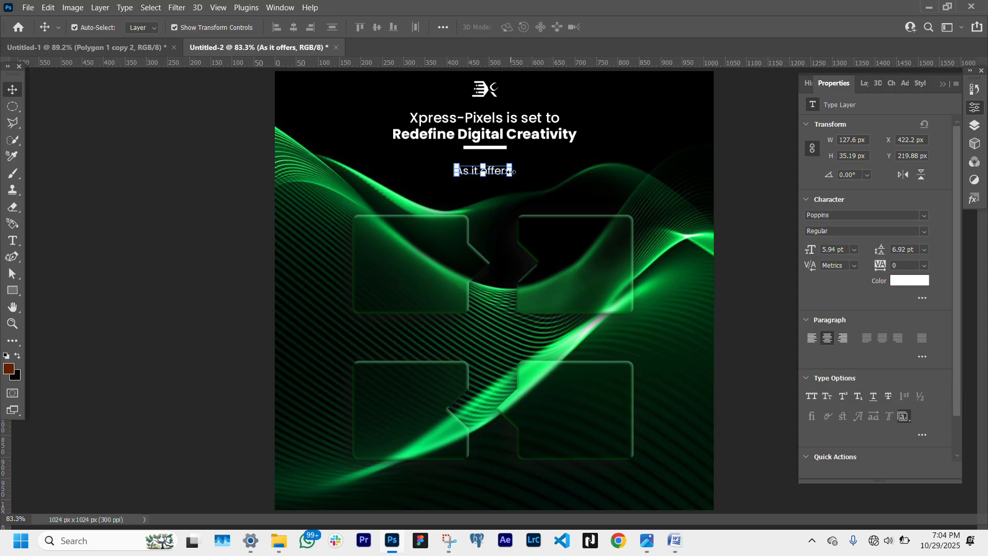
left_click(109, 265)
- Draw a small three-sided polygon about 36 × 16 px just below "As it offers" and fill it white
left_click(13, 289)
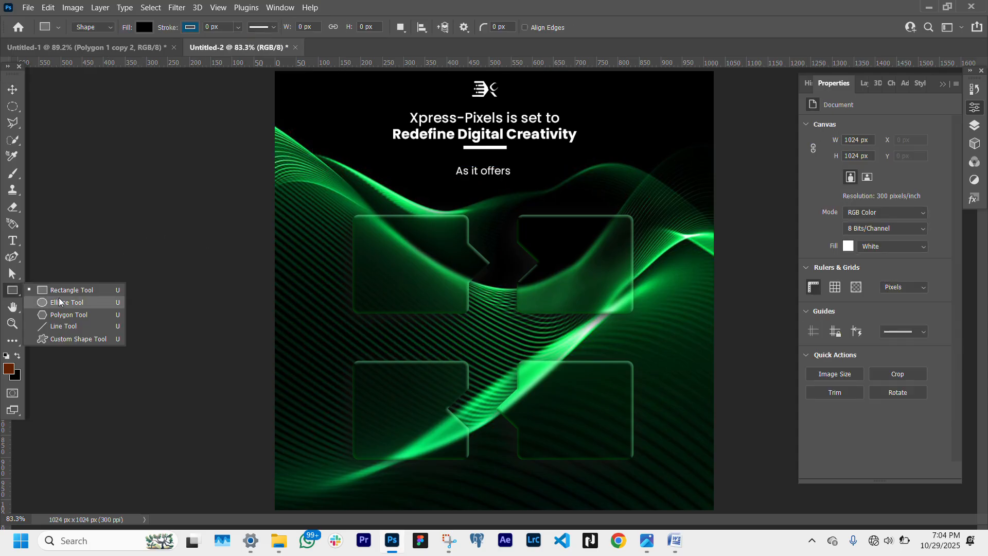
left_click(70, 313)
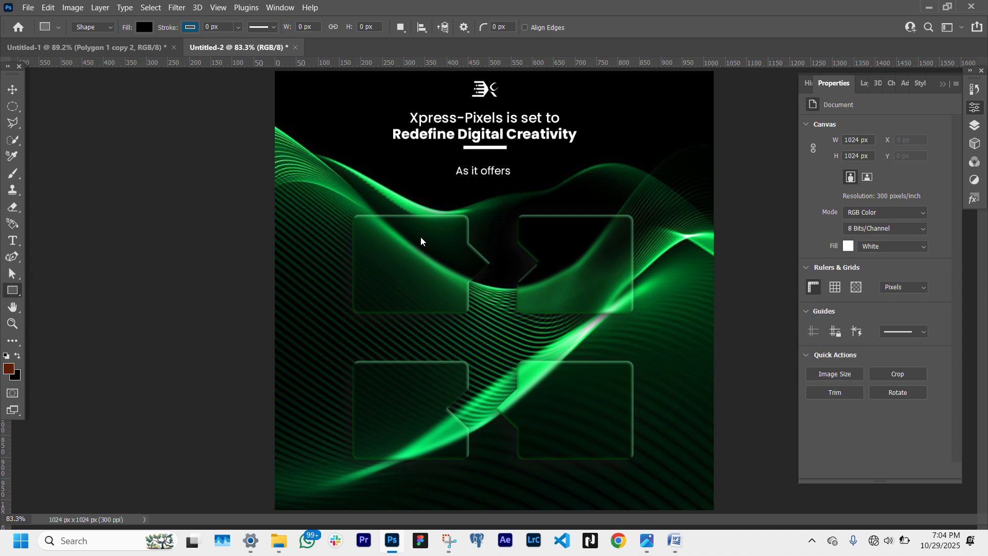
left_click_drag(479, 178, 486, 181)
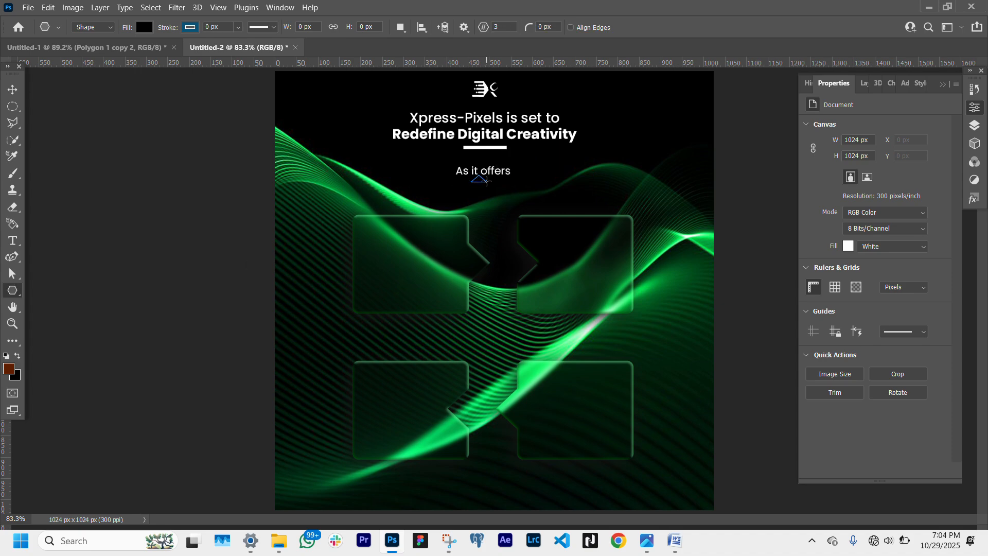
left_click(13, 90)
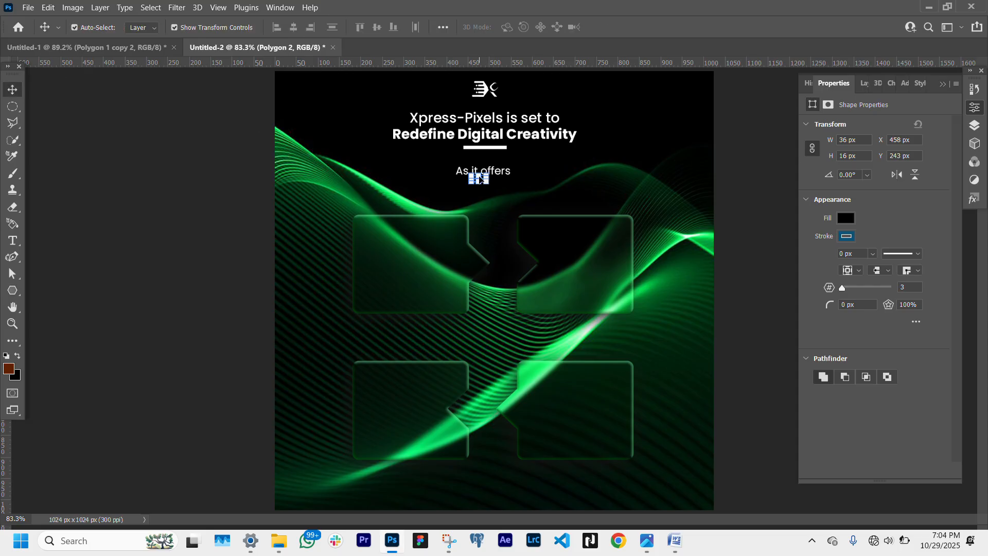
left_click(845, 219)
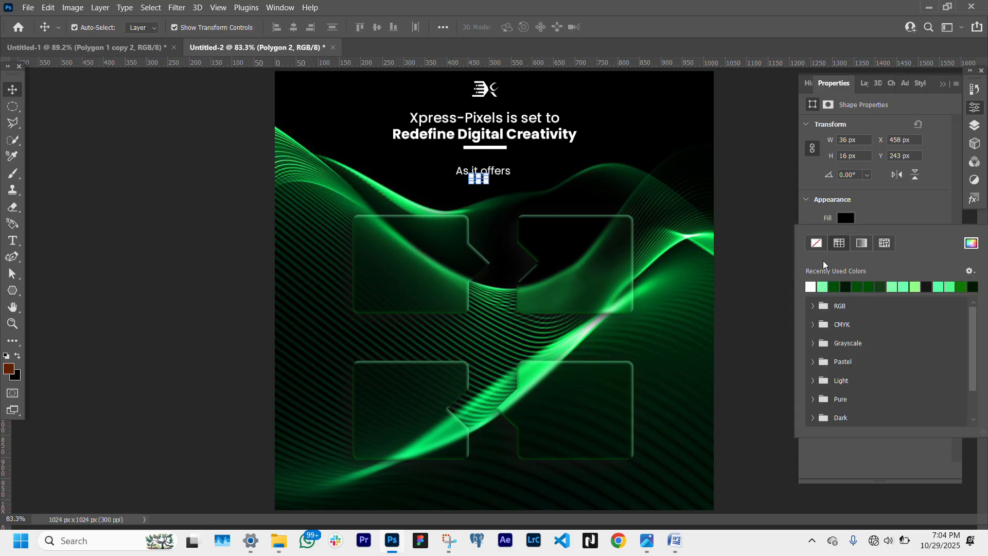
left_click(813, 286)
left_click(371, 53)
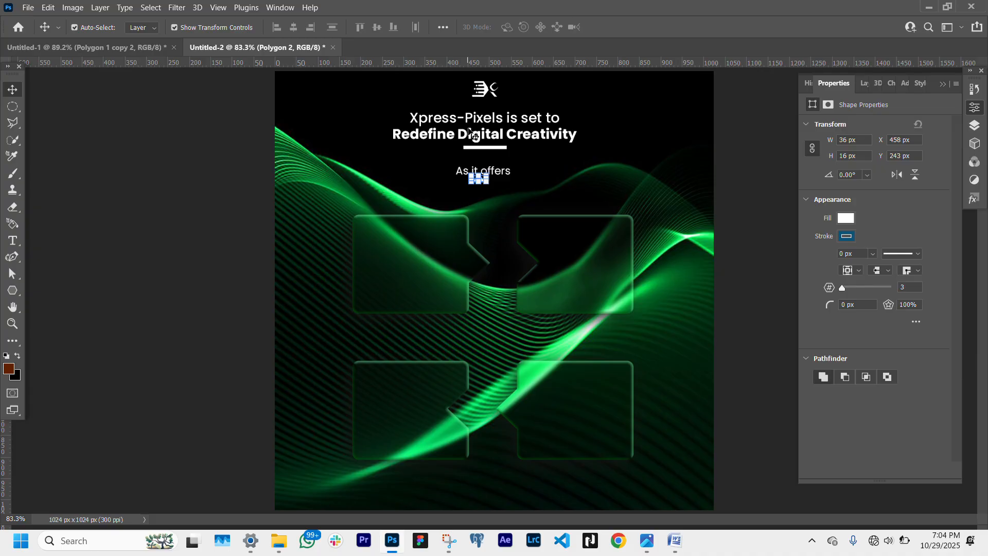
- Rotate the triangle 180° and nudge it slightly right and down under the subheading
key("ctrl+t")
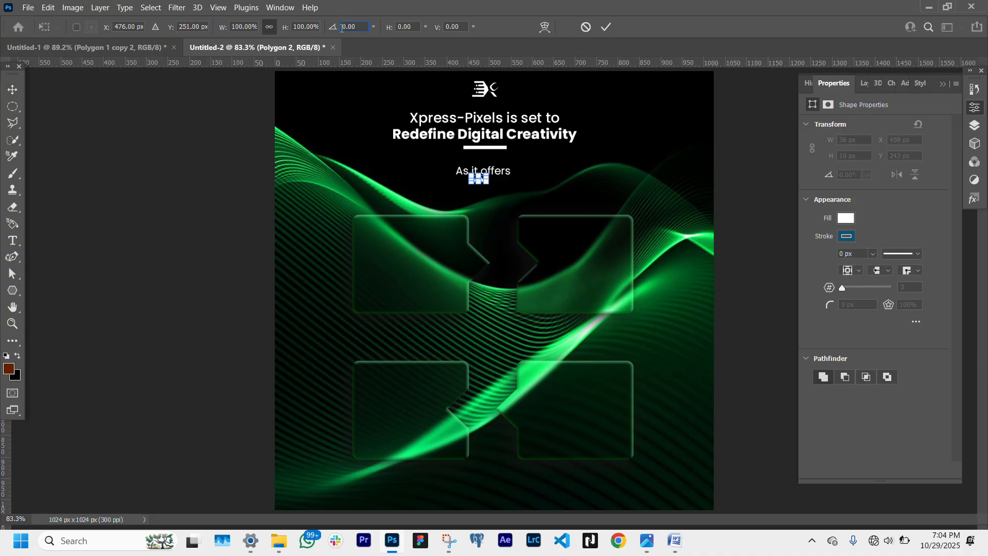
type("9")
key("Return")
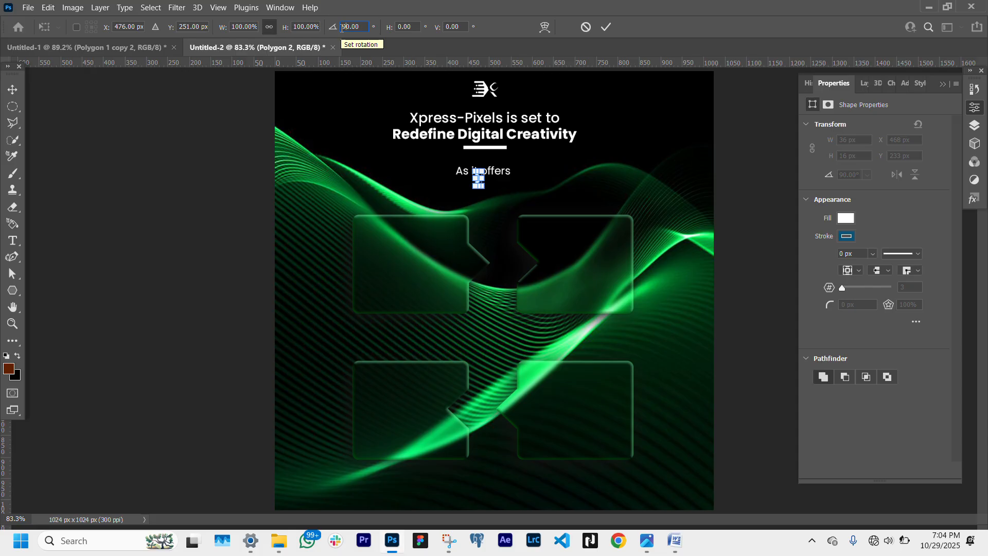
key("BackSpace")
type("18")
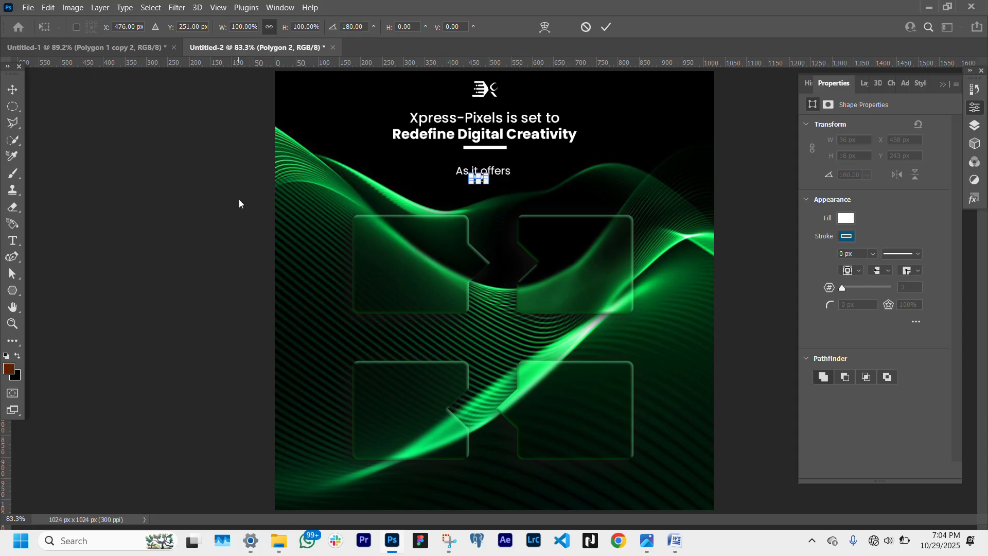
key("Right")
key("Right")
key("Right")
key("Right")
key("Right")
key("Right")
key("Right")
key("Right")
key("Down")
key("Down")
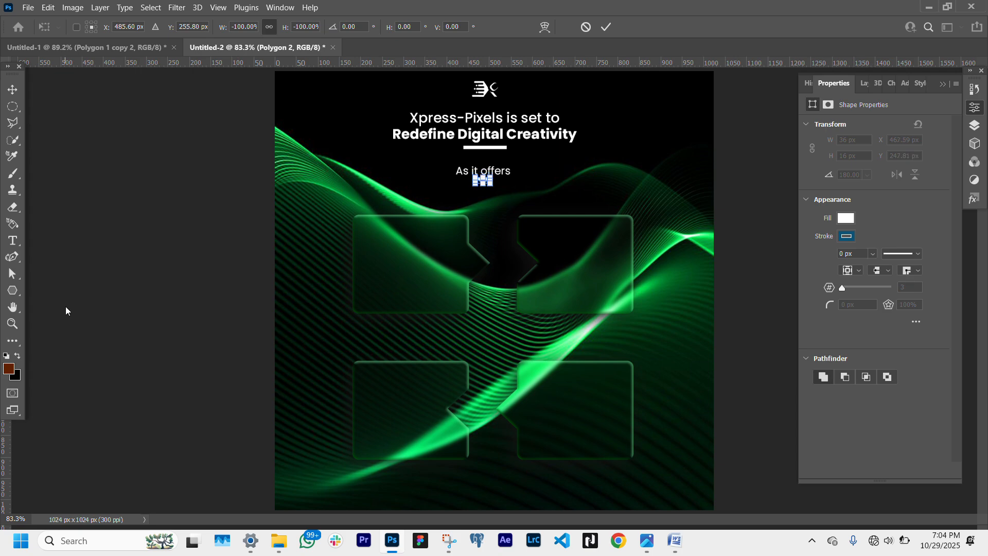
key("Return")
left_click(116, 287)
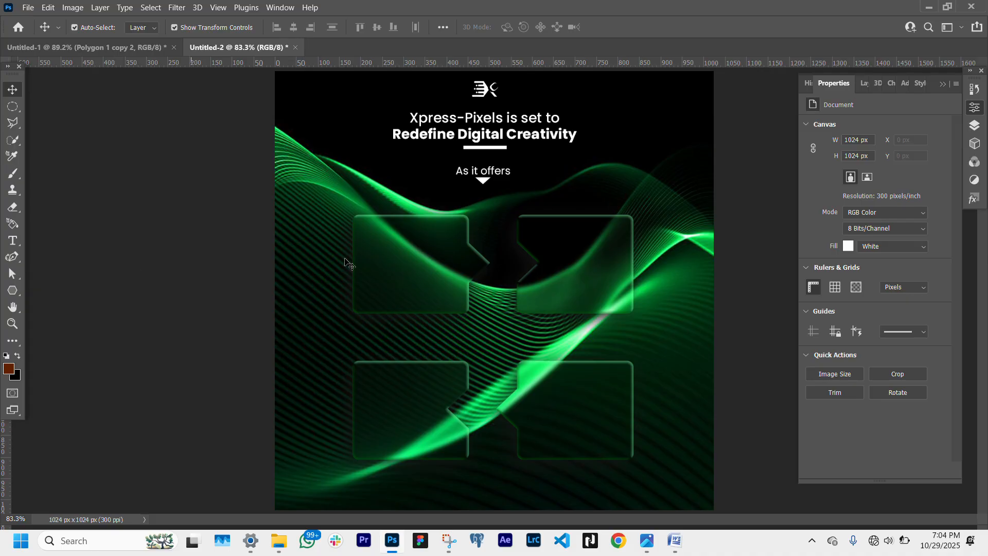
- Add the number "01" in Bold at the top of the top-left speech bubble
scroll(459, 353, "down", 1)
key("t")
left_click(414, 256)
type("01")
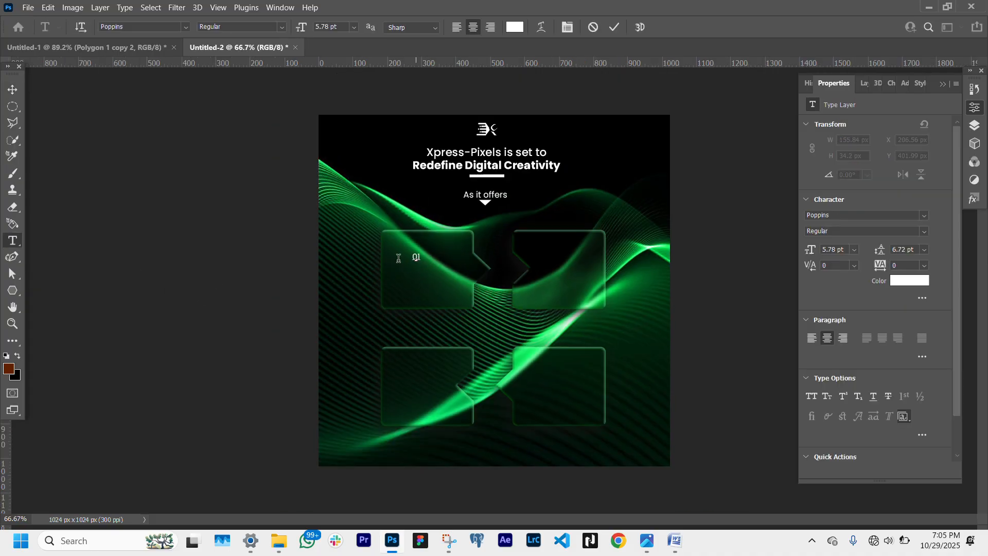
left_click(13, 90)
left_click(923, 231)
left_click_drag(420, 262, 435, 283)
left_click_drag(431, 263, 358, 270)
key("Return")
left_click(923, 230)
left_click(824, 368)
- Add a two-line "Graphic Design & Branding" title in SemiBold below "01"
left_click(443, 278, "ctrl")
key("ctrl+t")
key("Return")
double_click(424, 268)
type("Graphic Design &")
key("BackSpace")
key("Return")
type("& Branding")
left_click(12, 89)
left_click(923, 231)
left_click(824, 347)
- Duplicate the title below itself and shrink the copy's font size
left_click_drag(463, 324, 365, 295)
left_click_drag(341, 263, 428, 309)
key("Return")
left_click(835, 250)
key("BackSpace")
key("BackSpace")
key("BackSpace")
key("Return")
double_click(428, 308)
- Set the copy to Regular 4 pt and replace its text with "Creative visuals that speak your brand's language."
left_click(924, 231)
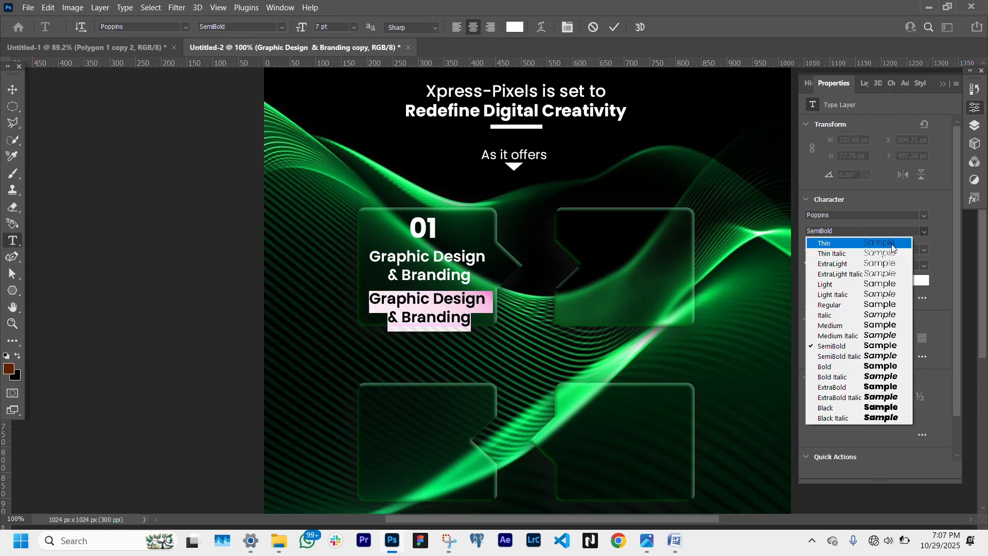
left_click(824, 305)
left_click(835, 250)
type("4")
key("super+v")
left_click(411, 303)
key("Return")
key("BackSpace")
left_click(439, 303)
key("Return")
left_click(12, 90)
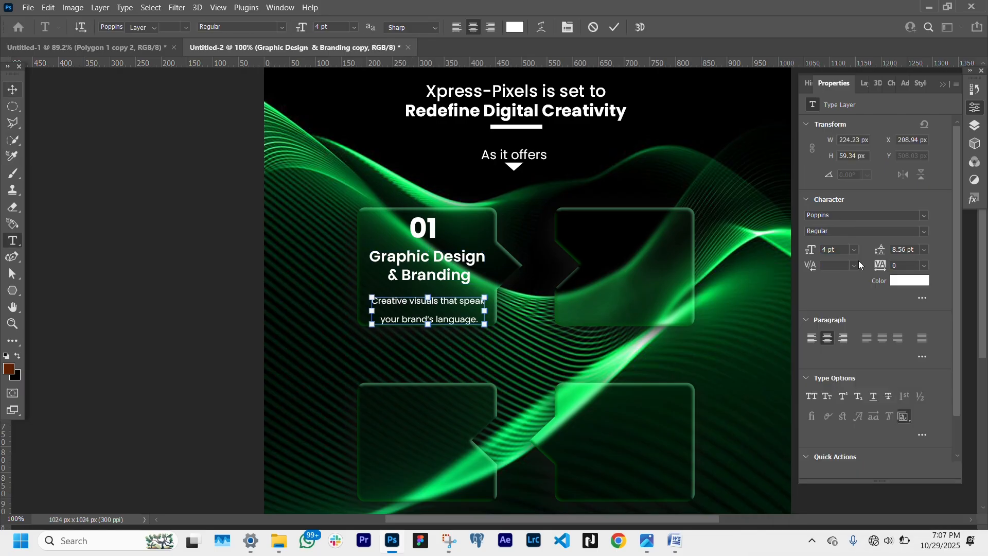
- Tighten the description's leading and narrow its text box
left_click(923, 249)
left_click_drag(488, 313, 446, 308)
key("Return")
- Duplicate the top-left card's number, title and description into the top-right bubble
left_click_drag(437, 257, 436, 260)
left_click_drag(429, 229, 652, 264)
left_click(447, 307, "shift")
left_click(451, 263, "shift")
left_click(622, 232)
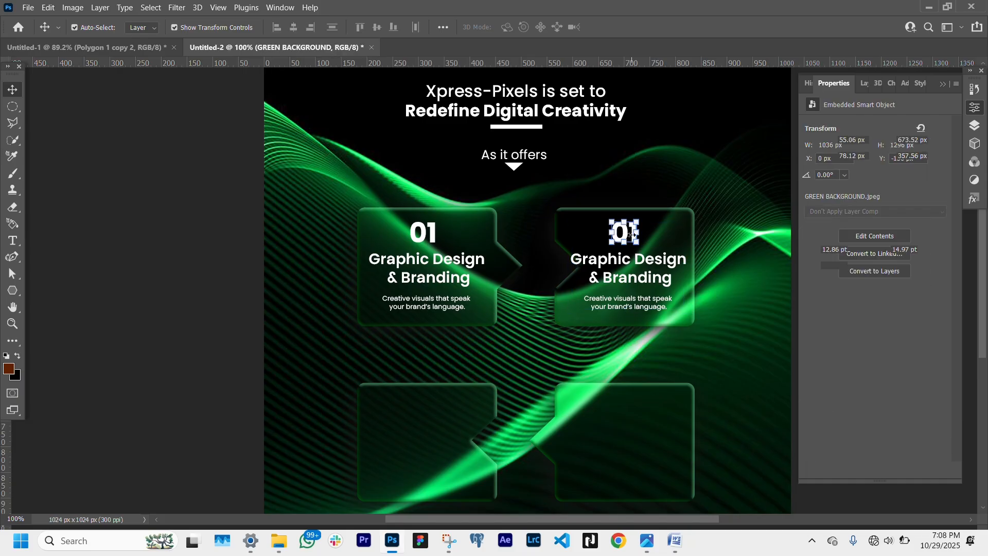
- Change the top-right card's number to "02" and its title to "Product Design & Development"
left_click_drag(630, 232, 626, 235)
double_click(627, 234)
type("02")
left_click(13, 89)
left_click(662, 268)
double_click(597, 259)
type("Product")
double_click(637, 277)
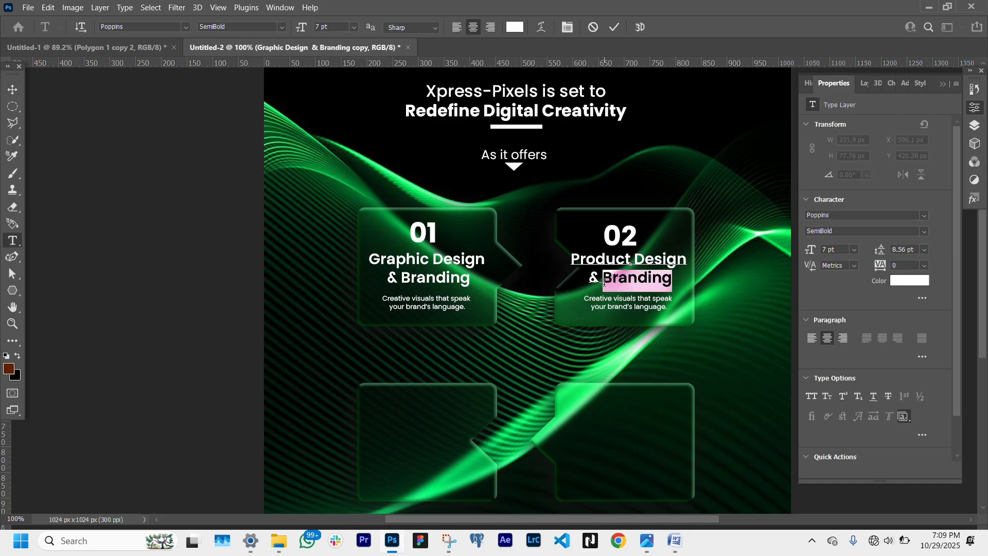
type("Development")
key("ctrl+Return")
- Replace the top-right description with "Build sleek, functional, and user-friendly digital experiences."
left_click(632, 237)
left_click(479, 263)
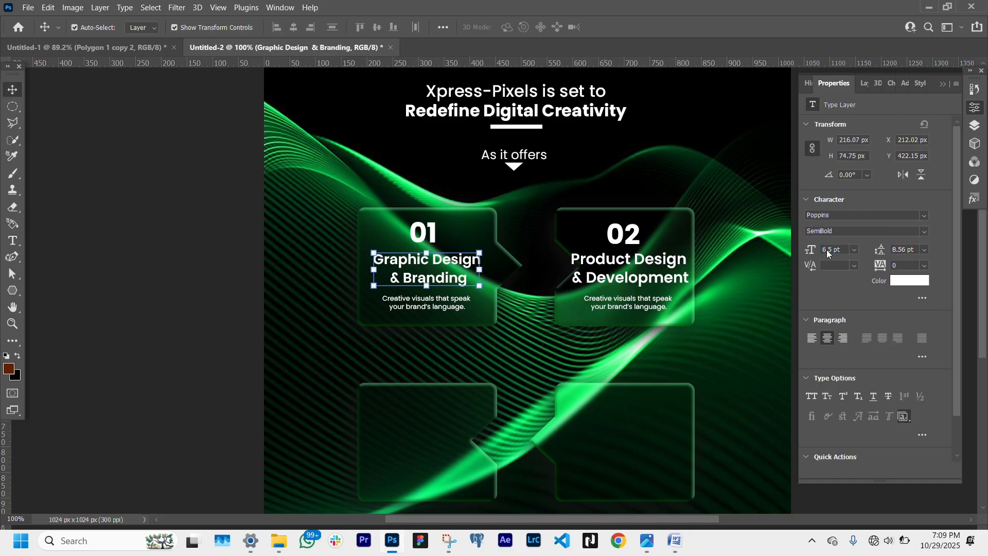
left_click(628, 265)
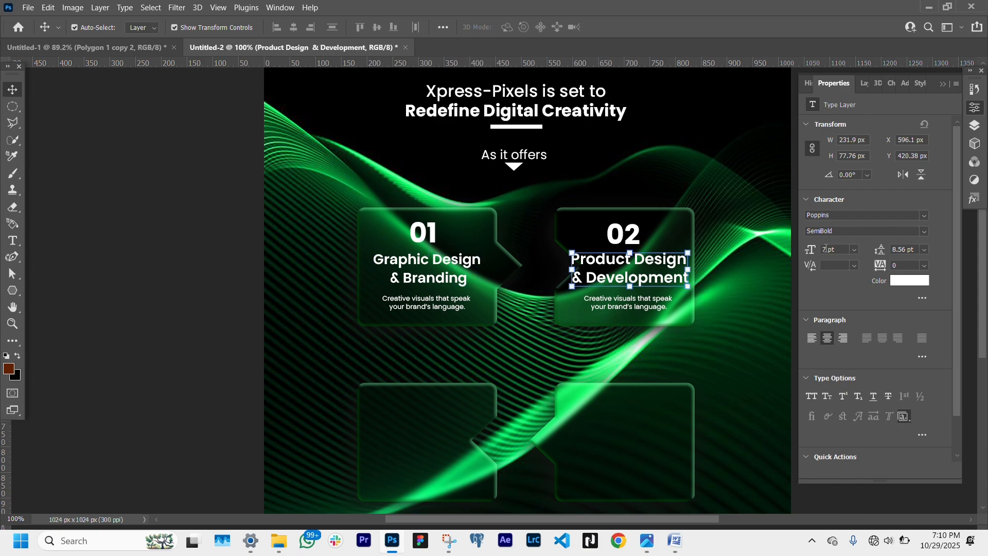
left_click(633, 304)
double_click(647, 308)
key("ctrl+a")
key("super+v")
scroll(881, 461, "down", 5)
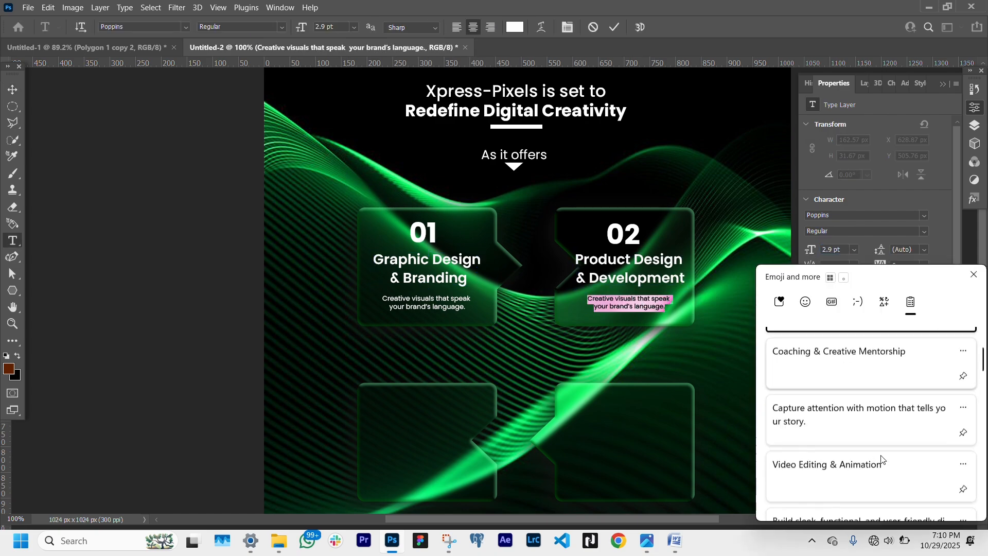
left_click(881, 459)
left_click(621, 299)
key("Return")
- Duplicate the top-left card's texts down into the bottom-left bubble
left_click(427, 303)
left_click_drag(507, 321, 384, 229)
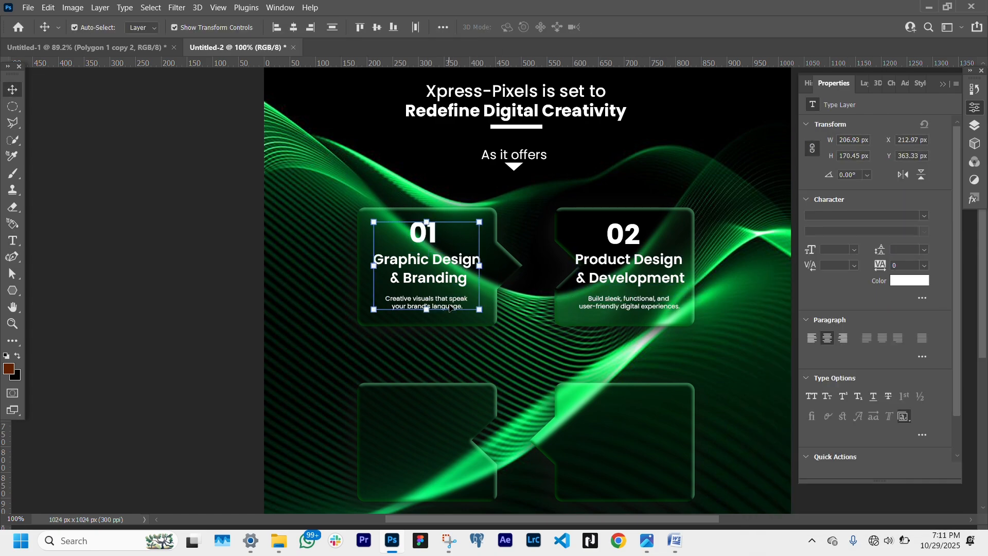
left_click_drag(437, 286, 437, 462, "alt")
- Change the bottom-left card's number to "03" and its title to "Video Editing & Animation"
double_click(425, 410)
key("BackSpace")
type("3")
double_click(454, 455)
type("Anima")
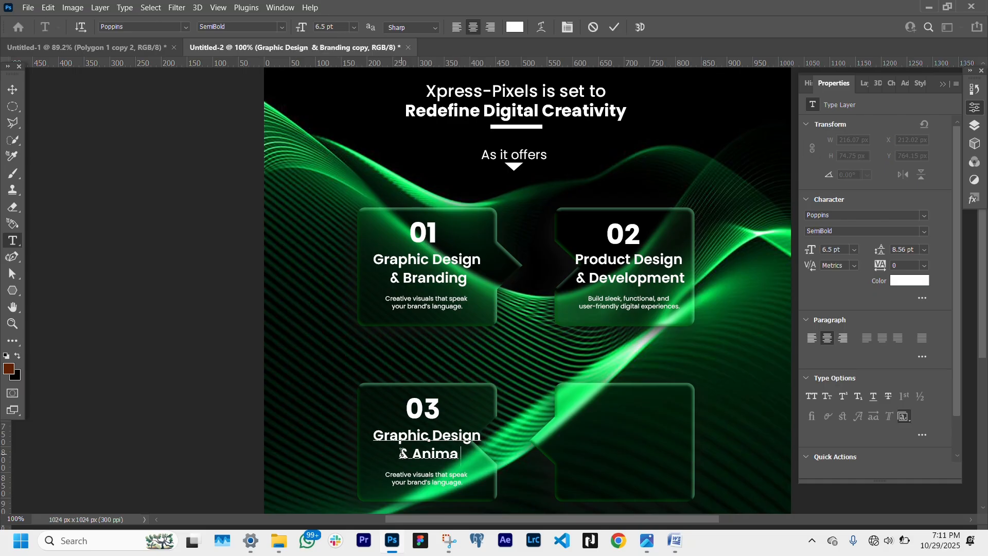
type("tion")
left_click_drag(482, 435, 367, 431)
type("Video Editing")
- Replace the bottom-left description with "Capture attention with motion that tells your story."
left_click(455, 481)
key("ctrl+a")
key("super+v")
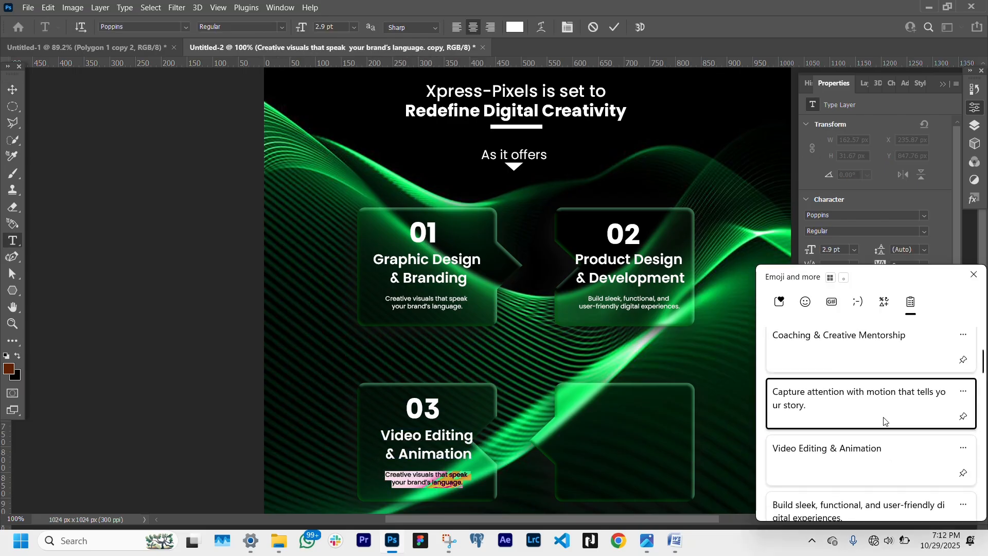
left_click(882, 457)
left_click(13, 89)
- Duplicate the bottom-left card's texts into the bottom-right bubble
left_click(431, 423)
left_click(426, 438, "shift")
left_click(425, 475, "shift")
left_click_drag(424, 443, 622, 443, "alt")
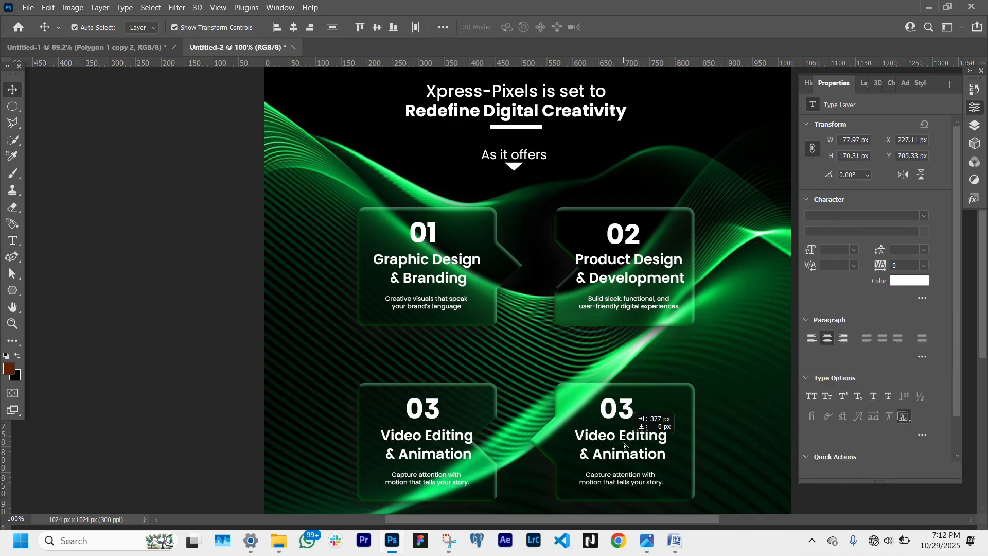
- Change the bottom-right card's number to "04" and its title to "Coaching & Mentorship"
double_click(625, 410)
key("BackSpace")
type("4")
double_click(610, 436)
key("ctrl+a")
type("Coaching")
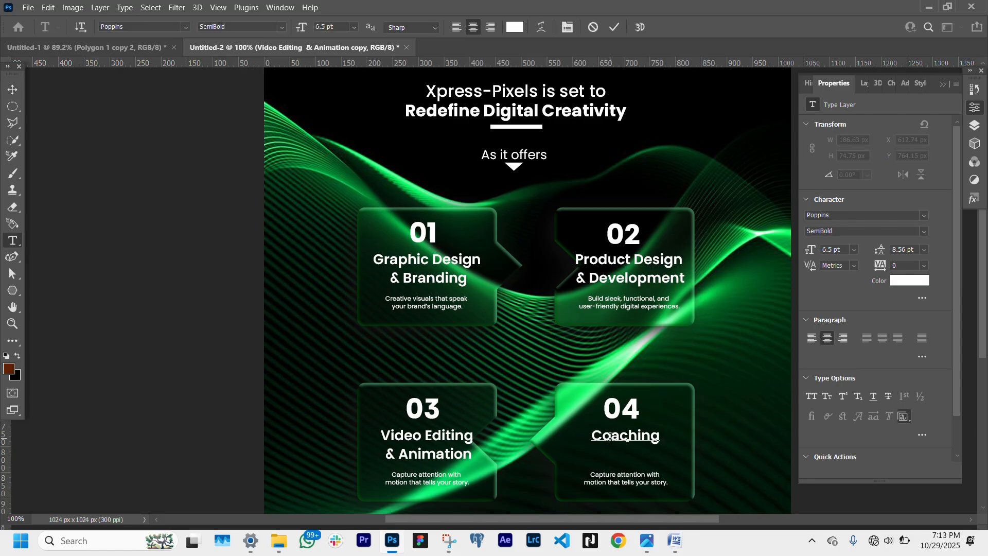
key("Return")
type("& Mentorship")
- Replace the bottom-right description with "Get coached by pros — design, edit, and create like one"
left_click(665, 481)
key("ctrl+a")
key("super+v")
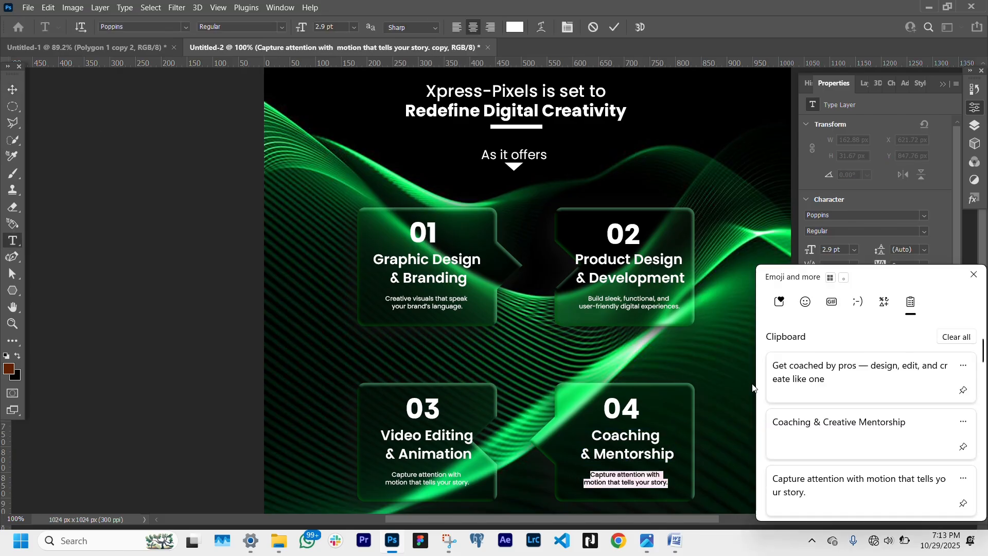
left_click(860, 373)
left_click(12, 89)
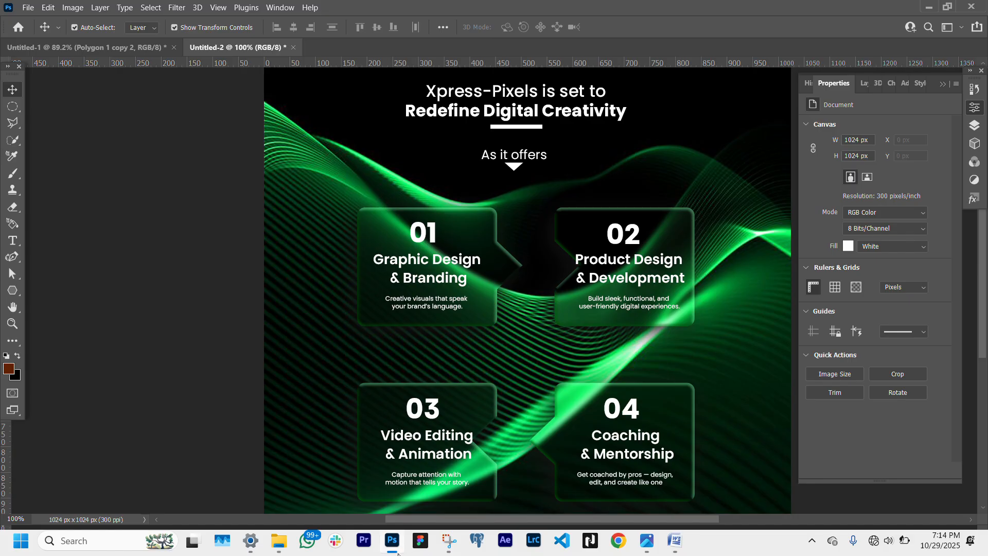
- Drag the social media icon images from the Downloads folder into the document
left_click(278, 516)
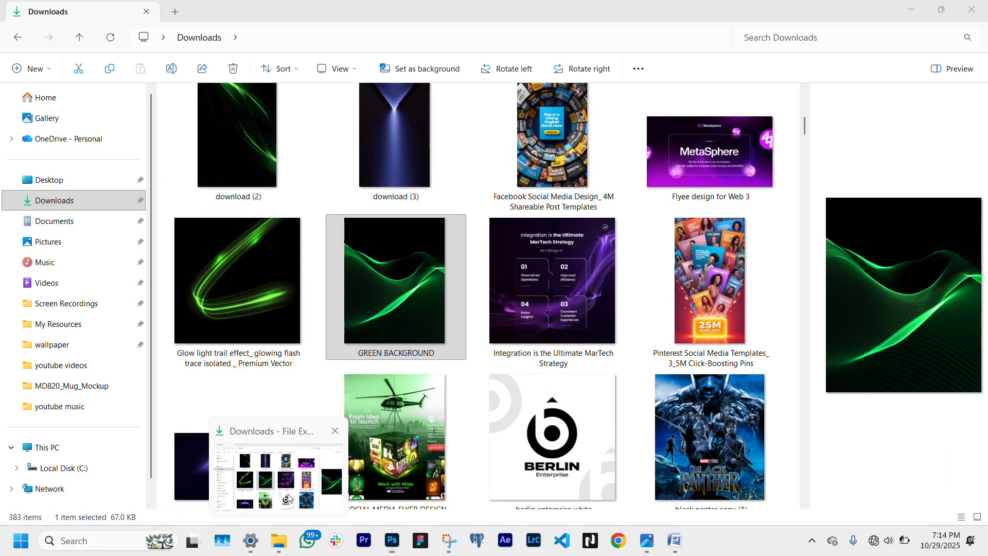
scroll(458, 288, "up", 10)
left_click_drag(554, 141, 484, 271)
key("alt+Tab")
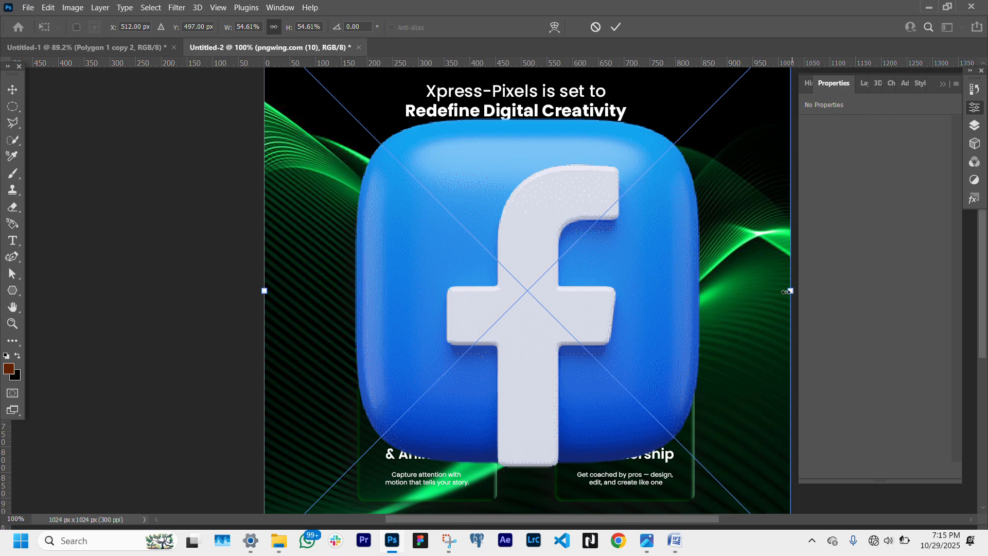
- Shrink the placed Facebook, YouTube and TikTok icons and commit each placement
left_click_drag(785, 292, 701, 296)
key("Return")
key("Return")
key("Return")
left_click_drag(747, 298, 431, 299)
left_click_drag(474, 340, 451, 315)
left_click_drag(433, 281, 438, 295)
- Shrink the placed Instagram icon and commit it
key("Return")
scroll(293, 292, "left", 1)
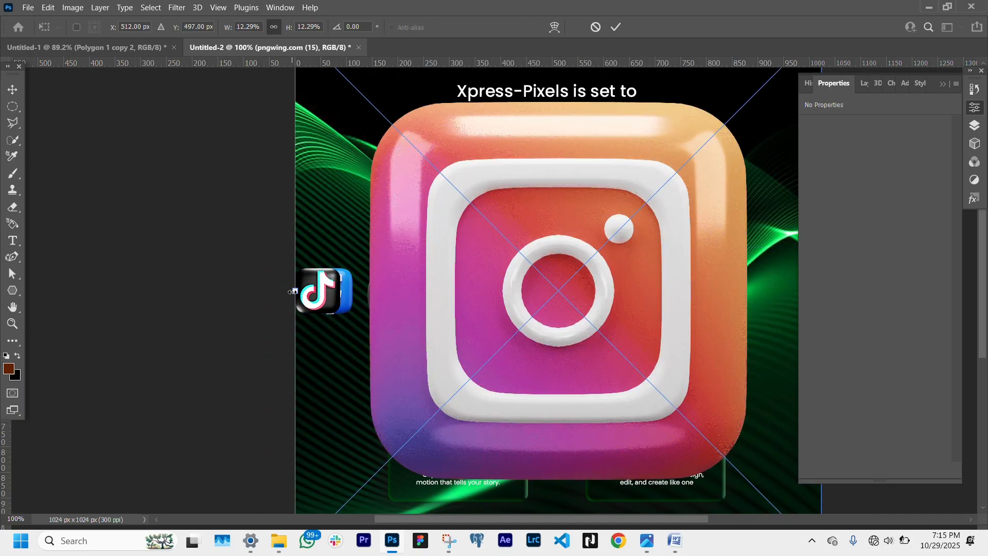
left_click_drag(294, 291, 690, 291)
left_click_drag(755, 273, 544, 273)
left_click_drag(610, 226, 531, 305)
left_click_drag(504, 330, 523, 296)
key("Return")
- Move the Facebook, YouTube, X and TikTok icons into a loose cluster on the left
left_click_drag(317, 291, 440, 346)
left_click(521, 285)
left_click(387, 290)
left_click_drag(396, 301, 373, 364)
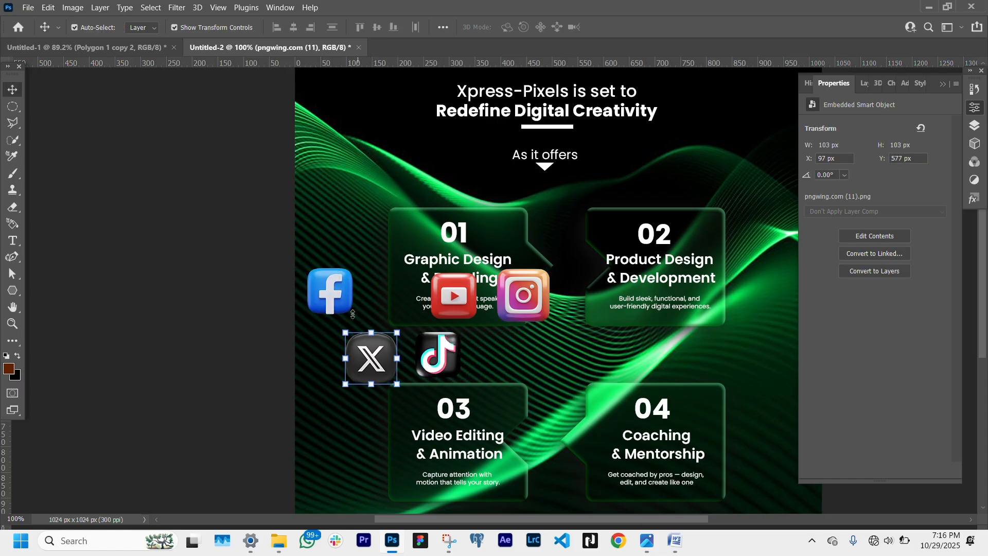
- Arrange the social icons into a horizontal row, then shrink the group and place it at the bottom centre of the post
left_click_drag(340, 291, 498, 355)
left_click_drag(524, 294, 552, 355)
key("ctrl+t")
key("Return")
left_click_drag(453, 295, 416, 357)
key("ctrl+t")
scroll(410, 355, "down", 3)
left_click_drag(410, 288, 533, 471)
scroll(535, 313, "down", 2)
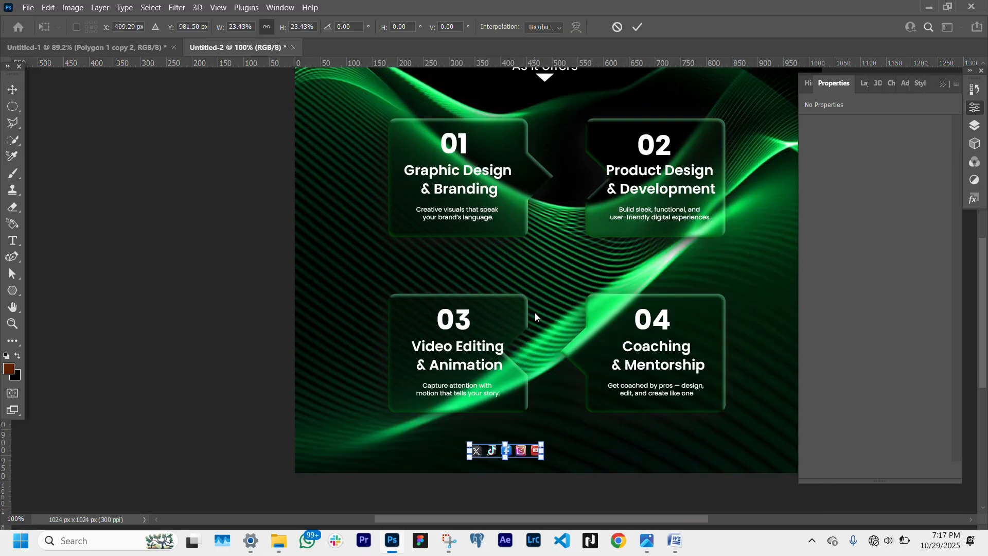
left_click_drag(519, 433, 508, 430)
key("Return")
- Select the Xpress-Pixels logo layer, scale it down and place it at the bottom beside the social icons
left_click(974, 125)
scroll(916, 380, "down", 10)
left_click(915, 378)
left_click_drag(916, 422, 917, 154)
scroll(611, 237, "up", 8)
scroll(611, 236, "right", 2)
scroll(611, 236, "down", 6)
left_click(808, 164)
key("ctrl+t")
left_click_drag(412, 227, 427, 308)
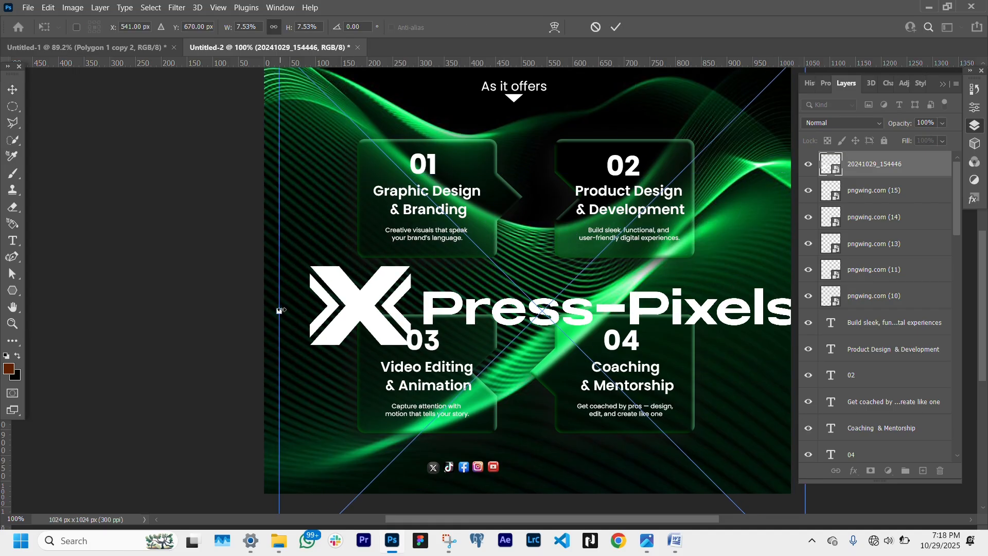
left_click_drag(280, 311, 660, 311)
left_click_drag(742, 309, 590, 470)
left_click_drag(652, 471, 593, 470)
left_click_drag(557, 472, 556, 468)
key("Return")
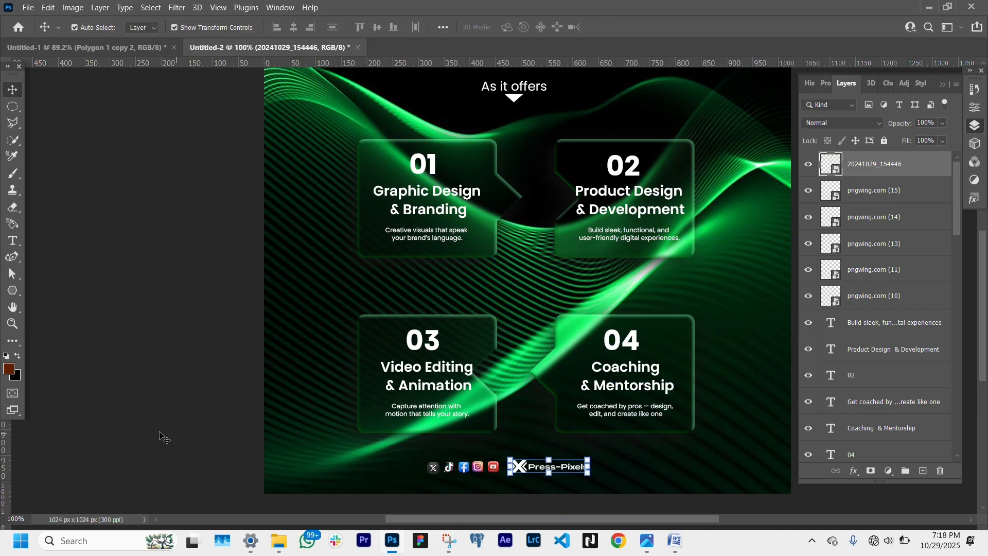
- Draw a rectangle about 345 × 41 px enclosing the icon row and logo with the Rectangle tool
right_click(12, 290)
left_click(59, 292)
left_click_drag(423, 455, 599, 476)
key("v")
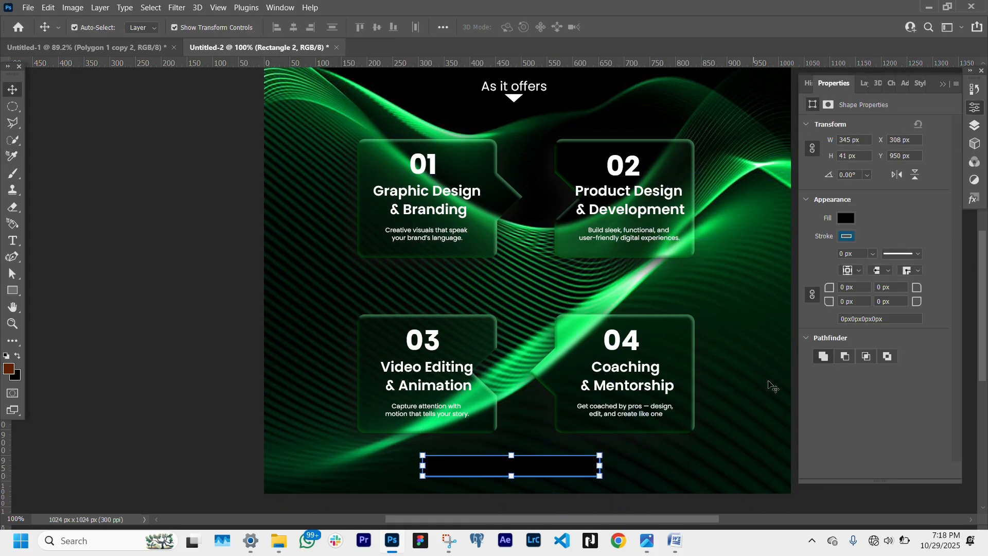
- Set the rectangle layer's fill to 0% and open its Bevel & Emboss layer style
left_click(861, 83)
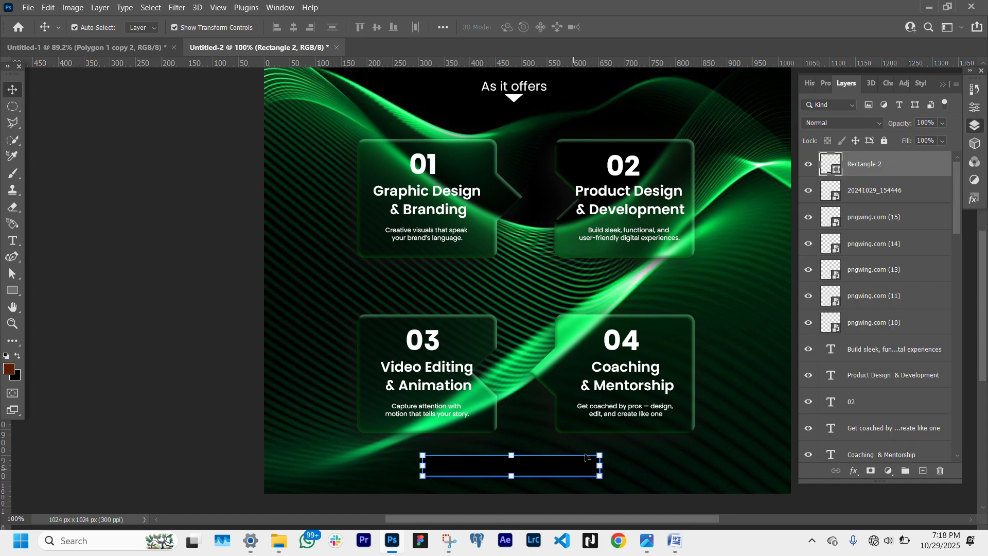
left_click_drag(909, 145, 826, 146)
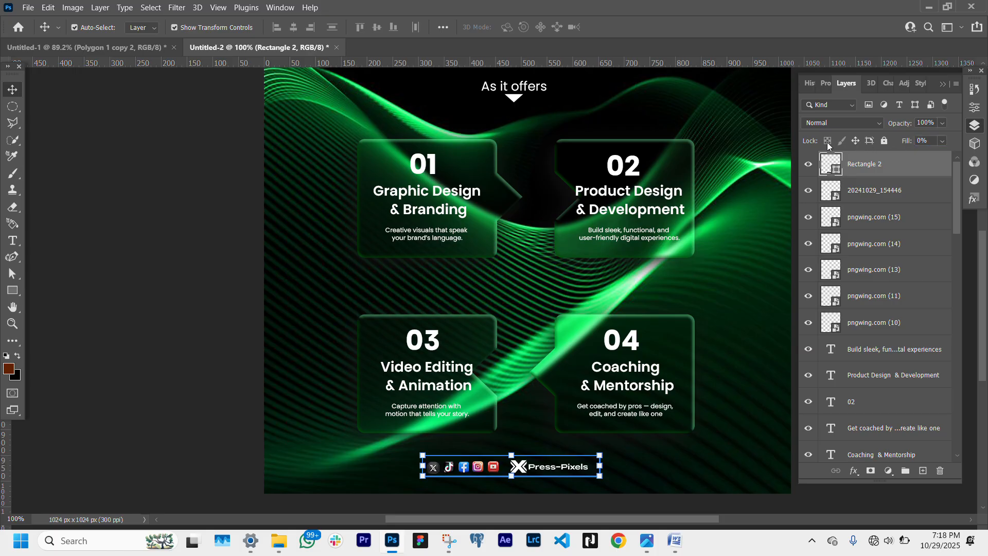
left_click(854, 470)
left_click(889, 367)
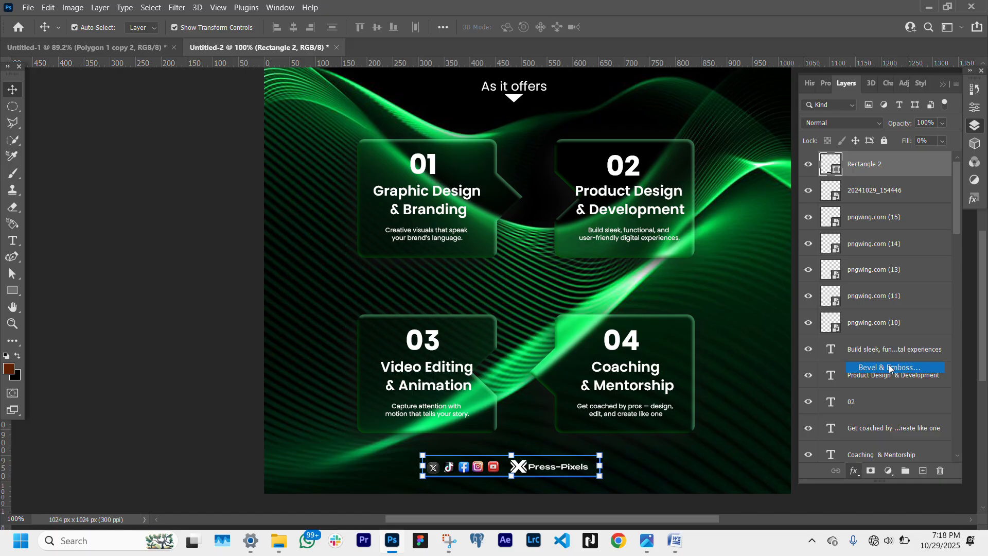
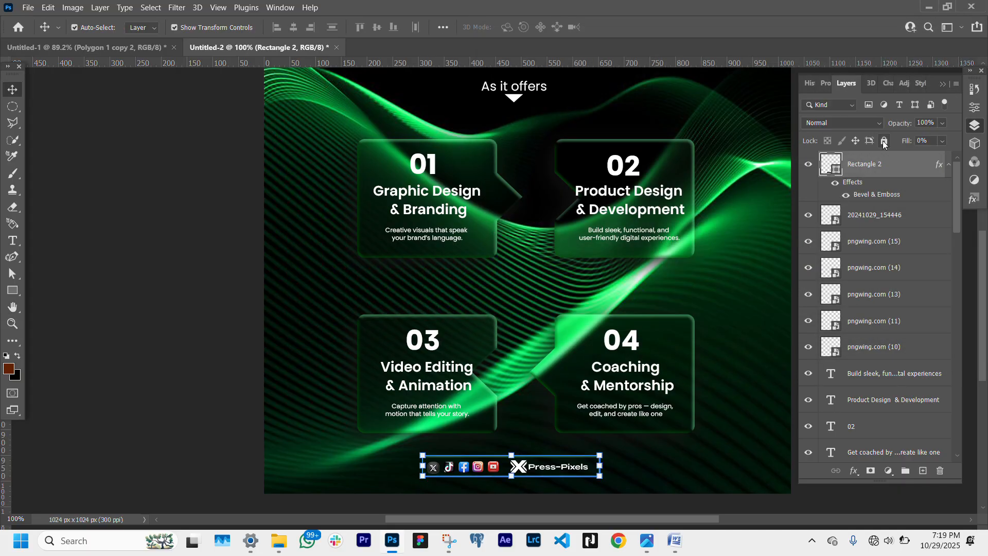
- Round all four corners of the footer rectangle with a 5 px corner radius
left_click(825, 83)
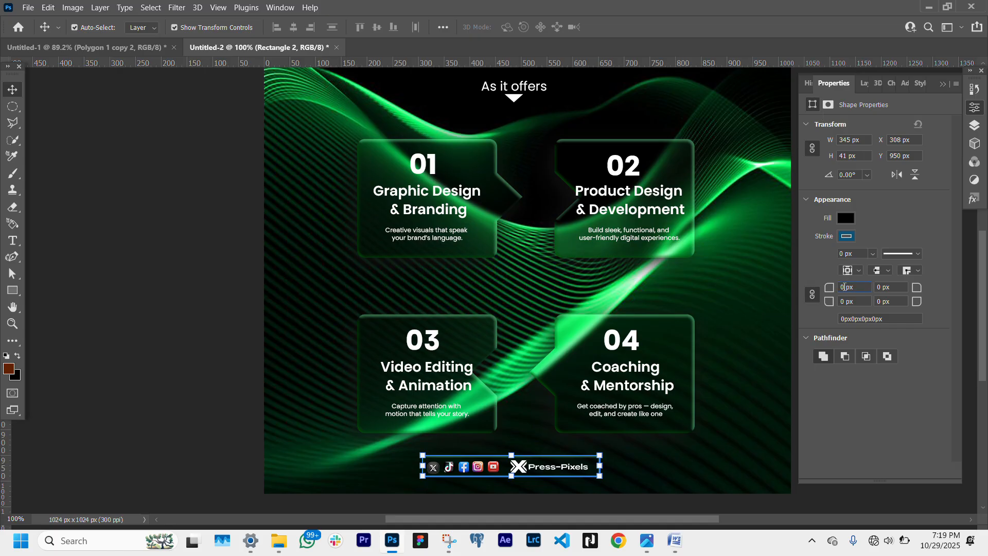
left_click(844, 287)
left_click(820, 294)
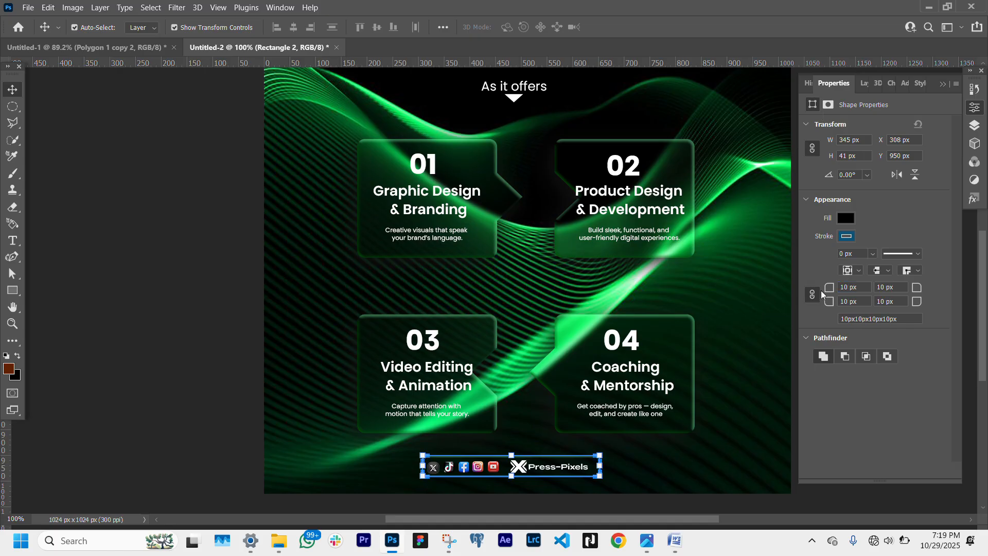
left_click(117, 434)
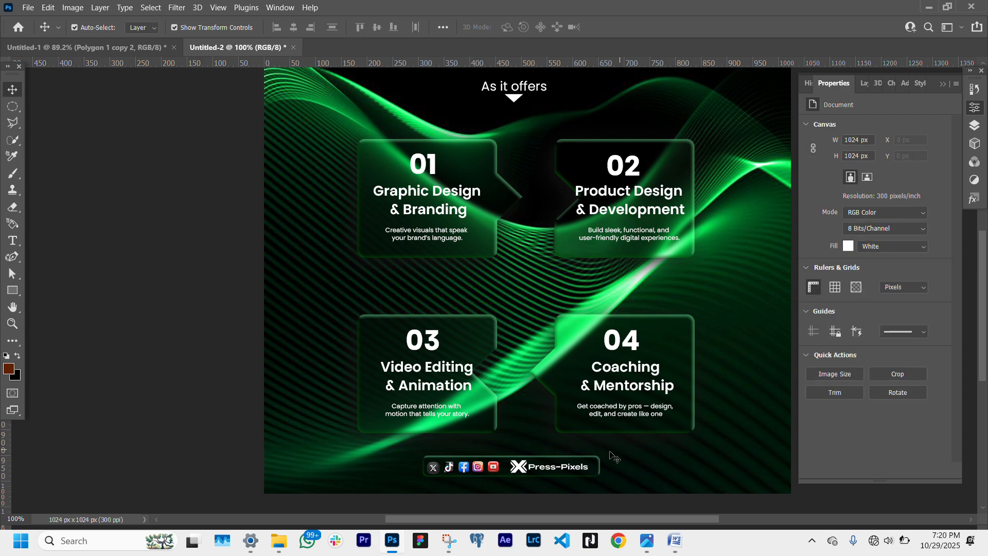
left_click(595, 463)
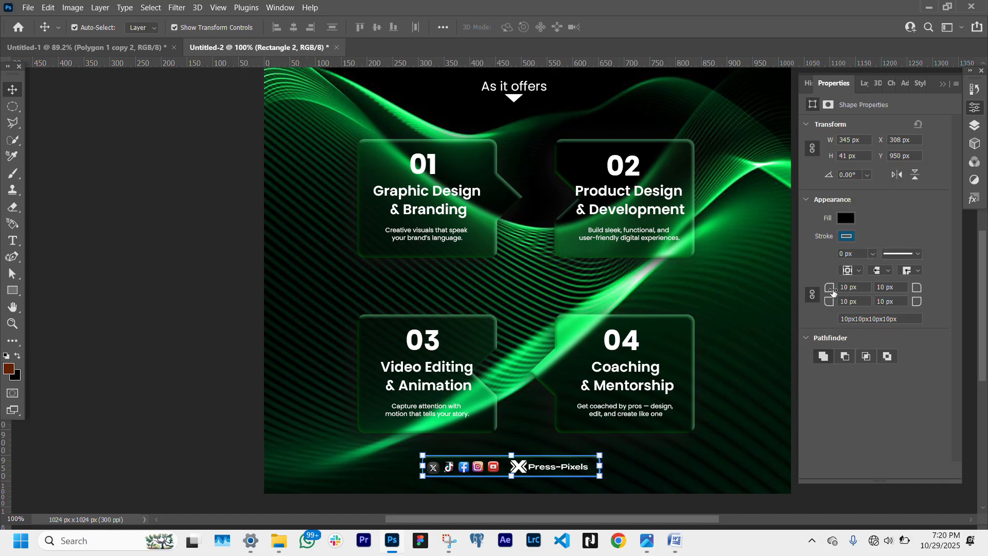
left_click_drag(833, 292, 829, 290)
key("Return")
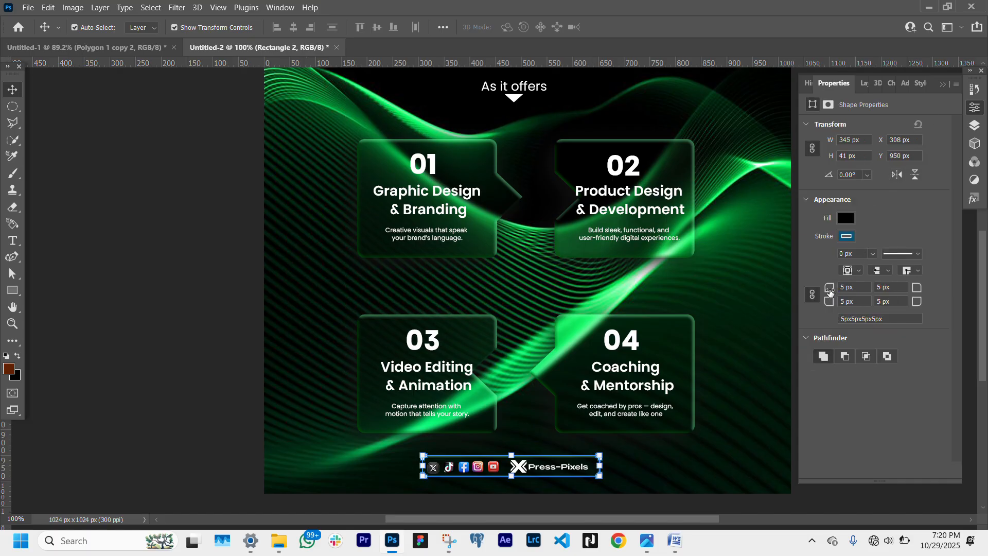
left_click(221, 399)
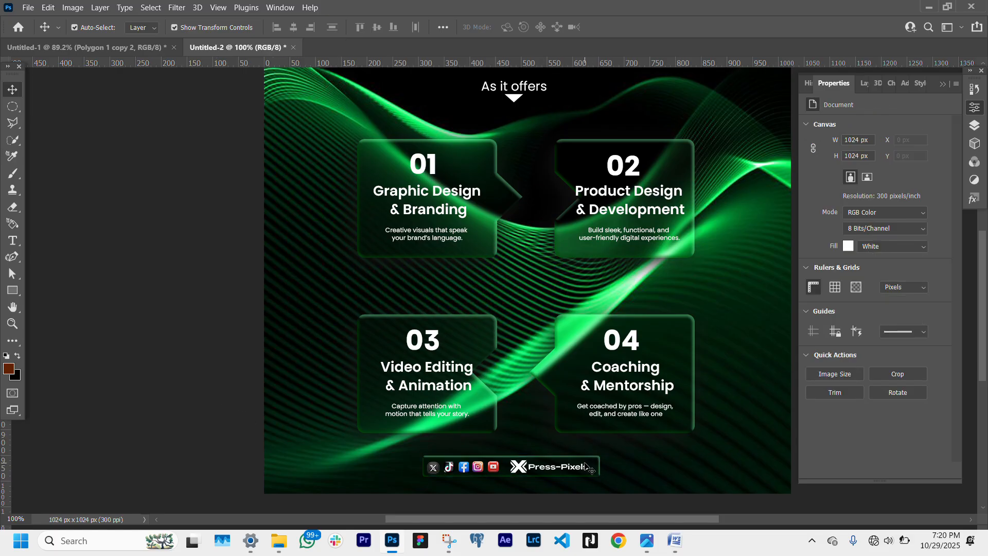
- Enlarge the footer rectangle to about 103% width and 115% height around the icons and logo
left_click(591, 466)
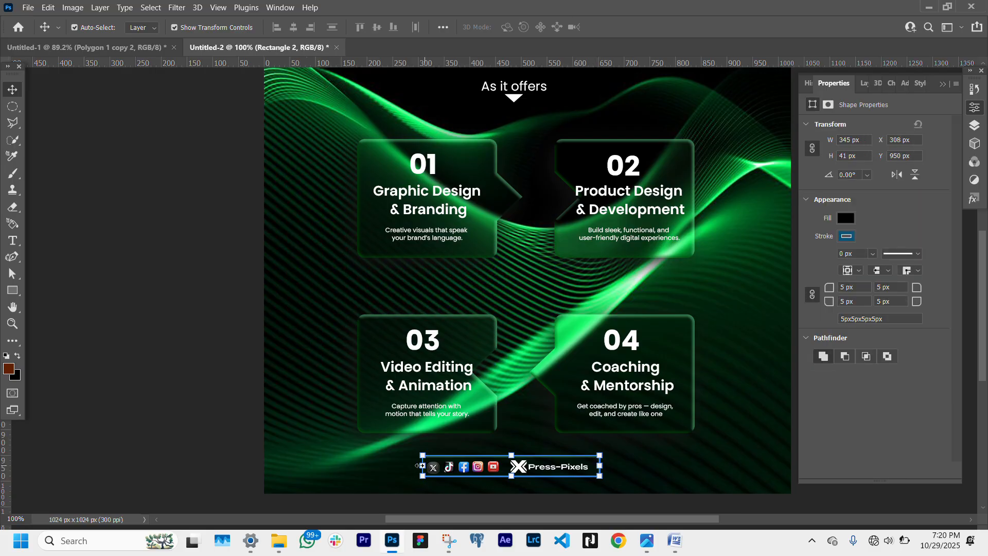
left_click_drag(420, 466, 417, 466)
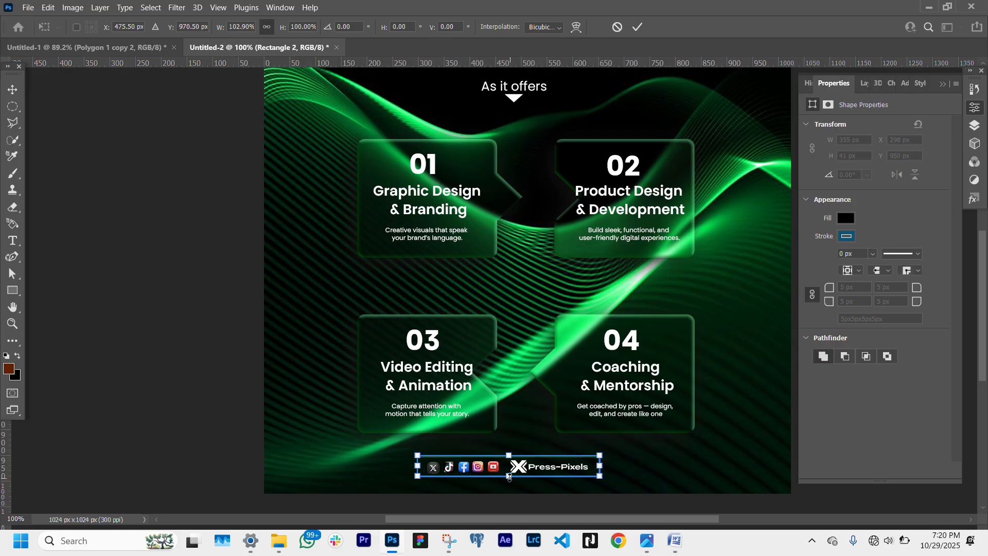
left_click_drag(509, 476, 510, 479)
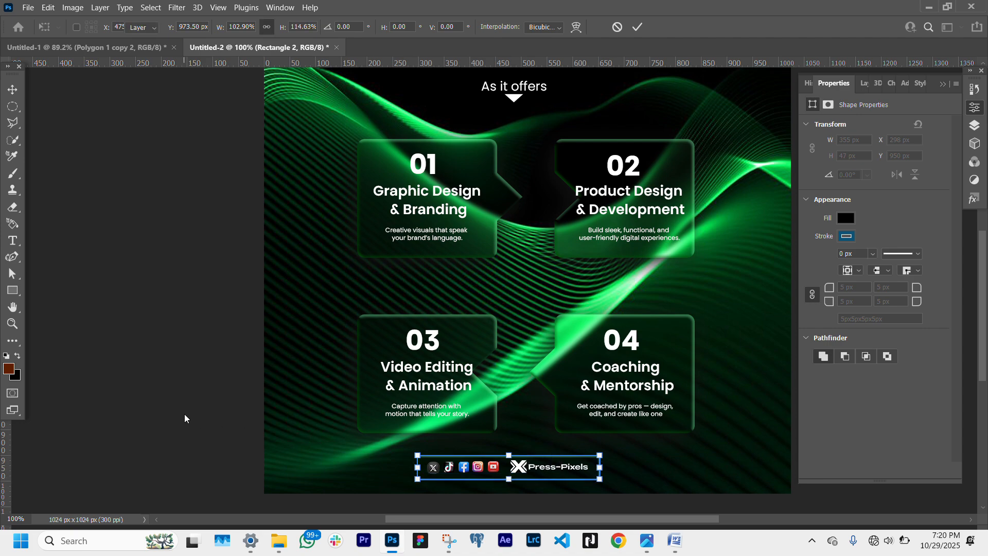
key("Return")
left_click(278, 454)
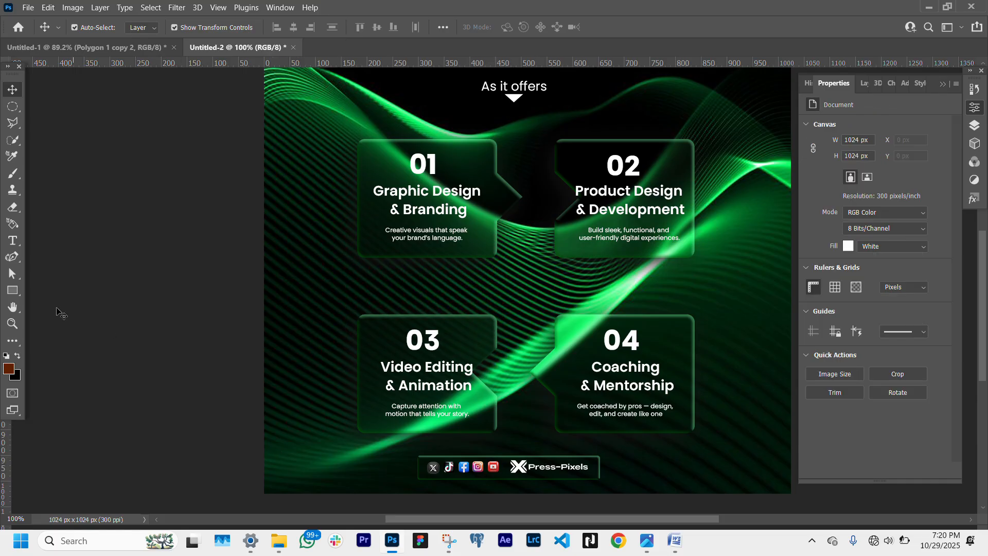
- Select the social icon and logo layers and nudge them 3 px right inside the frame
left_click(13, 323)
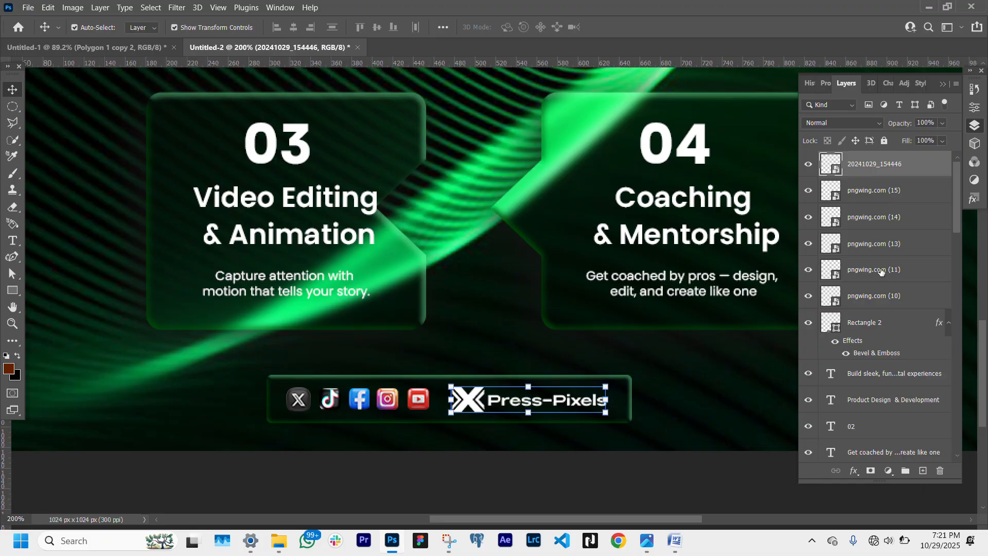
left_click(881, 296, "shift")
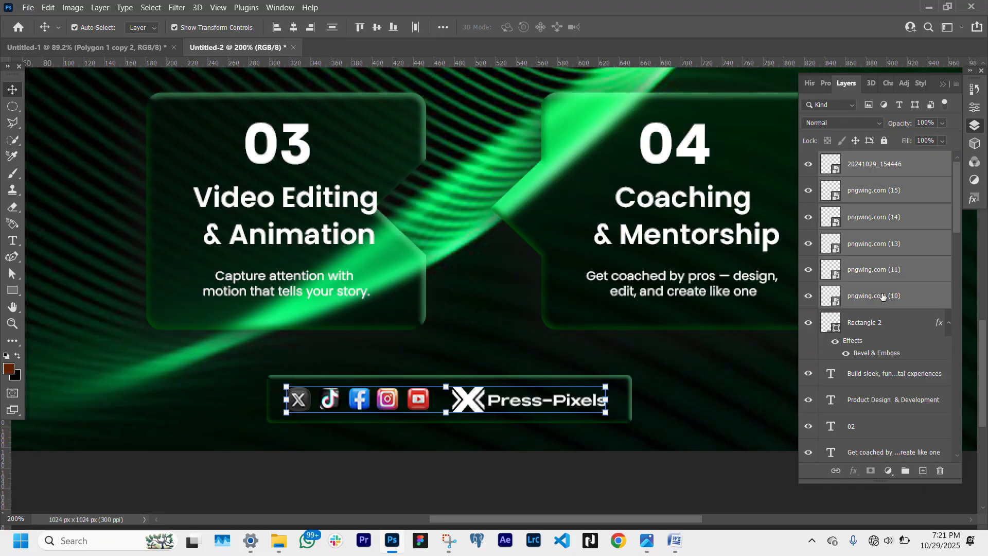
key("Right")
key("Right")
key("Right")
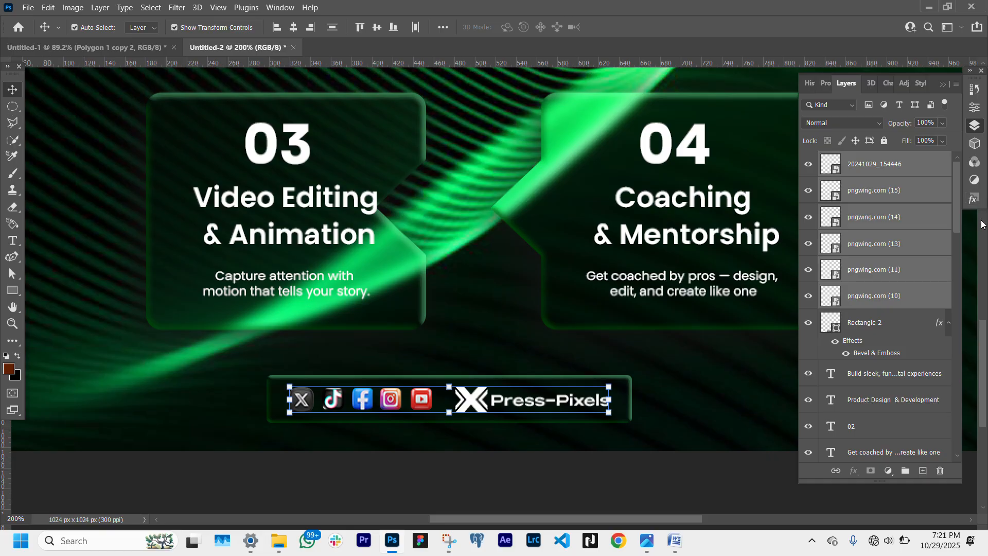
- Add an Inner Glow in colour 6affb1 to the footer rectangle's layer style, leaving Outer Glow off
left_click(897, 323)
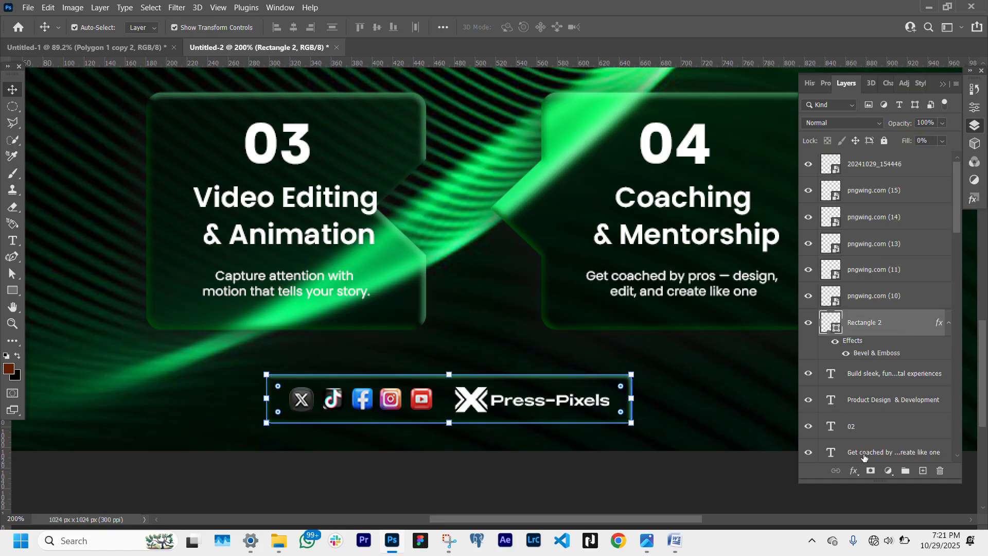
left_click(854, 468)
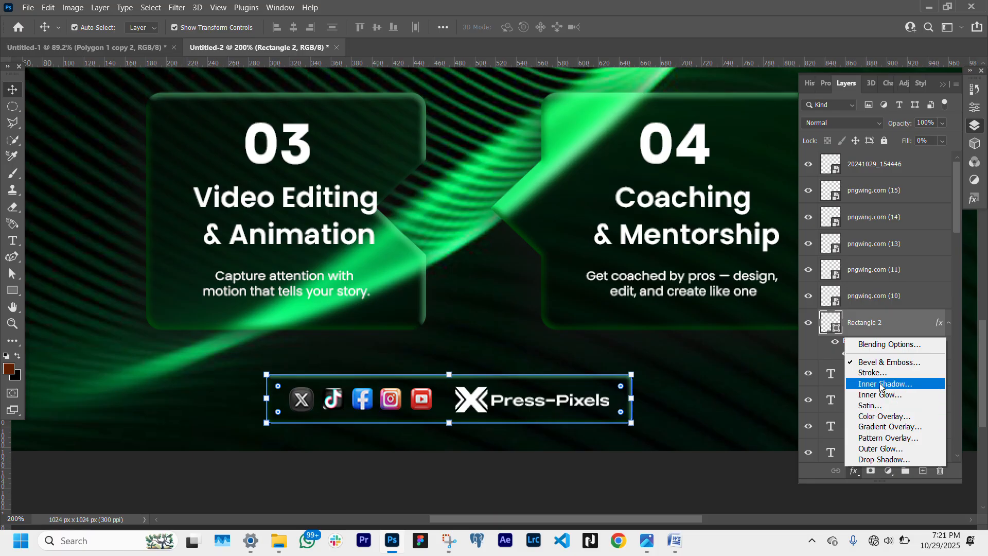
left_click(882, 449)
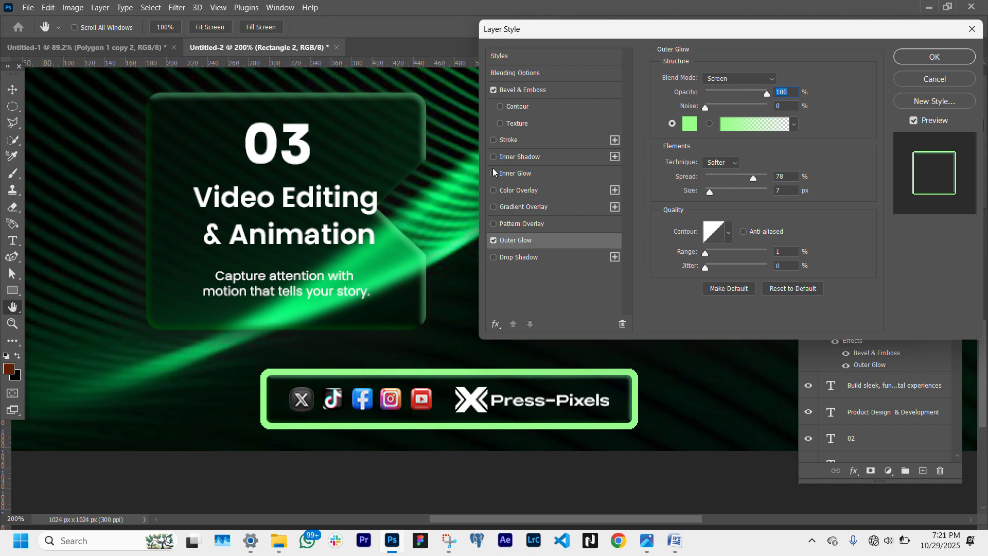
left_click(492, 173)
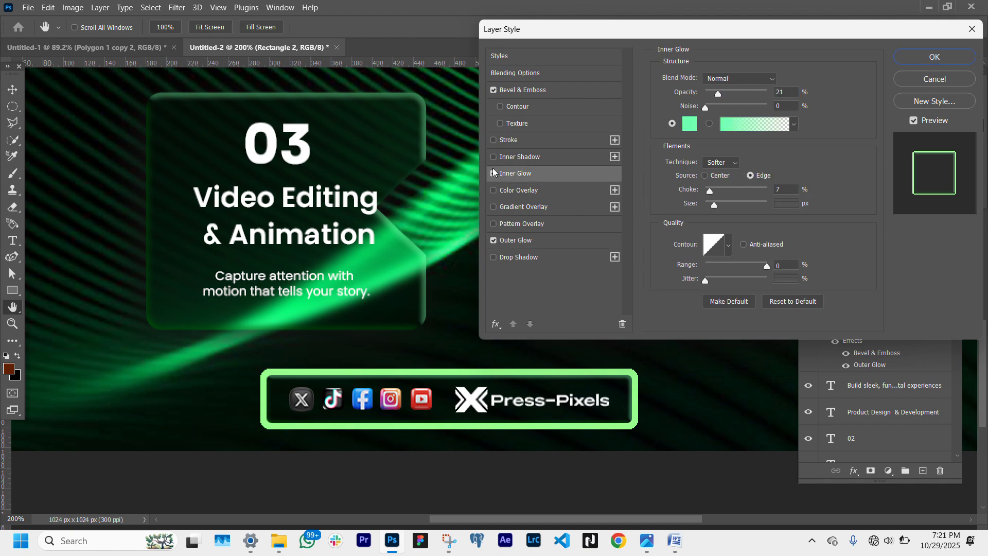
left_click(493, 240)
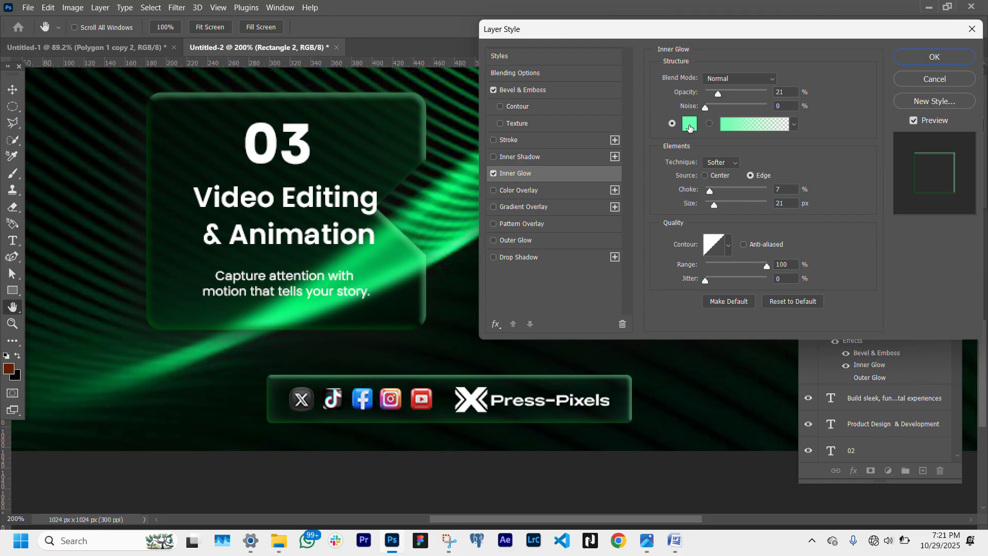
left_click(689, 125)
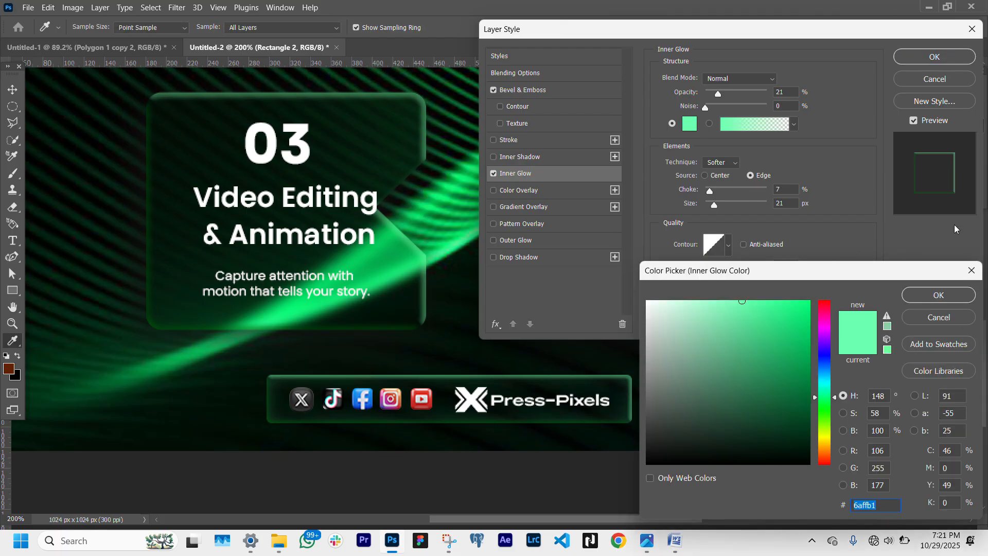
key("Return")
key("Return")
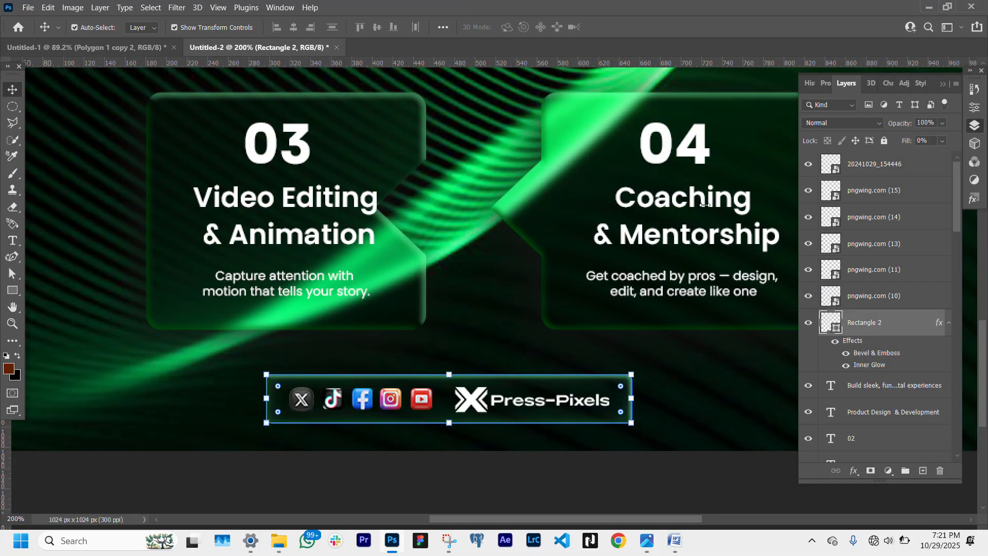
left_click(12, 323)
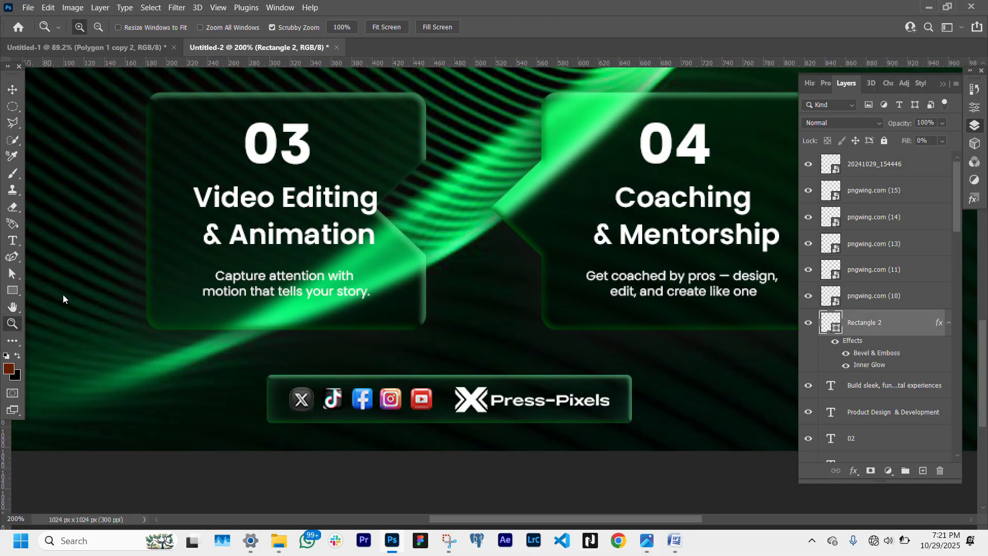
left_click(382, 28)
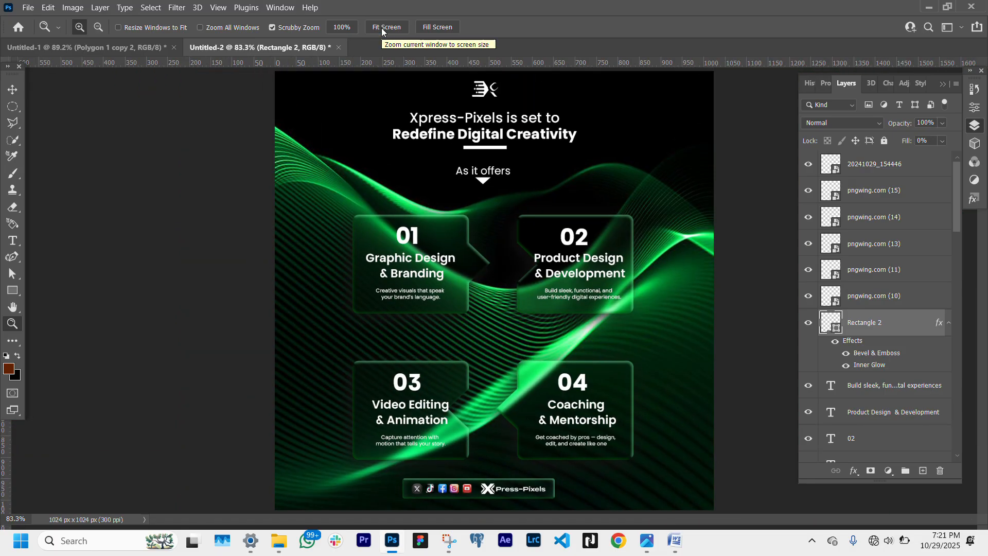